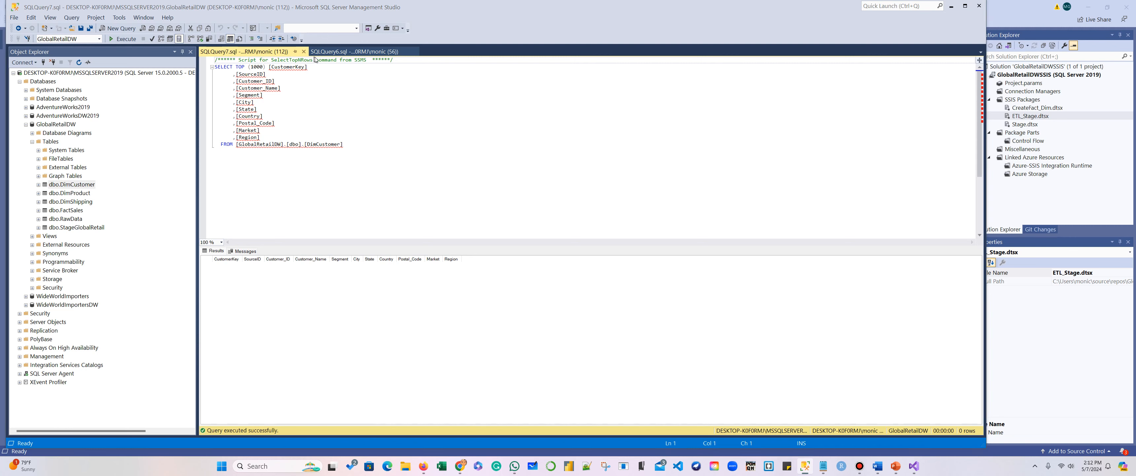
Close the open DimCustomer query and switch back to Visual Studio
{"action": "left_click", "coordinate": [304, 52]}
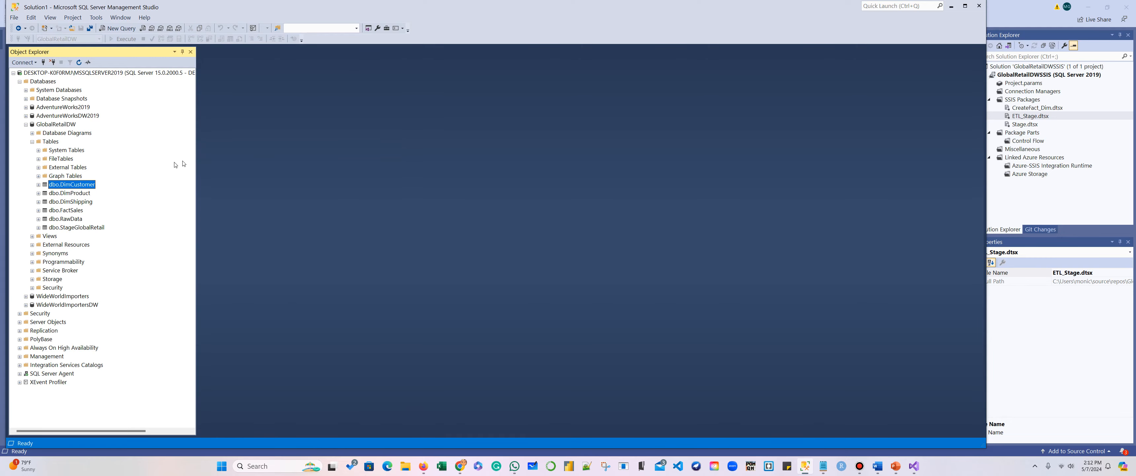
{"action": "left_click", "coordinate": [951, 6]}
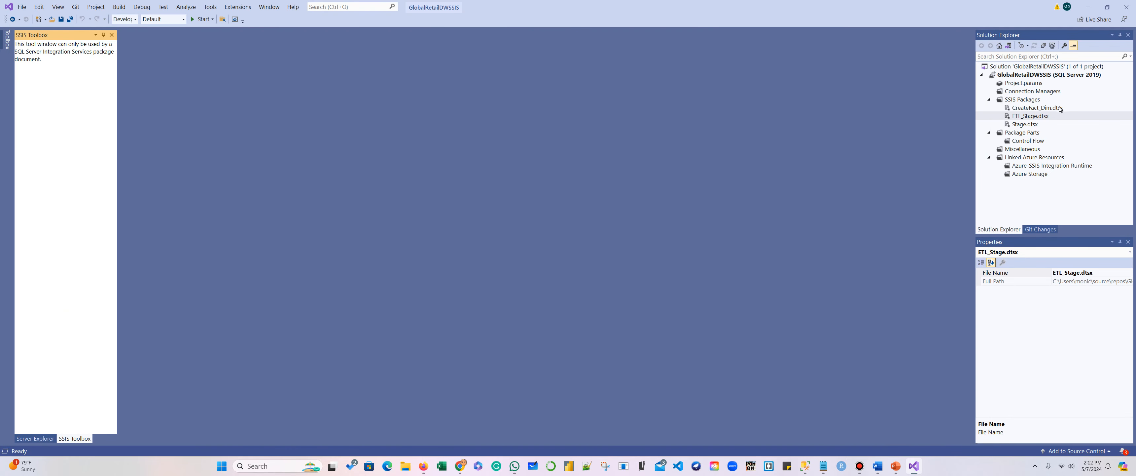
Add a new SSIS package to the GlobalRetailDWSSIS project, rename it ETL_dimTables.dtsx, and accept reloading the file
{"action": "right_click", "coordinate": [1030, 101]}
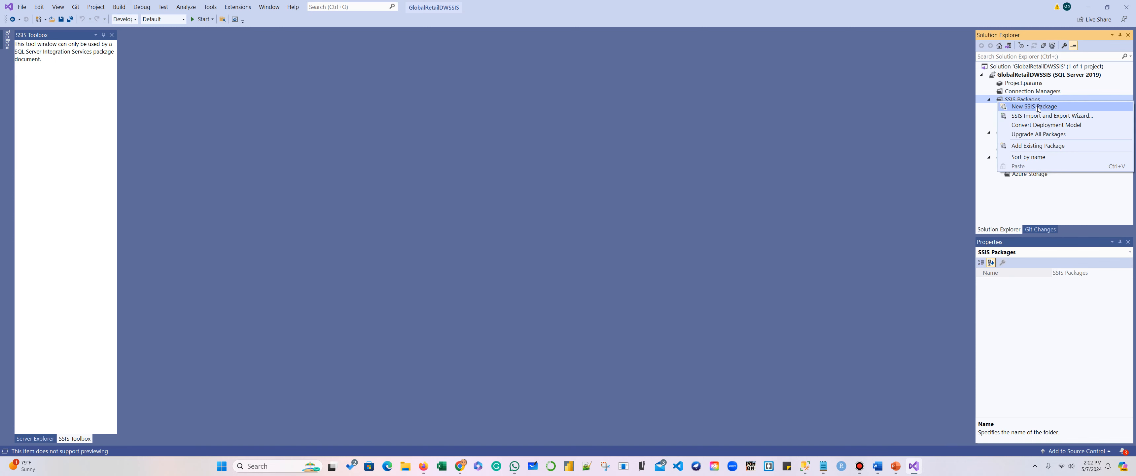
{"action": "left_click", "coordinate": [1038, 107]}
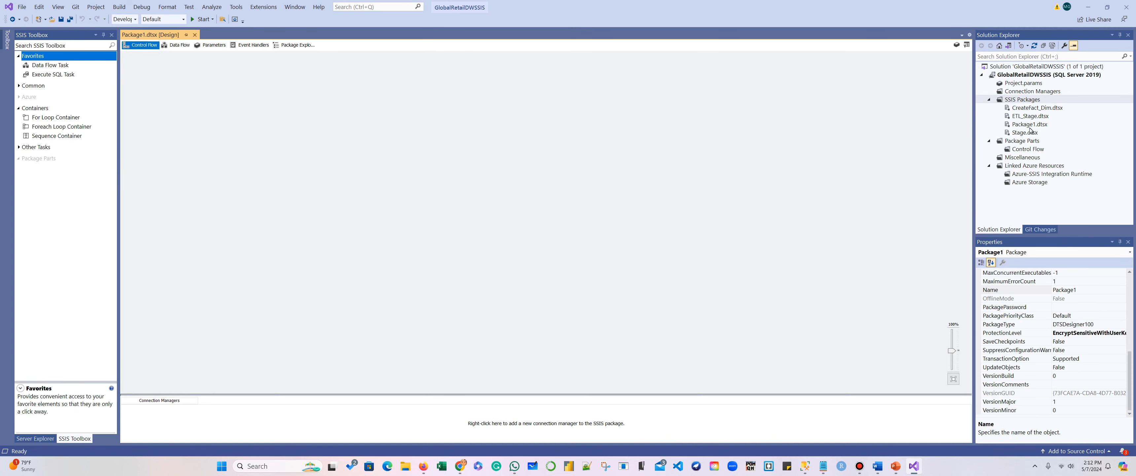
{"action": "right_click", "coordinate": [1025, 125]}
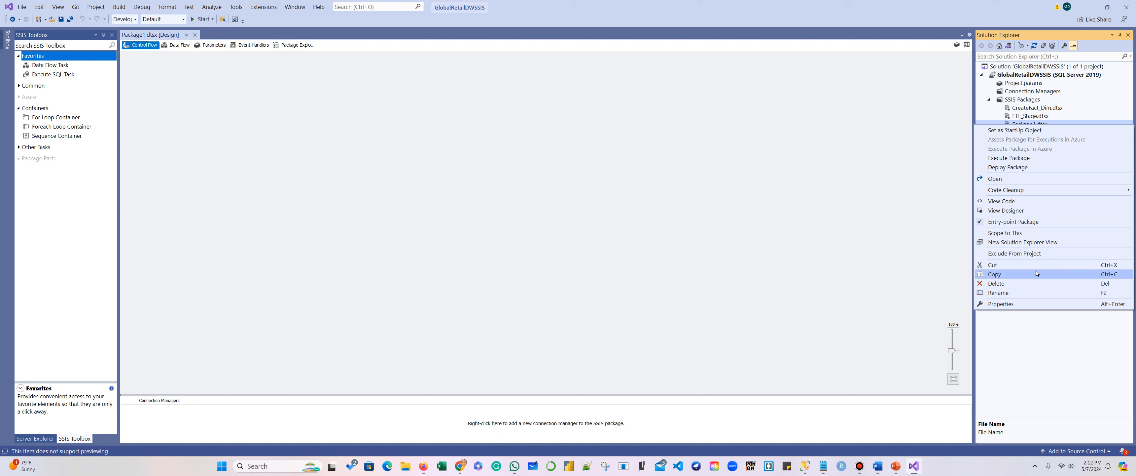
{"action": "left_click", "coordinate": [1025, 293]}
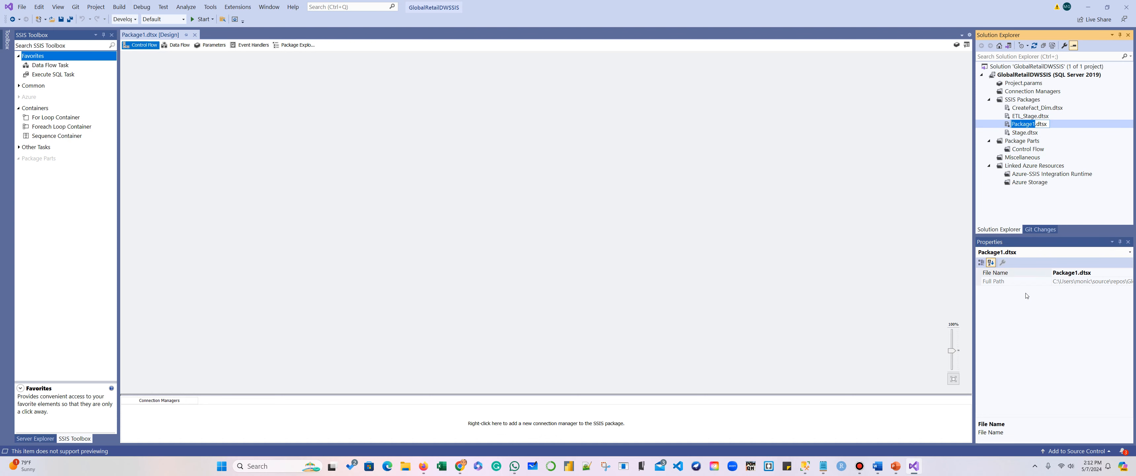
{"action": "type", "text": "ETL_dimTables"}
{"action": "key", "text": "Return"}
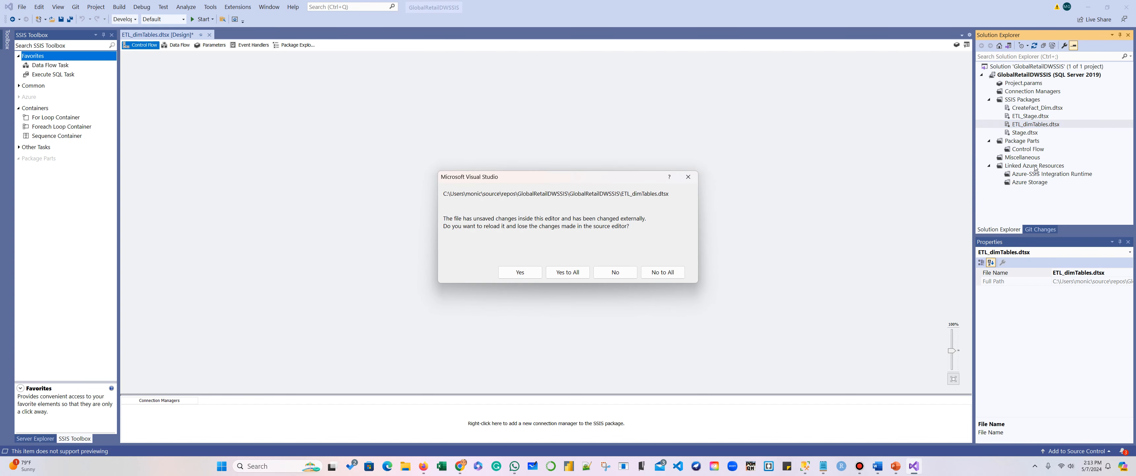
{"action": "left_click", "coordinate": [525, 271]}
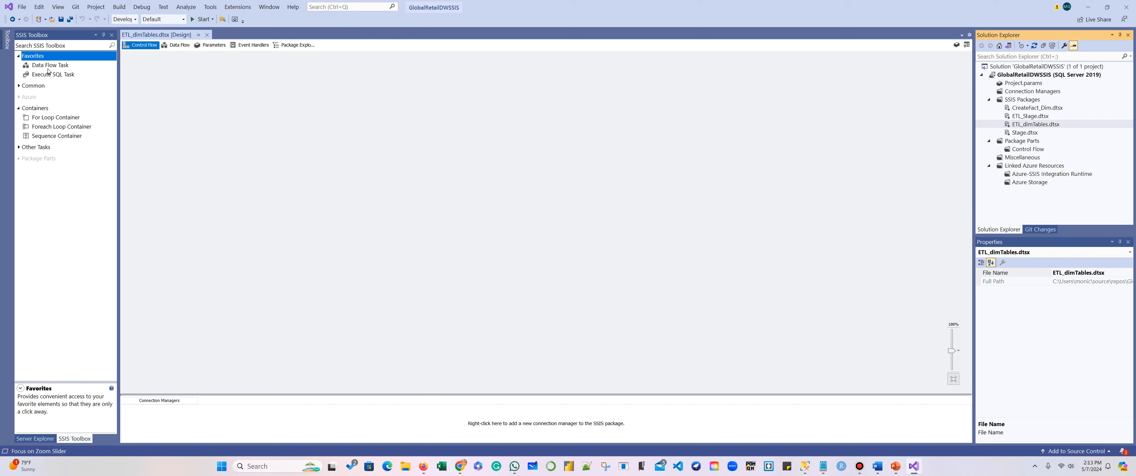
Add a Data Flow Task to the control flow and name it ETL_Dim_Tables
{"action": "left_click", "coordinate": [46, 67]}
{"action": "left_click_drag", "start_coordinate": [46, 67], "coordinate": [212, 99]}
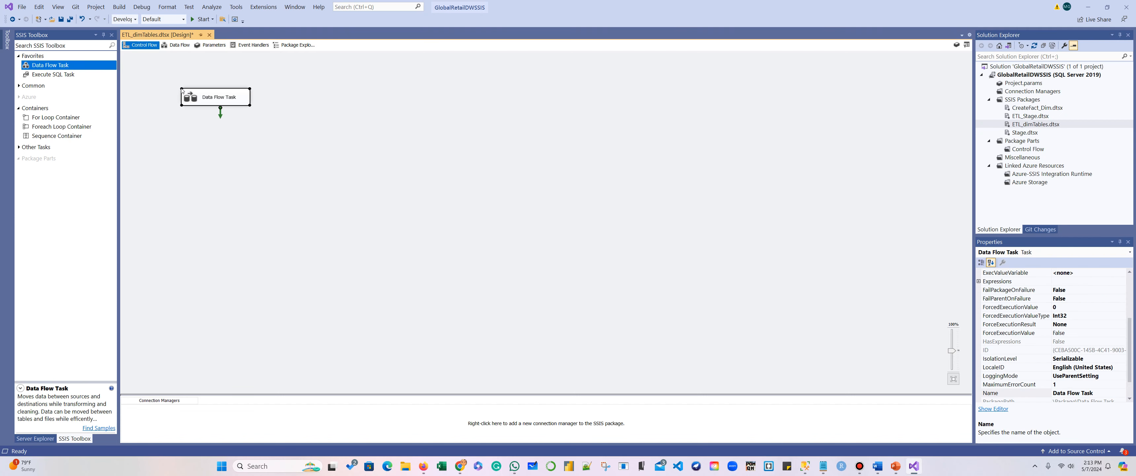
{"action": "left_click", "coordinate": [220, 98]}
{"action": "type", "text": "Dim"}
{"action": "key", "text": "BackSpace"}
{"action": "key", "text": "BackSpace"}
{"action": "key", "text": "BackSpace"}
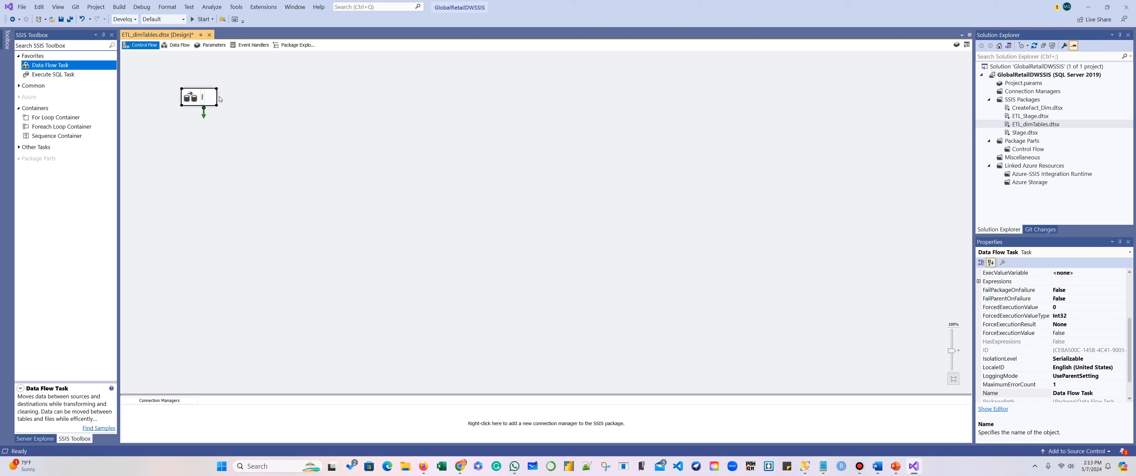
{"action": "type", "text": "ETL_Dim"}
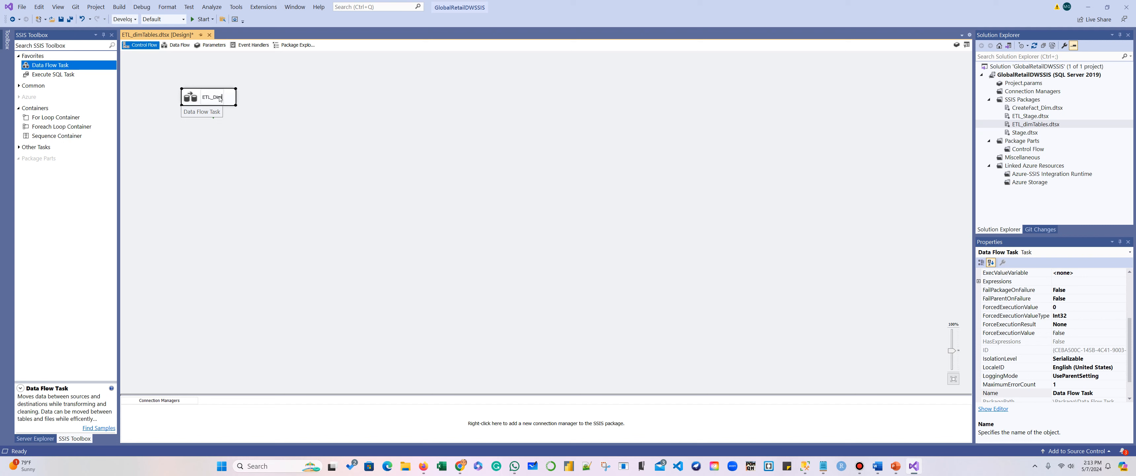
{"action": "type", "text": "_Tab"}
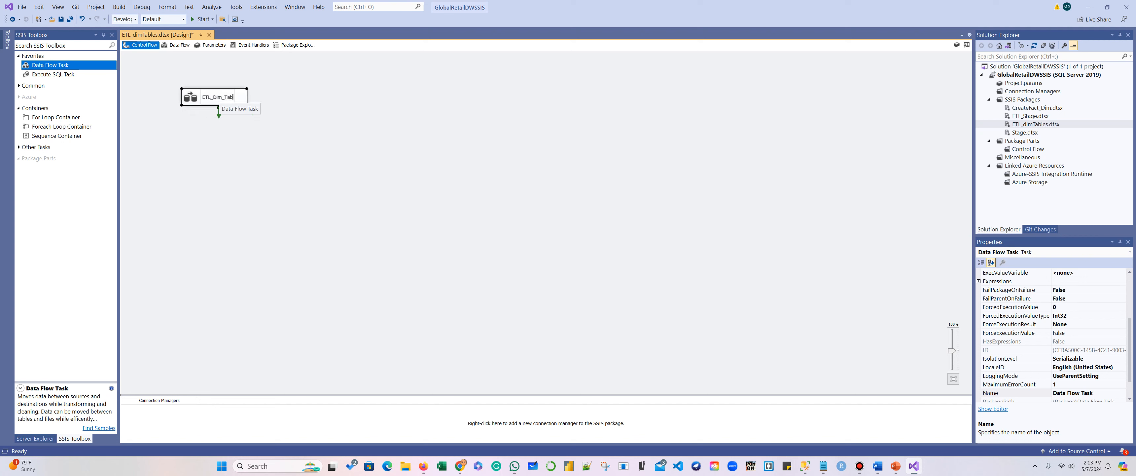
{"action": "type", "text": "les"}
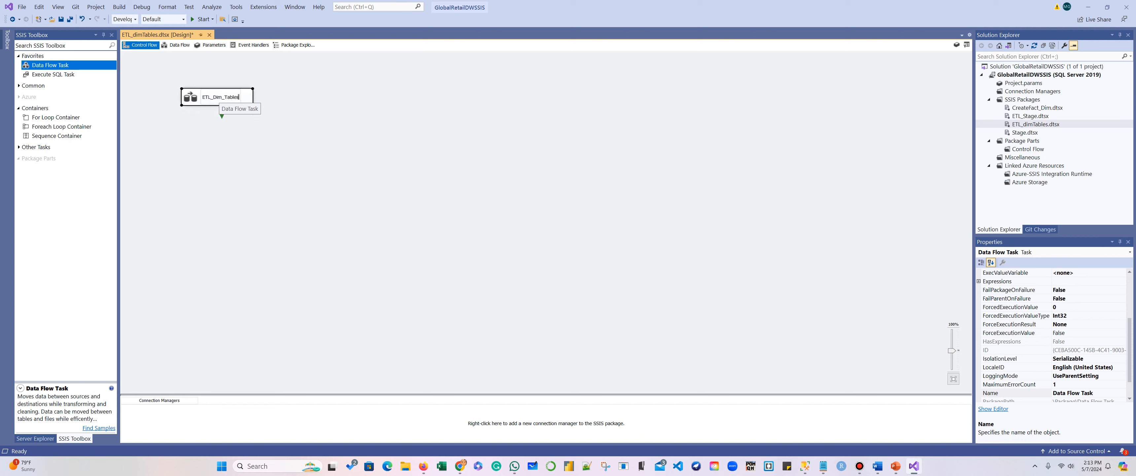
{"action": "left_click", "coordinate": [248, 151]}
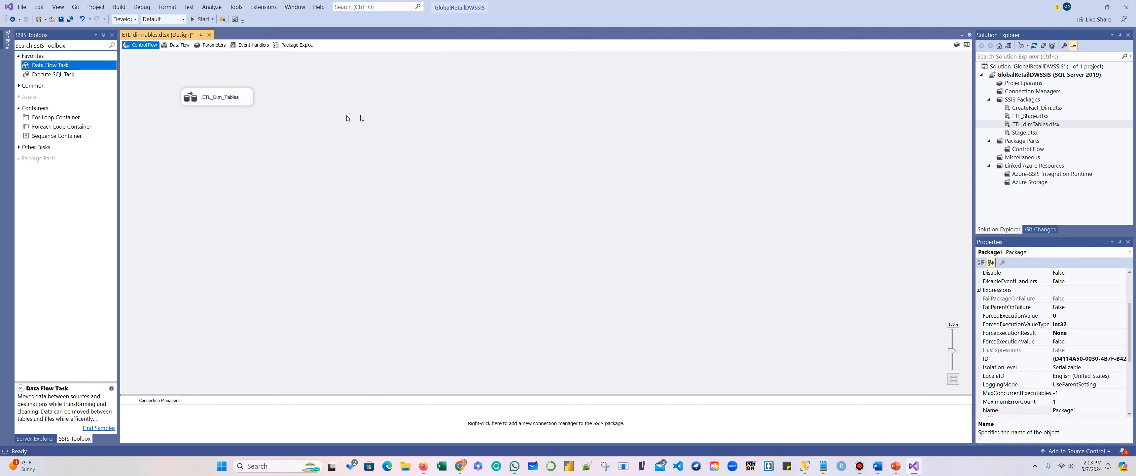
Open the ETL_Dim_Tables data flow and add a SQL Server source that uses a new connection manager
{"action": "double_click", "coordinate": [220, 106]}
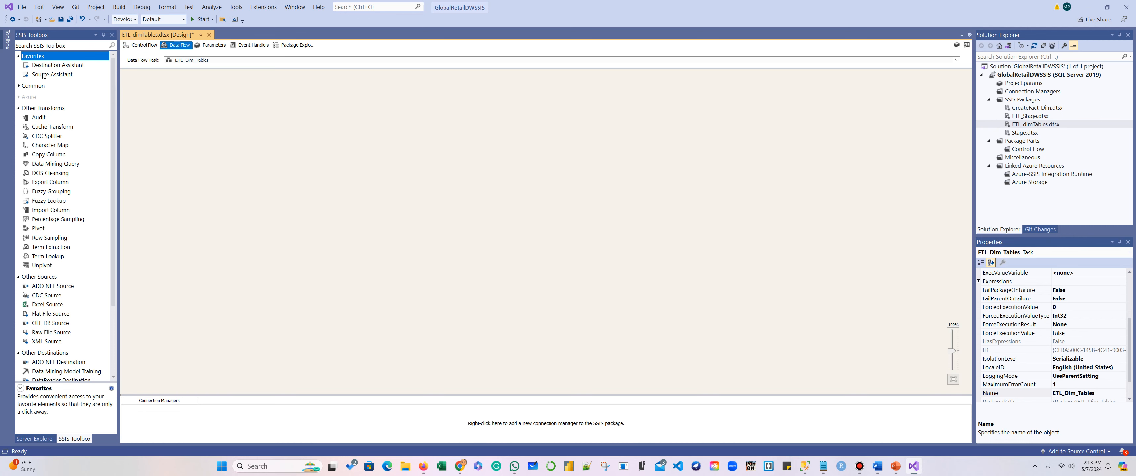
{"action": "left_click_drag", "start_coordinate": [42, 74], "coordinate": [206, 115]}
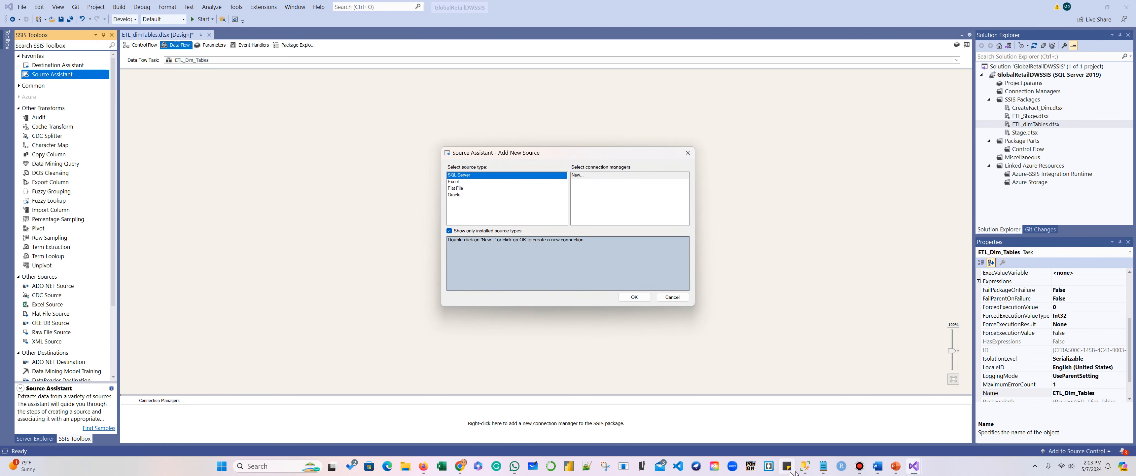
{"action": "left_click", "coordinate": [805, 466]}
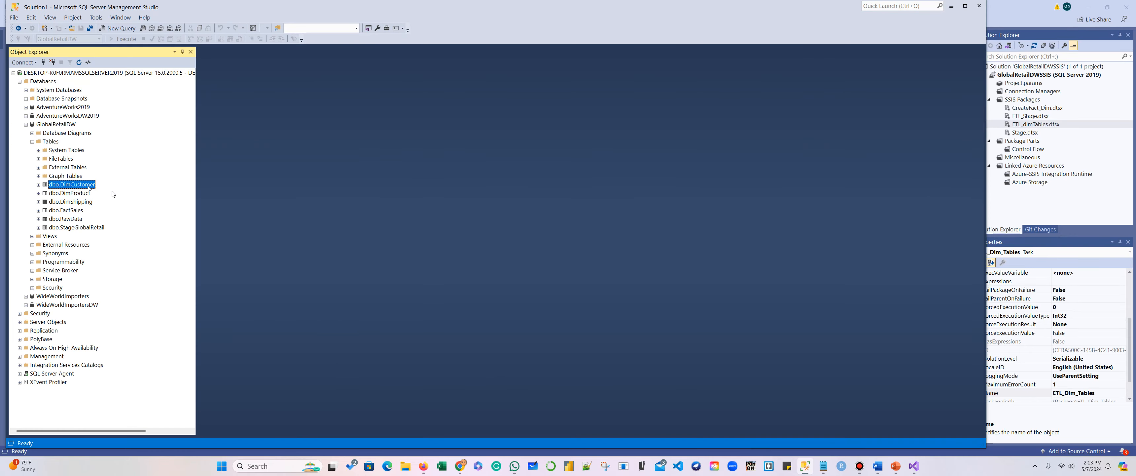
{"action": "left_click", "coordinate": [951, 7]}
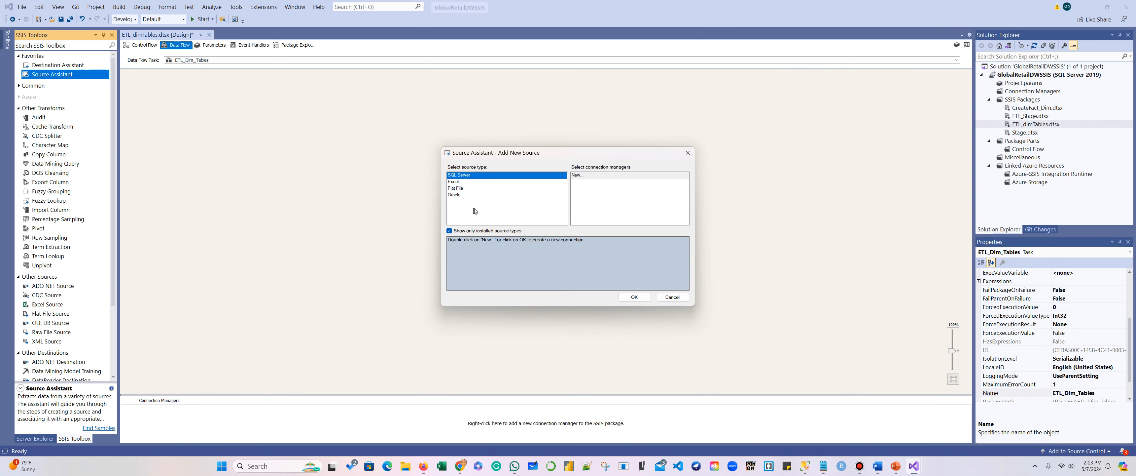
{"action": "left_click", "coordinate": [635, 298]}
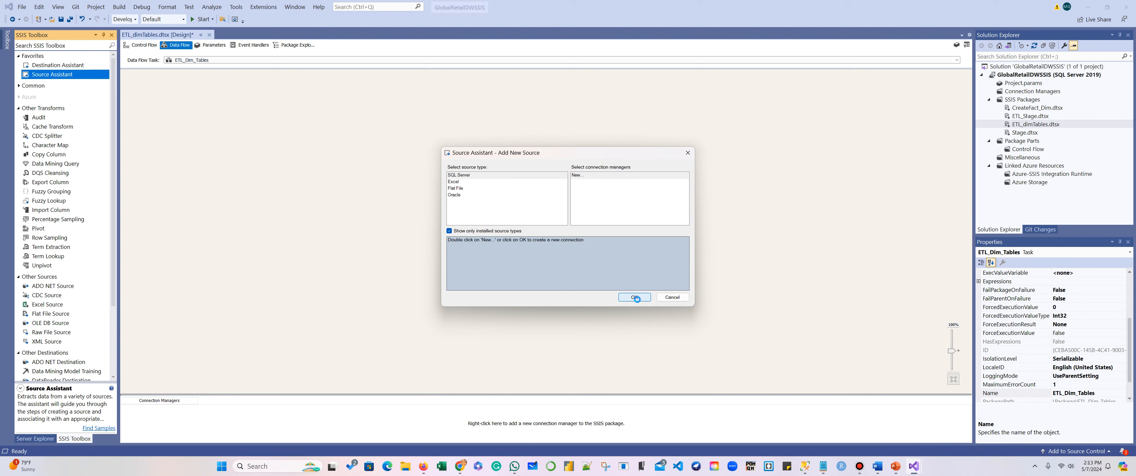
Set the source connection's provider to SQL Server Native Client 11.0
{"action": "left_click", "coordinate": [576, 139]}
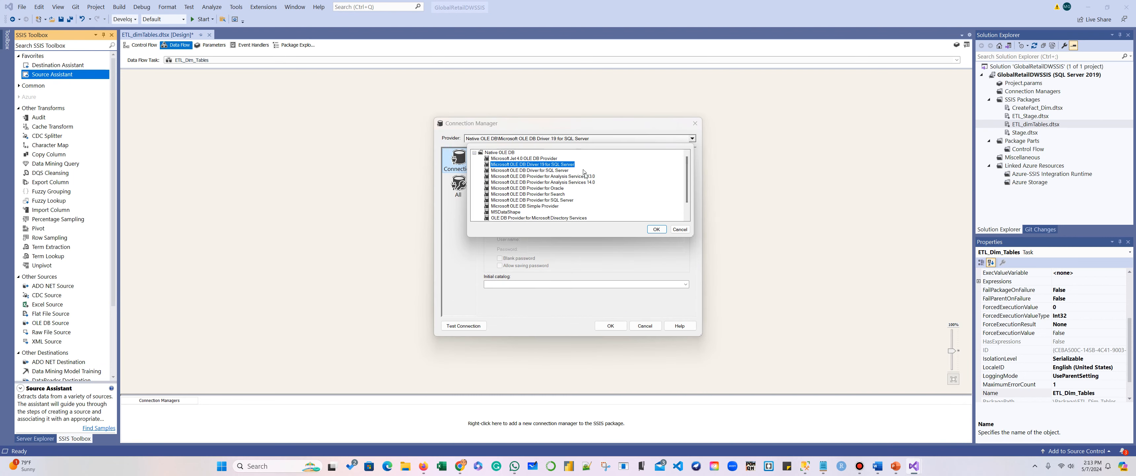
{"action": "scroll", "coordinate": [584, 172], "scroll_direction": "down", "scroll_amount": 1}
{"action": "left_click", "coordinate": [521, 218]}
{"action": "left_click", "coordinate": [656, 229]}
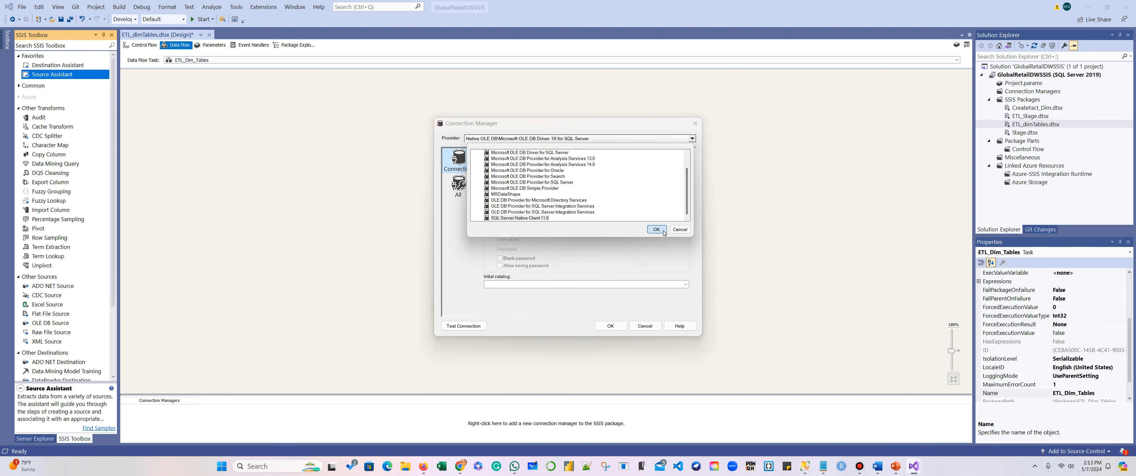
Copy the server name DESKTOP-K0F0RMJ\MSSQLSERVER2019 from the Notepad notes into the source connection and select the GlobalRetailDW database
{"action": "mouse_move", "coordinate": [826, 468]}
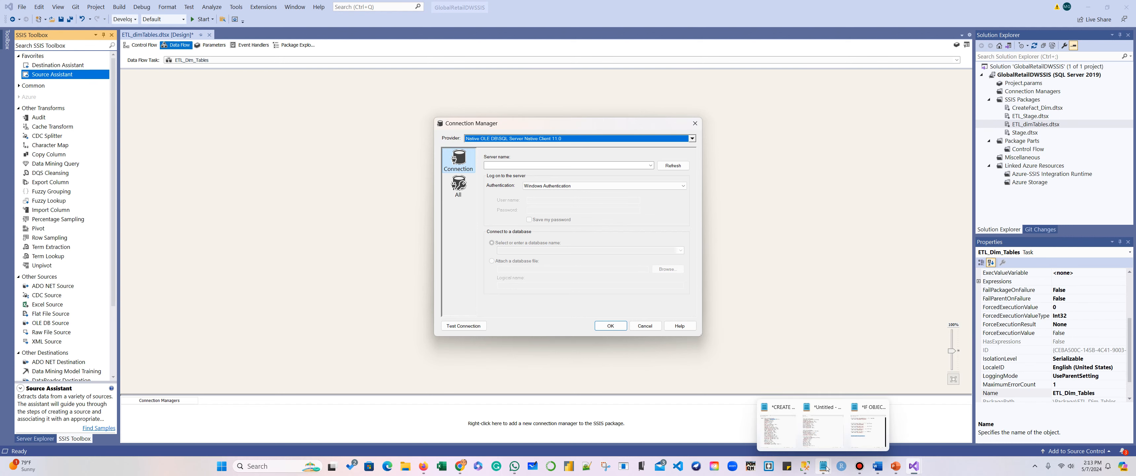
{"action": "left_click", "coordinate": [866, 426]}
{"action": "left_click", "coordinate": [879, 294]}
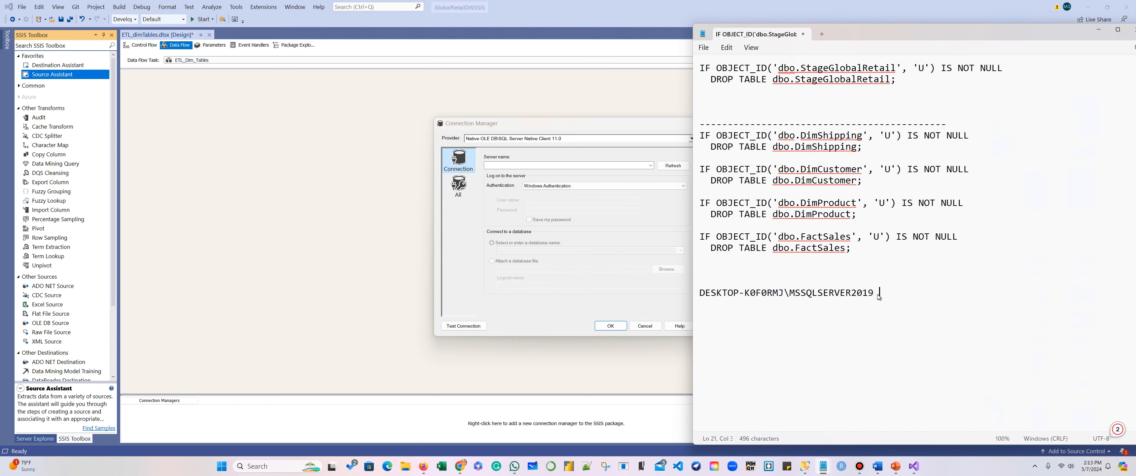
{"action": "key", "text": "shift+Home"}
{"action": "key", "text": "ctrl+c"}
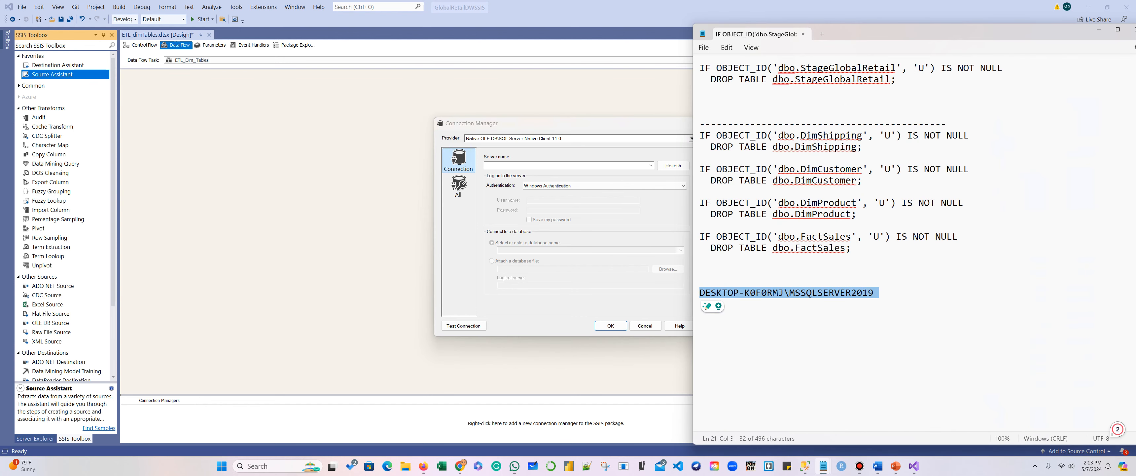
{"action": "left_click", "coordinate": [552, 165]}
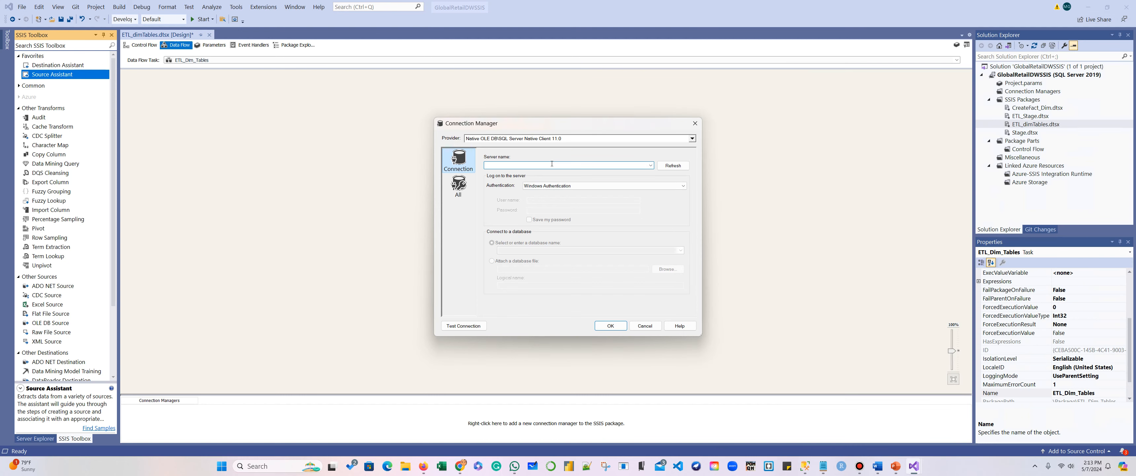
{"action": "key", "text": "ctrl+v"}
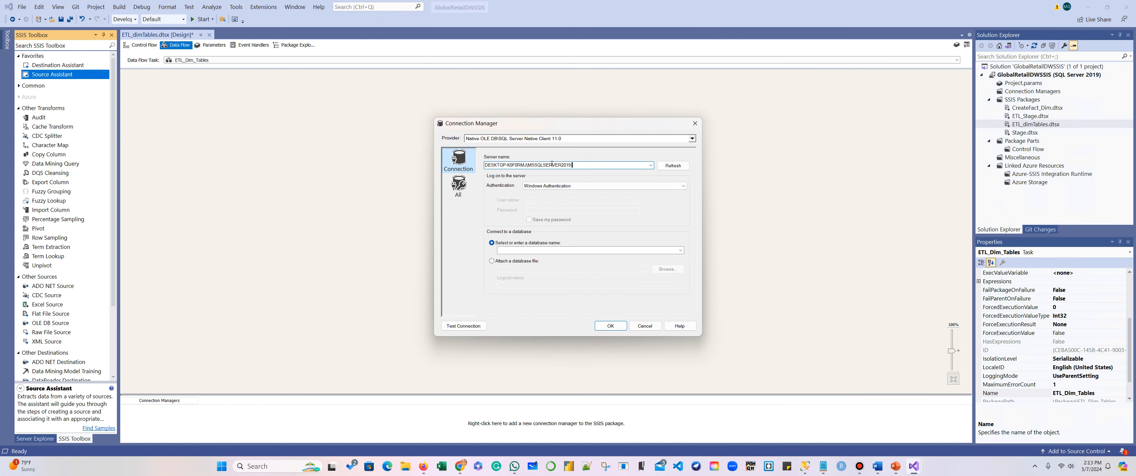
{"action": "left_click", "coordinate": [681, 251]}
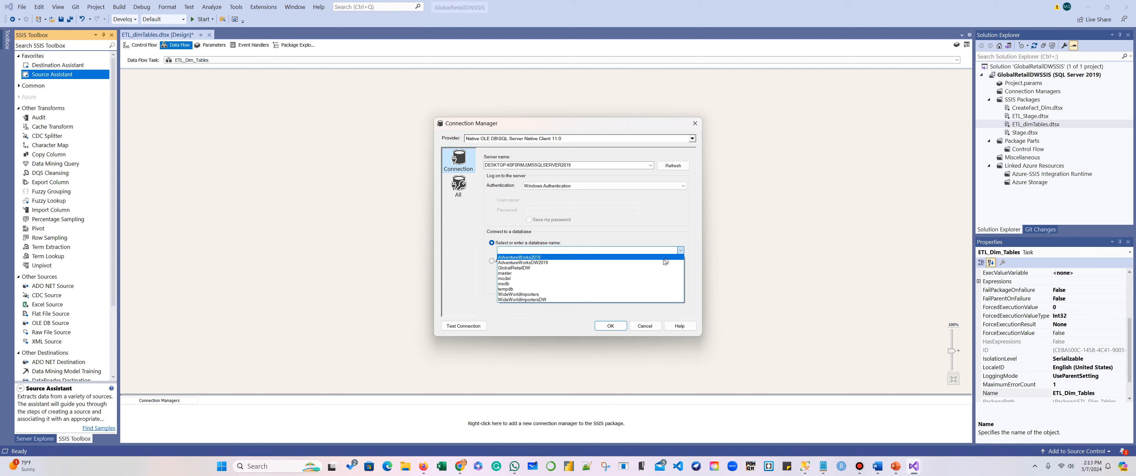
{"action": "left_click", "coordinate": [591, 268]}
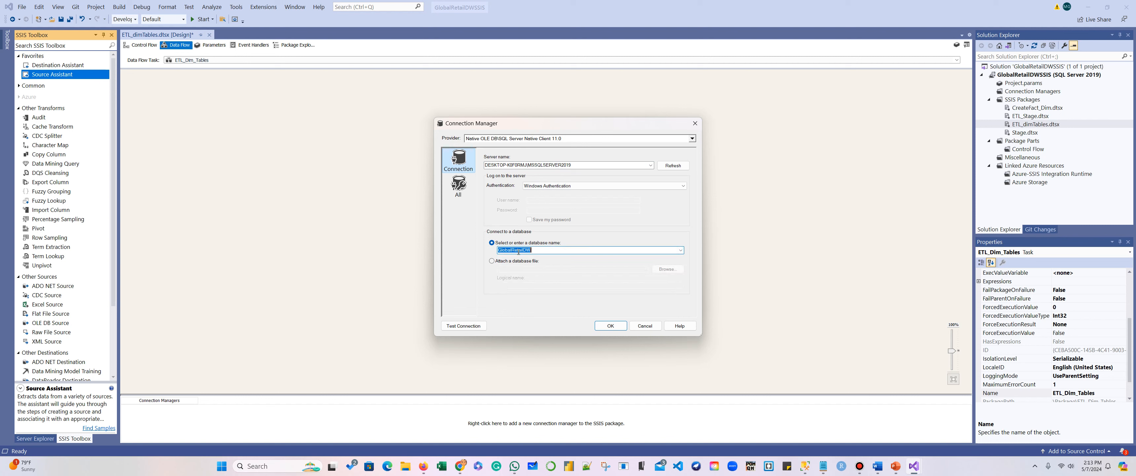
{"action": "left_click", "coordinate": [624, 322]}
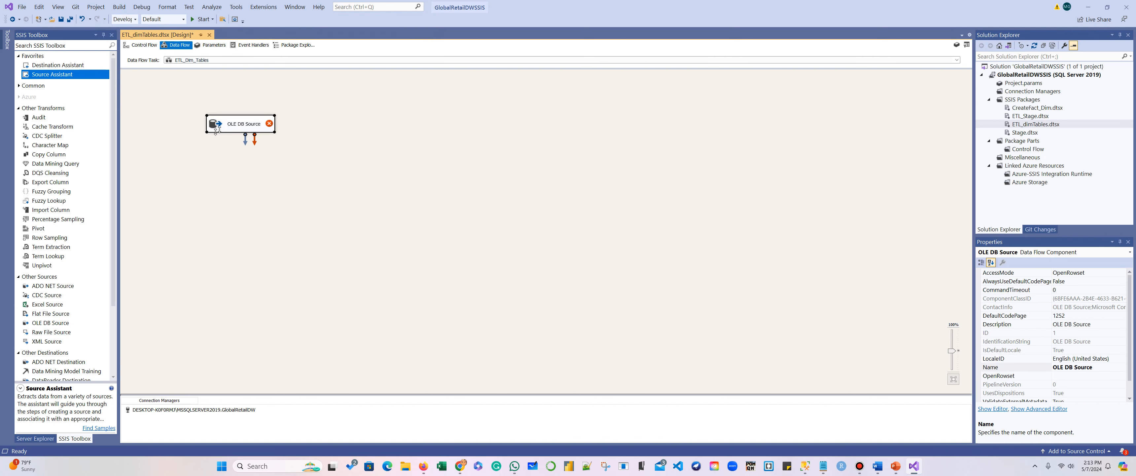
Rename the OLE DB source in the data flow as DimCustomer
{"action": "left_click", "coordinate": [242, 126]}
{"action": "type", "text": "Cu"}
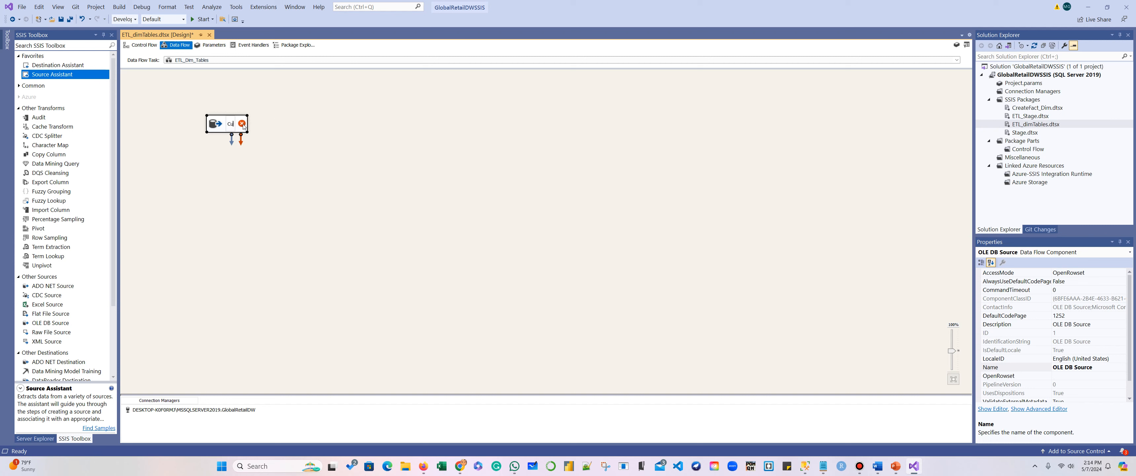
{"action": "type", "text": "stomer"}
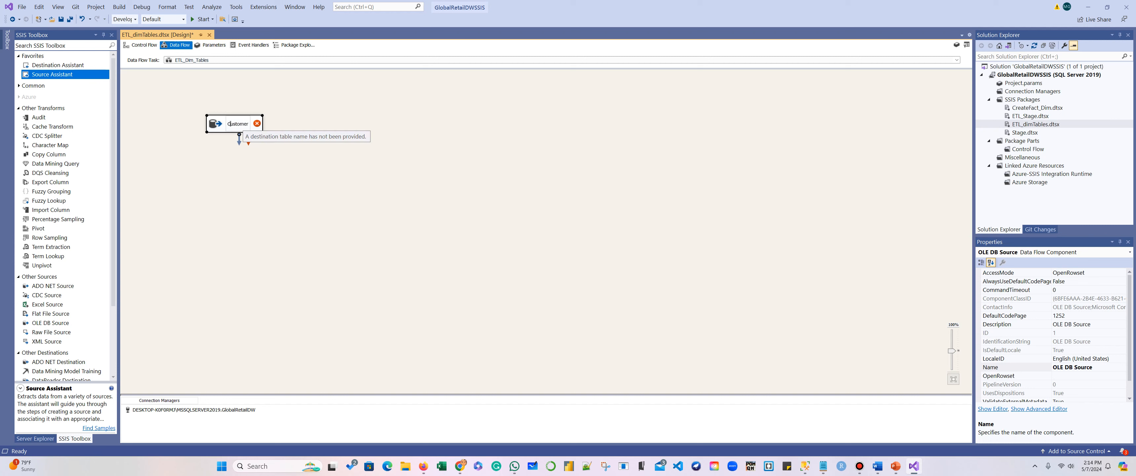
{"action": "type", "text": "Dim"}
{"action": "left_click", "coordinate": [251, 175]}
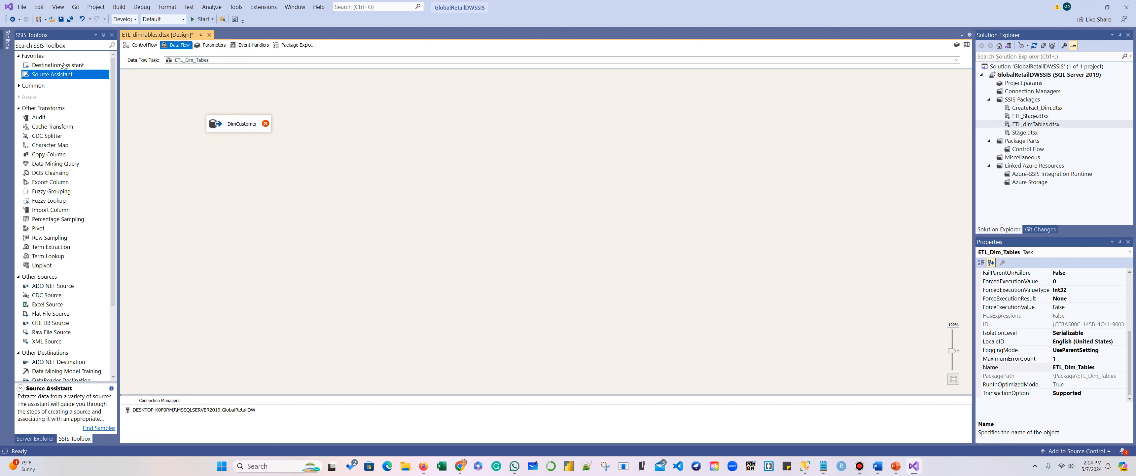
Add a SQL Server destination to the data flow with a new connection manager using the SQL Server Native Client 11.0 provider
{"action": "left_click_drag", "start_coordinate": [56, 65], "coordinate": [225, 171]}
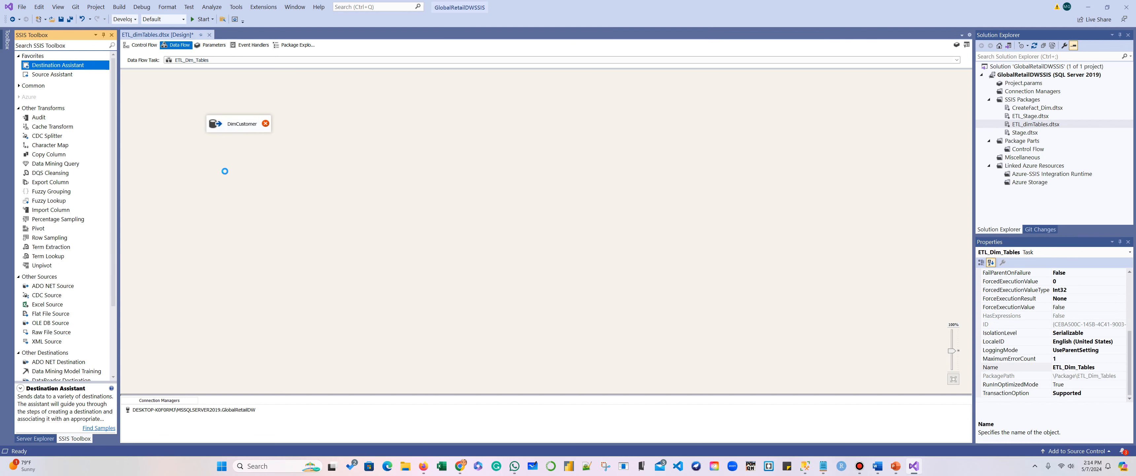
{"action": "left_click", "coordinate": [576, 175]}
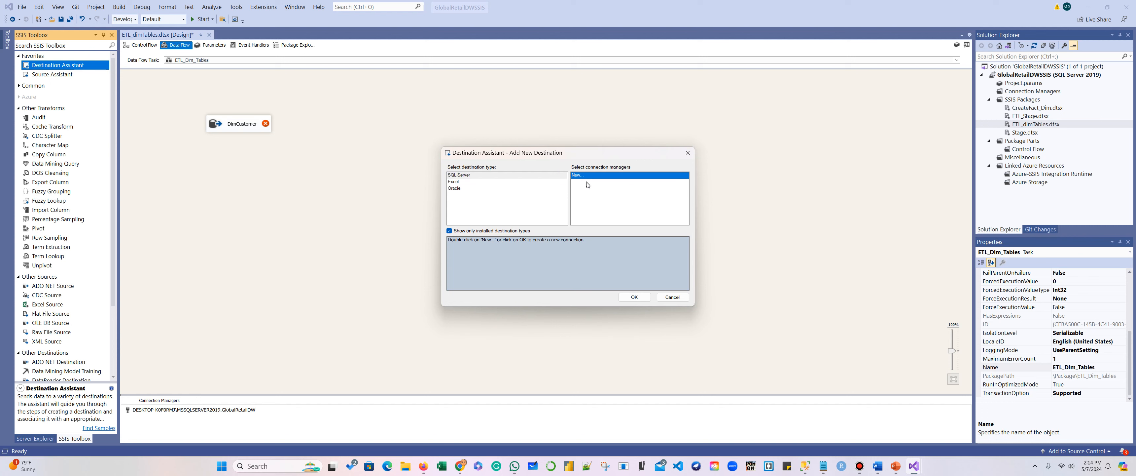
{"action": "left_click", "coordinate": [648, 297]}
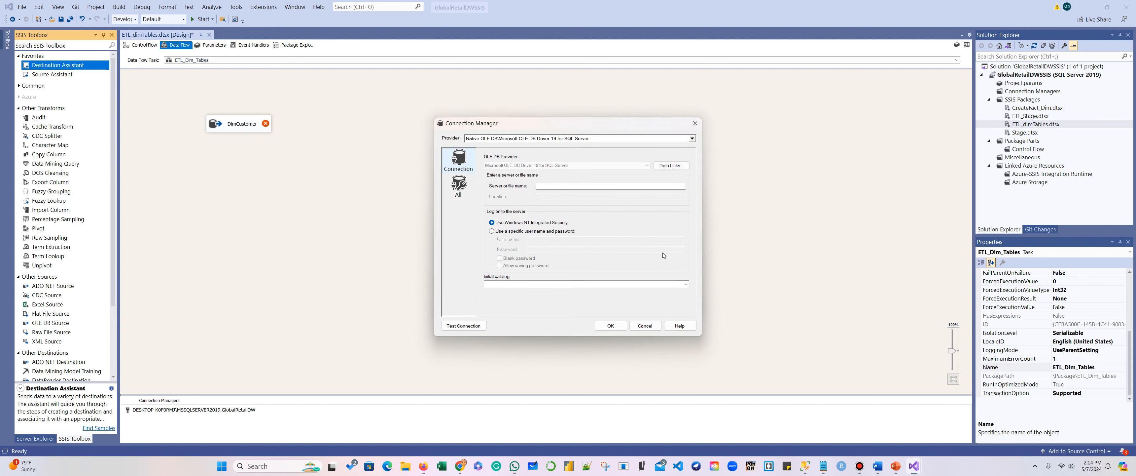
{"action": "left_click", "coordinate": [639, 140]}
{"action": "scroll", "coordinate": [626, 203], "scroll_direction": "down", "scroll_amount": 3}
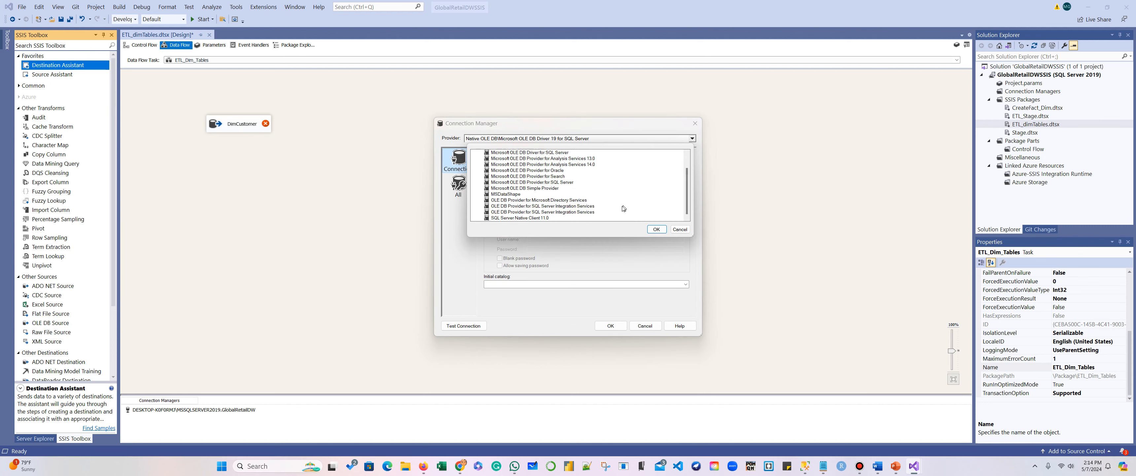
{"action": "left_click", "coordinate": [529, 219]}
{"action": "left_click", "coordinate": [650, 228]}
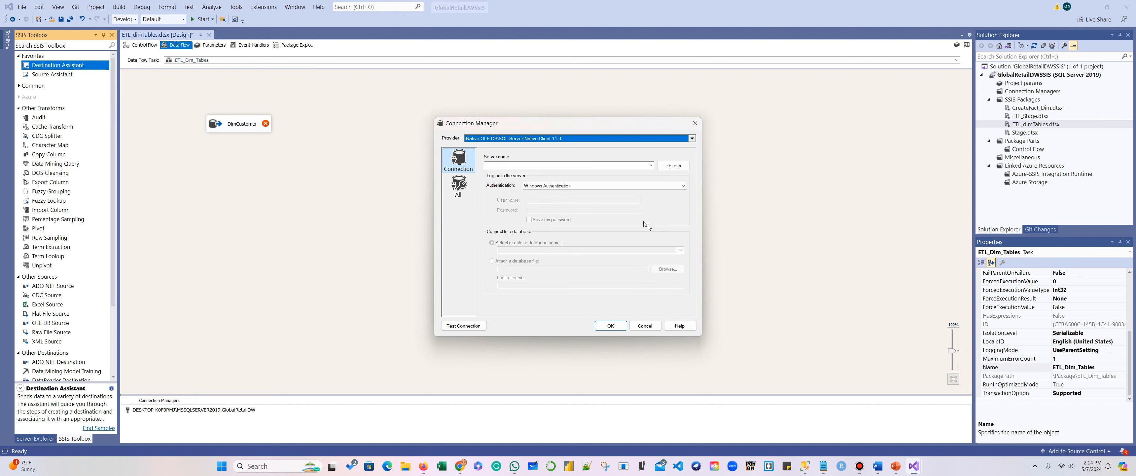
Set the destination connection's server to DESKTOP-K0F0RMJ\MSSQLSERVER2019 and its database to GlobalRetailDW
{"action": "left_click", "coordinate": [550, 166]}
{"action": "key", "text": "ctrl+v"}
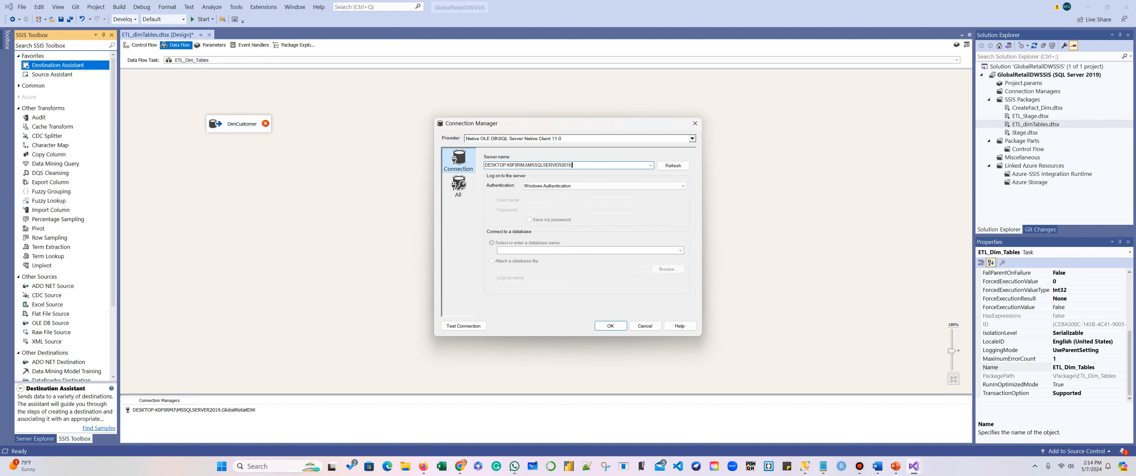
{"action": "left_click", "coordinate": [603, 250]}
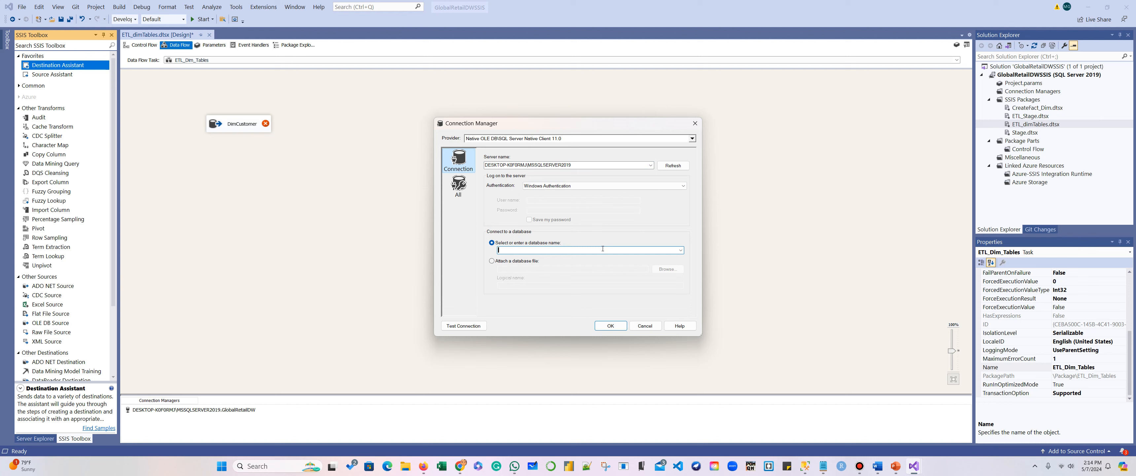
{"action": "left_click", "coordinate": [680, 250]}
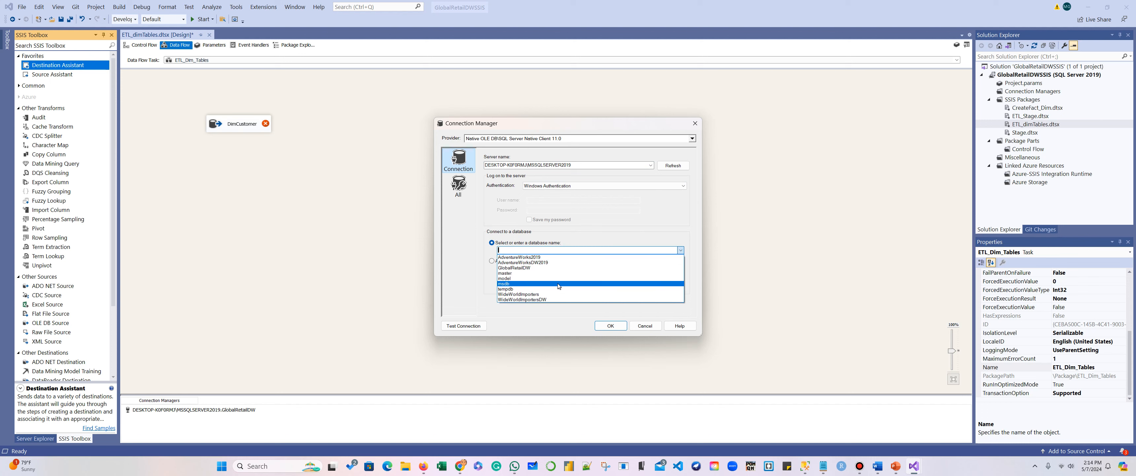
{"action": "left_click", "coordinate": [555, 267]}
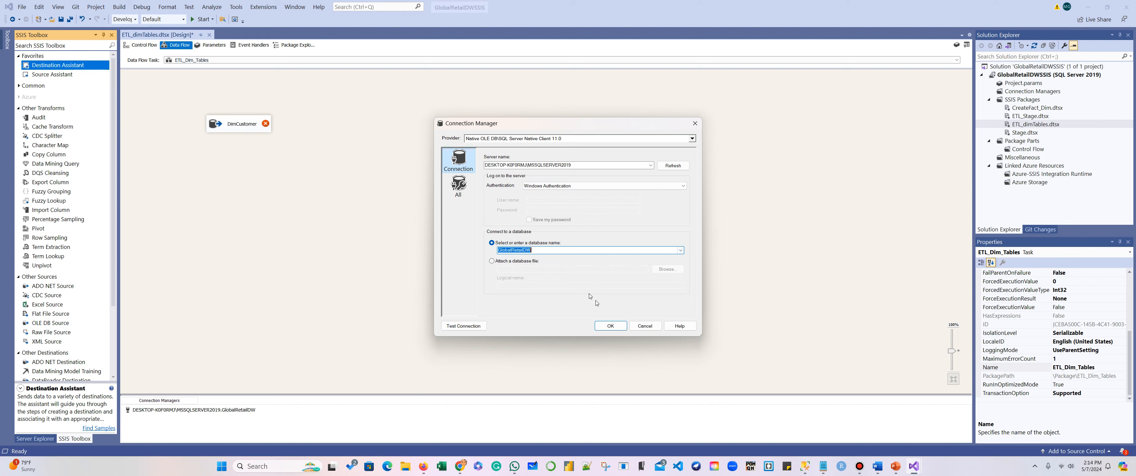
{"action": "left_click", "coordinate": [611, 326]}
Rearrange the data flow so the DimCustomer source sits directly above the OLE DB destination
{"action": "left_click_drag", "start_coordinate": [252, 127], "coordinate": [290, 101]}
{"action": "left_click_drag", "start_coordinate": [278, 182], "coordinate": [290, 160]}
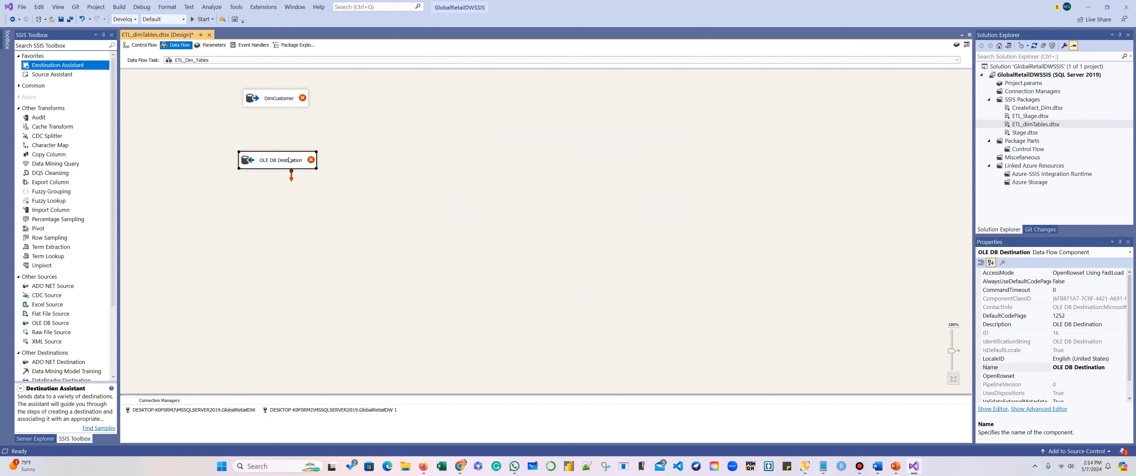
{"action": "left_click", "coordinate": [353, 255]}
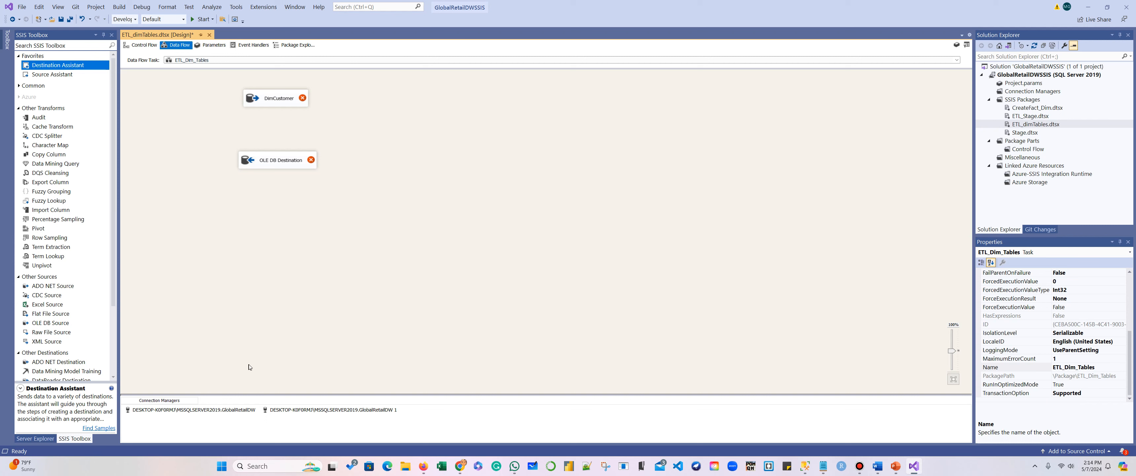
Rename the first GlobalRetailDW connection manager as source
{"action": "left_click", "coordinate": [188, 410]}
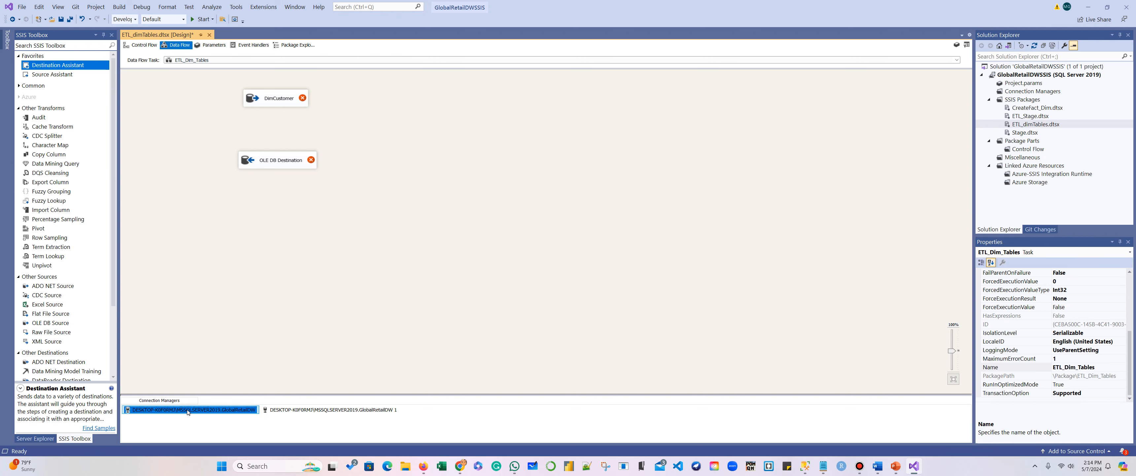
{"action": "right_click", "coordinate": [188, 410]}
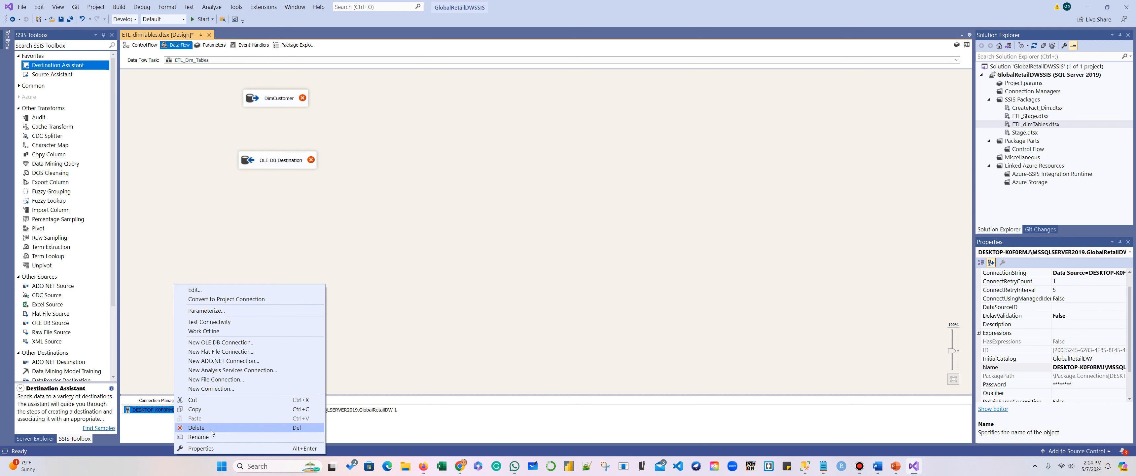
{"action": "left_click", "coordinate": [209, 440]}
{"action": "type", "text": "source"}
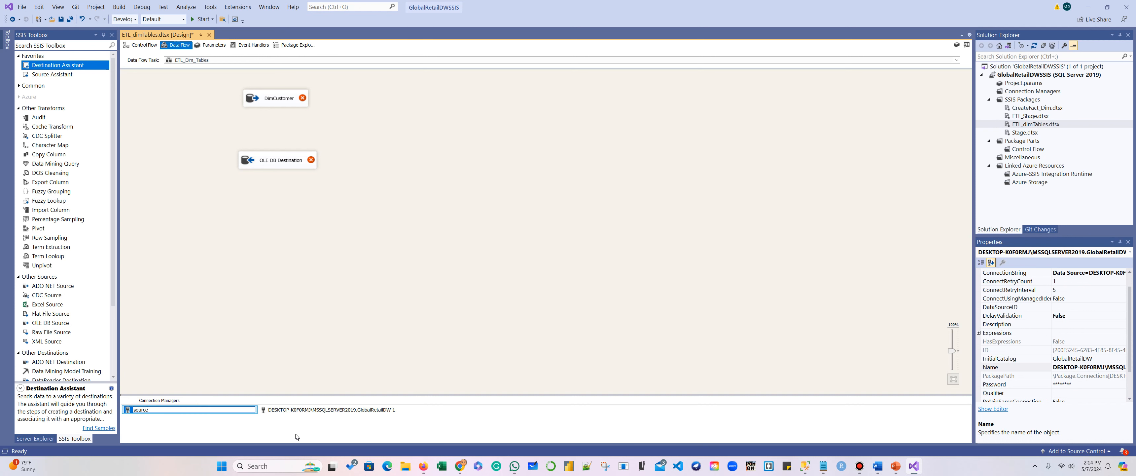
{"action": "key", "text": "Return"}
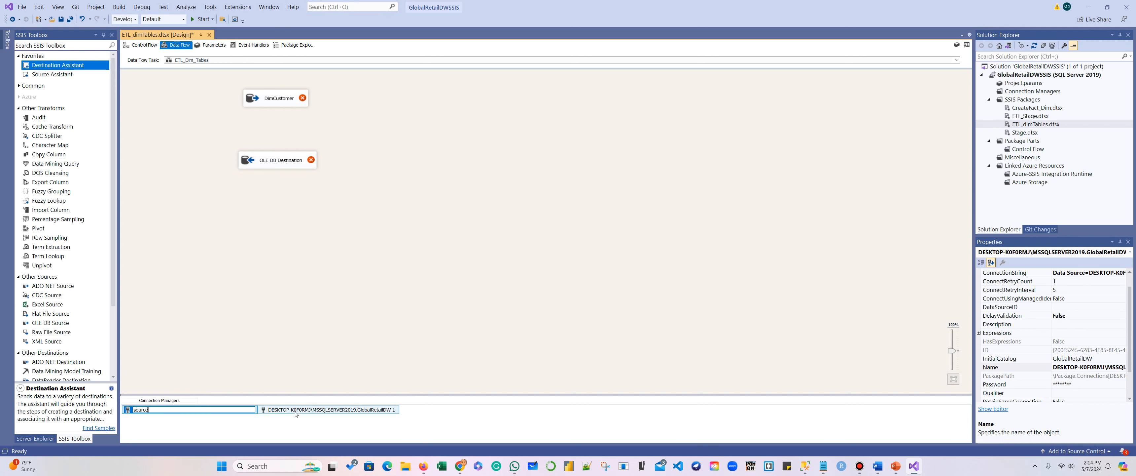
Rename the second GlobalRetailDW connection manager as destination
{"action": "left_click", "coordinate": [226, 410]}
{"action": "right_click", "coordinate": [226, 409]}
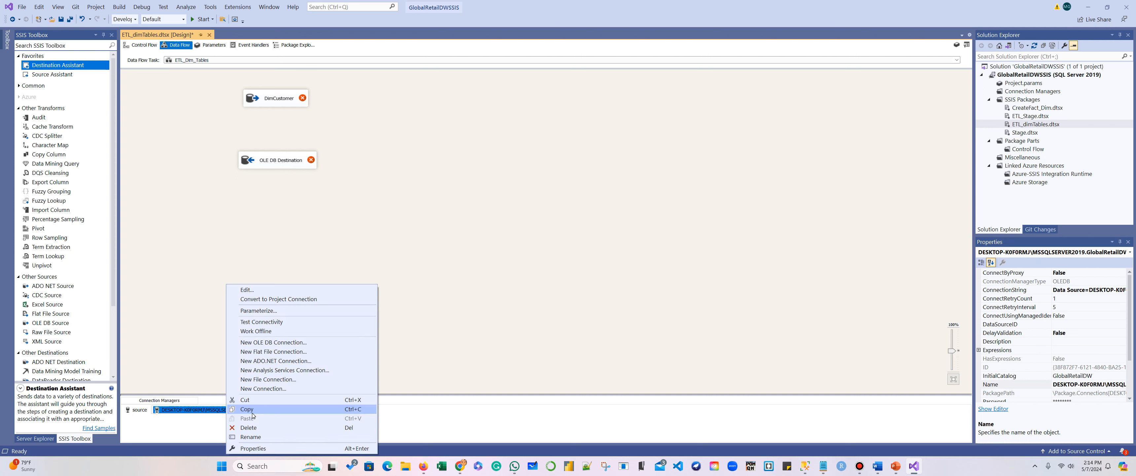
{"action": "left_click", "coordinate": [257, 438]}
{"action": "type", "text": "de"}
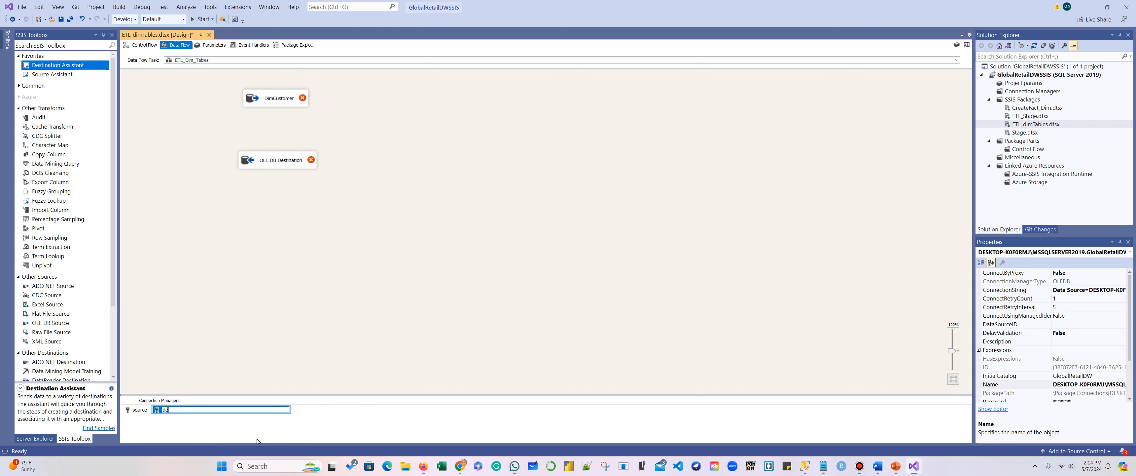
{"action": "type", "text": "stination"}
{"action": "left_click", "coordinate": [271, 330]}
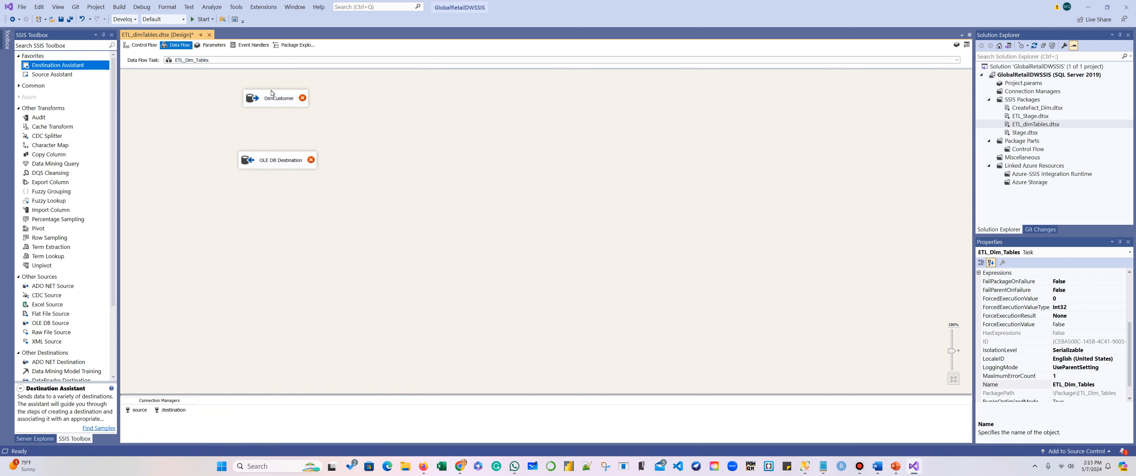
Set the DimCustomer source to read from the [dbo].[StageGlobalRetail] table and review its columns
{"action": "double_click", "coordinate": [275, 103]}
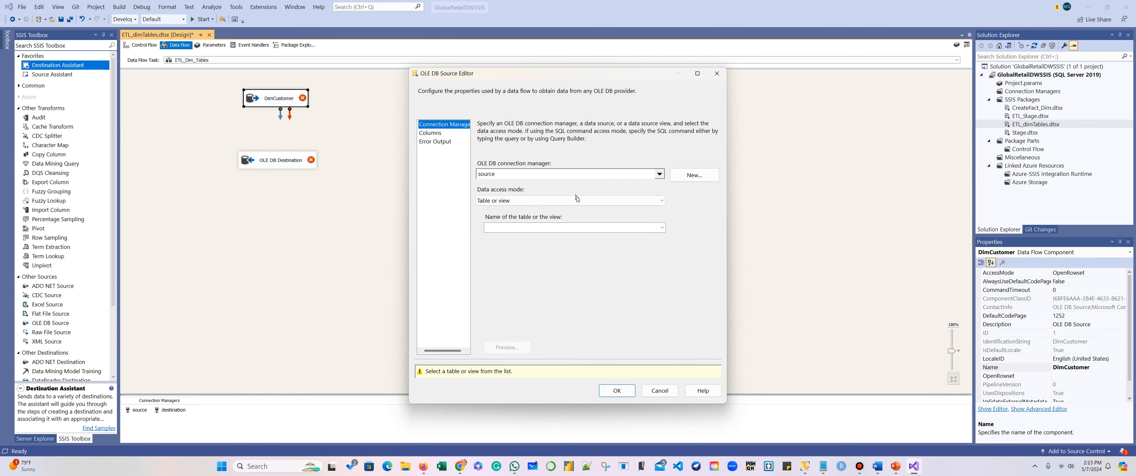
{"action": "left_click", "coordinate": [662, 228]}
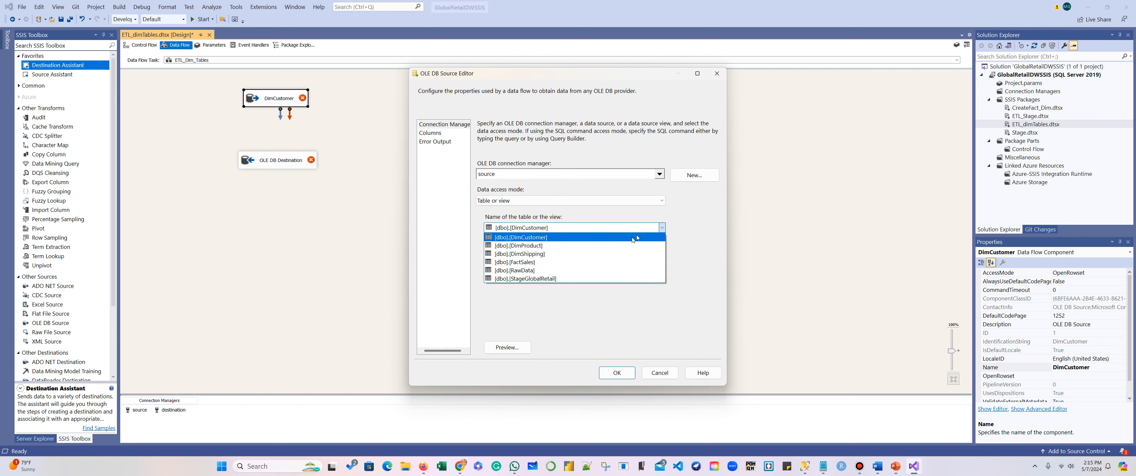
{"action": "left_click", "coordinate": [594, 276]}
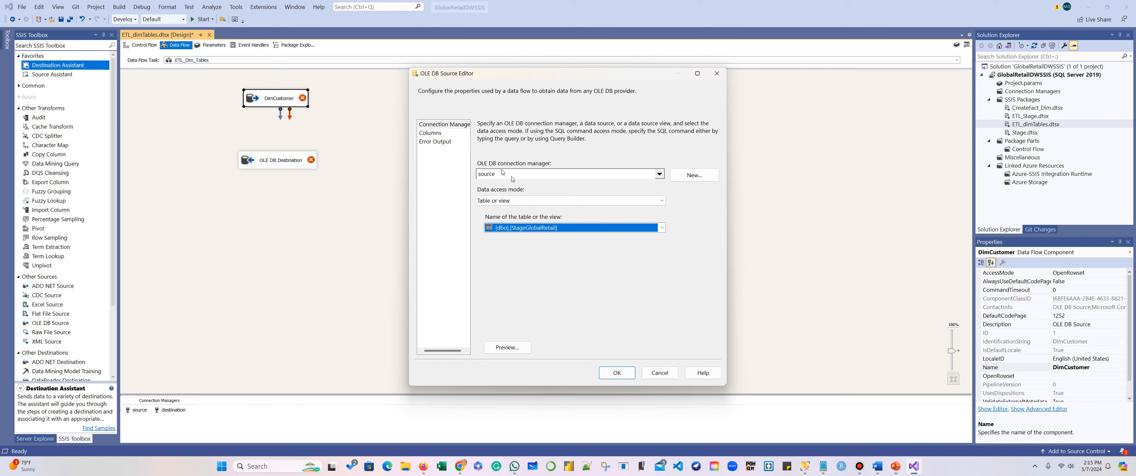
{"action": "left_click", "coordinate": [430, 132]}
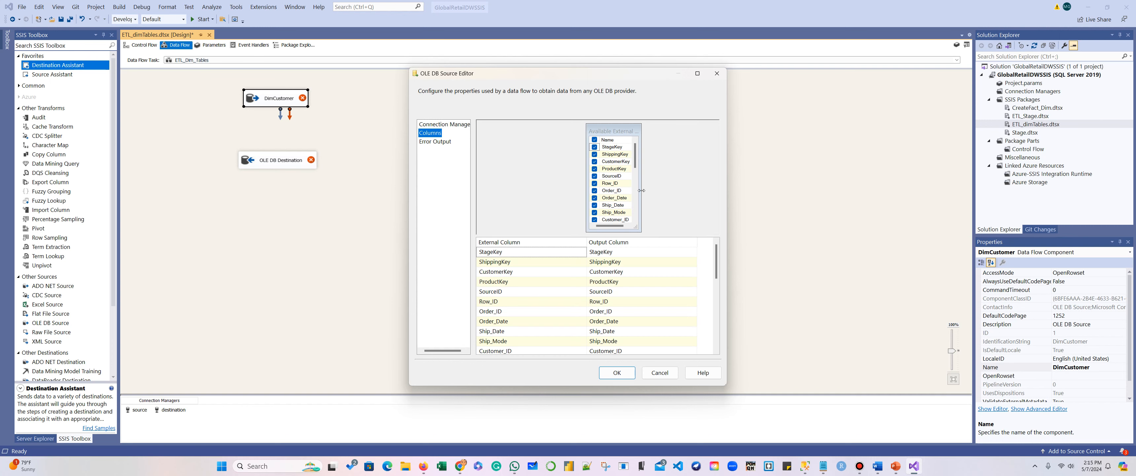
{"action": "scroll", "coordinate": [549, 289], "scroll_direction": "down", "scroll_amount": 2}
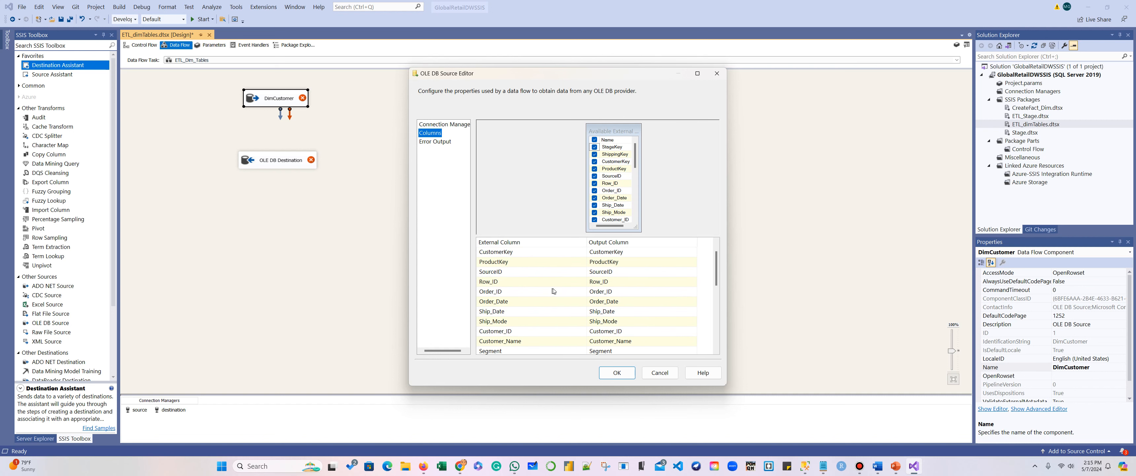
{"action": "left_click", "coordinate": [616, 373]}
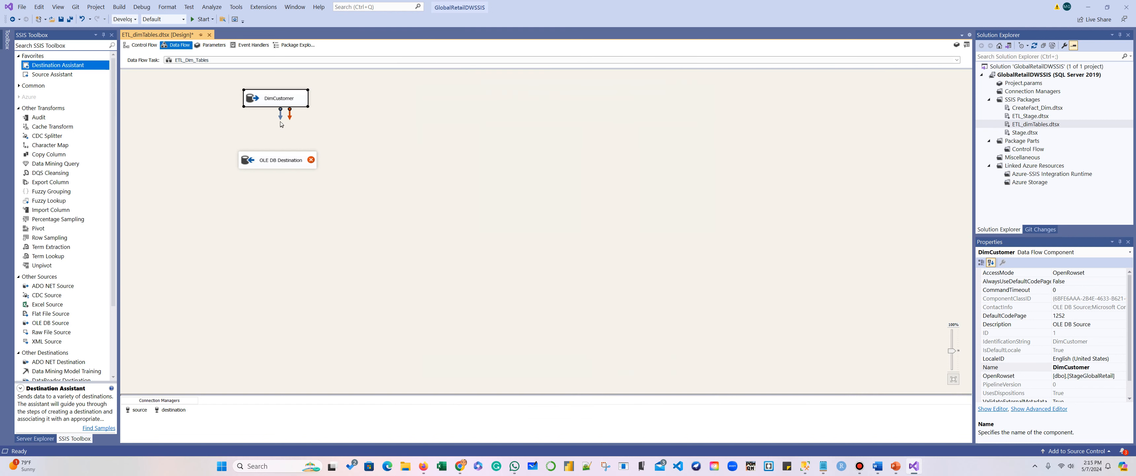
Connect the DimCustomer source to the OLE DB destination and set the destination table to [dbo].[DimCustomer]
{"action": "left_click_drag", "start_coordinate": [280, 122], "coordinate": [282, 161]}
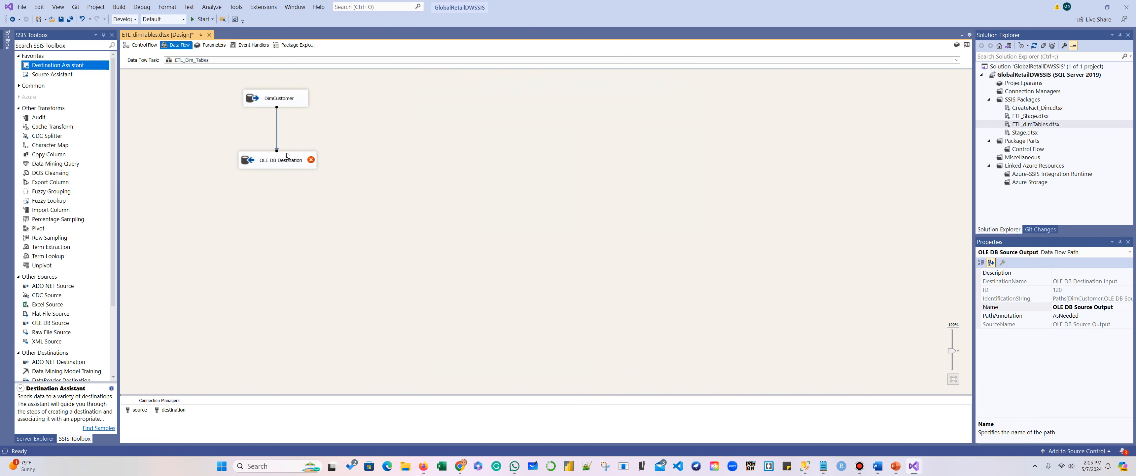
{"action": "double_click", "coordinate": [287, 159]}
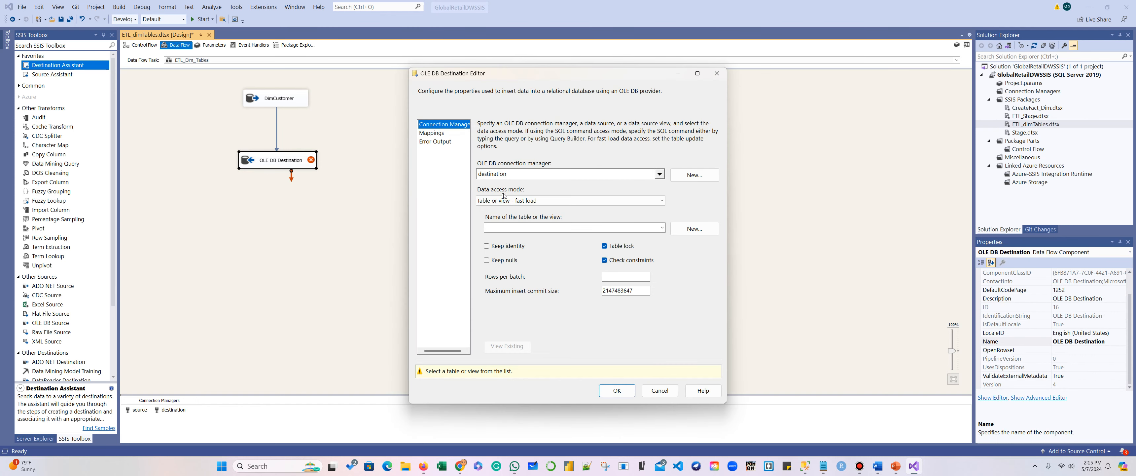
{"action": "left_click", "coordinate": [663, 228]}
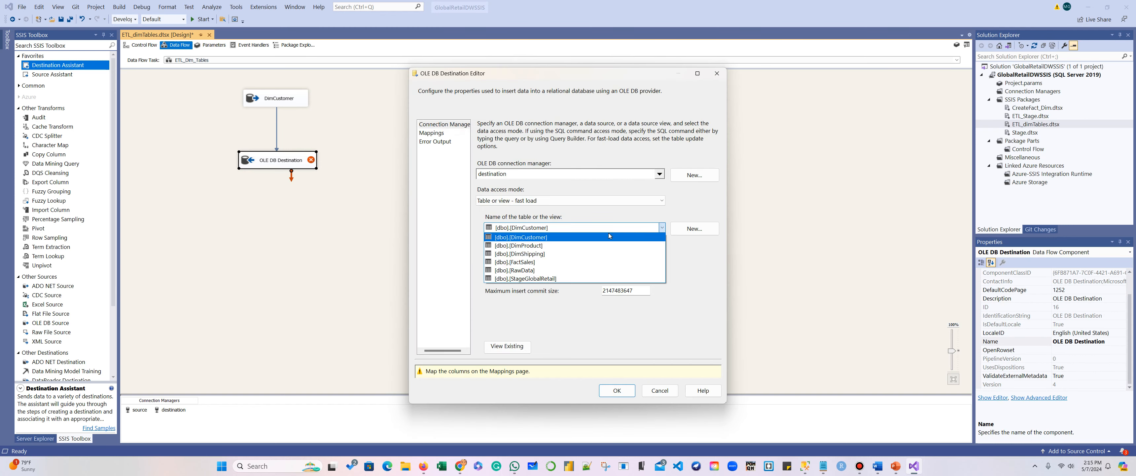
{"action": "left_click", "coordinate": [580, 236]}
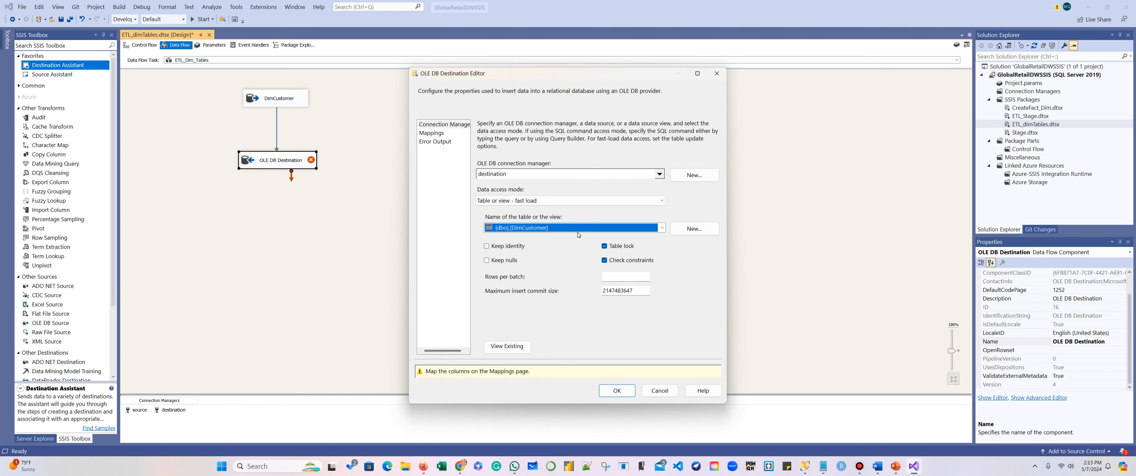
Set the input for the CustomerKey destination column to <ignore> and check the remaining column mappings
{"action": "left_click", "coordinate": [433, 134]}
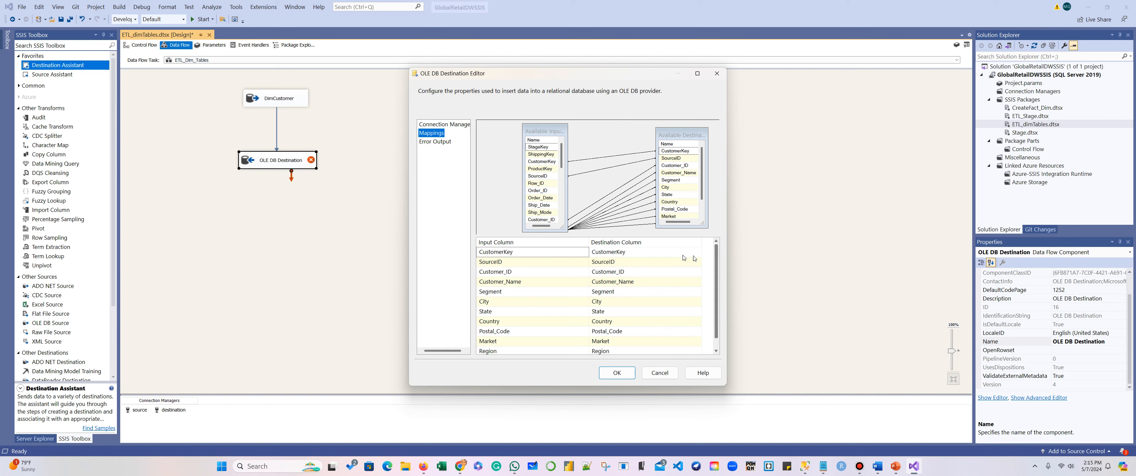
{"action": "left_click", "coordinate": [550, 253]}
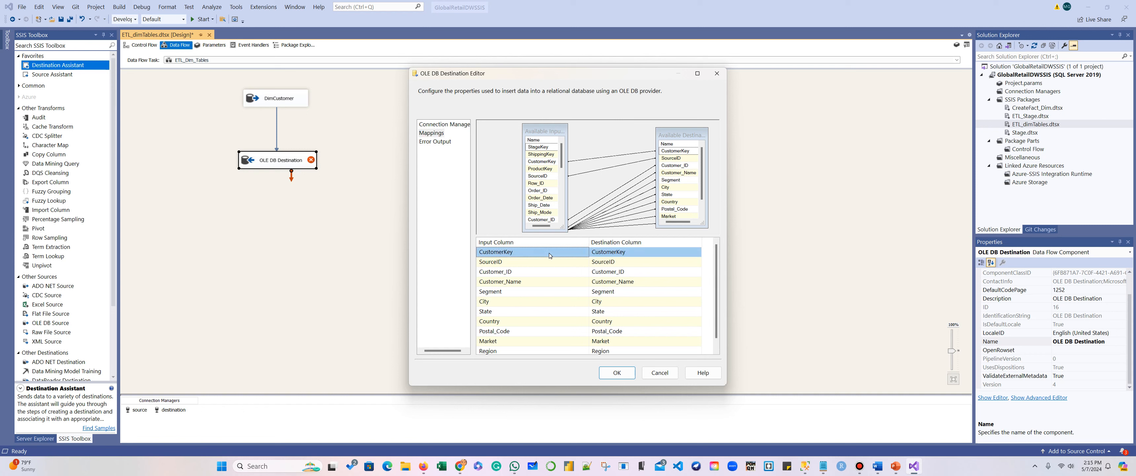
{"action": "left_click", "coordinate": [585, 251]}
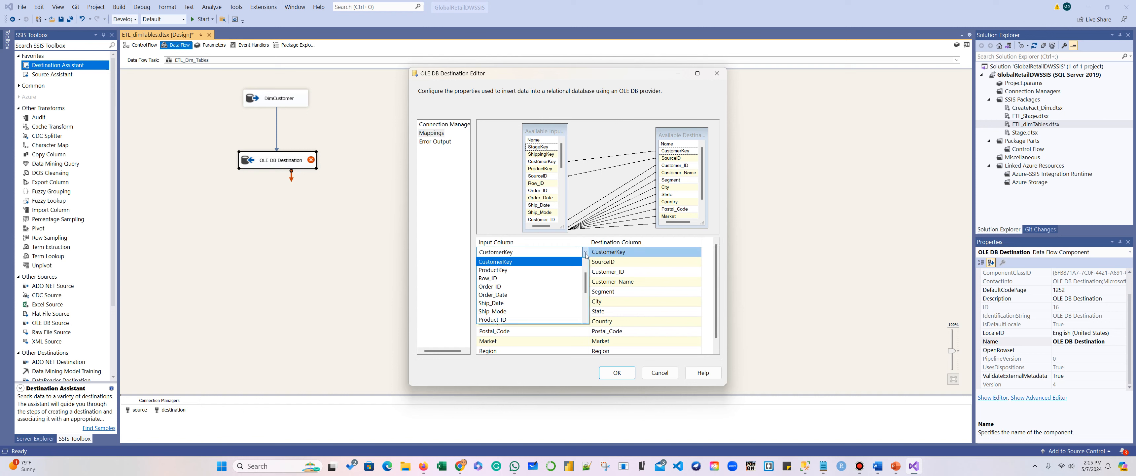
{"action": "scroll", "coordinate": [562, 269], "scroll_direction": "up", "scroll_amount": 3}
{"action": "left_click", "coordinate": [543, 262]}
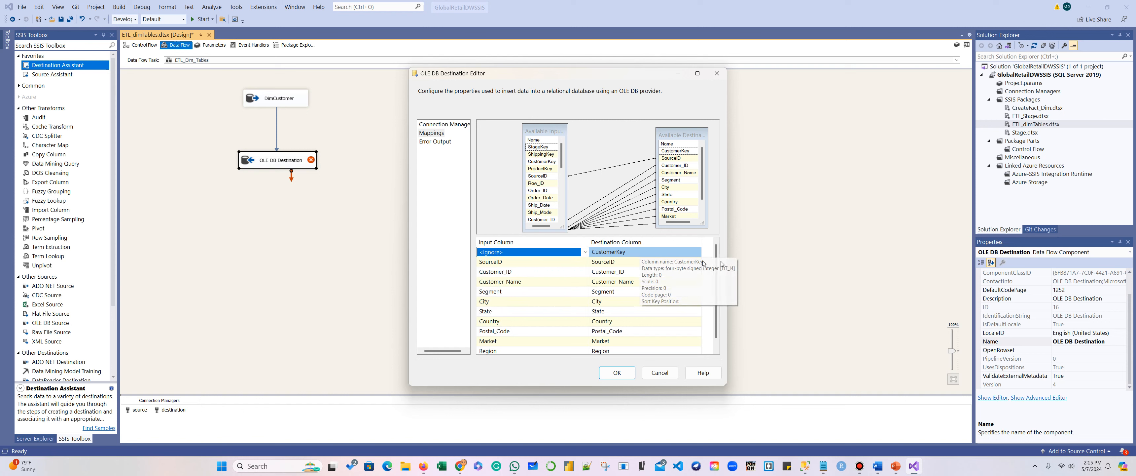
{"action": "left_click_drag", "start_coordinate": [717, 259], "coordinate": [718, 276]}
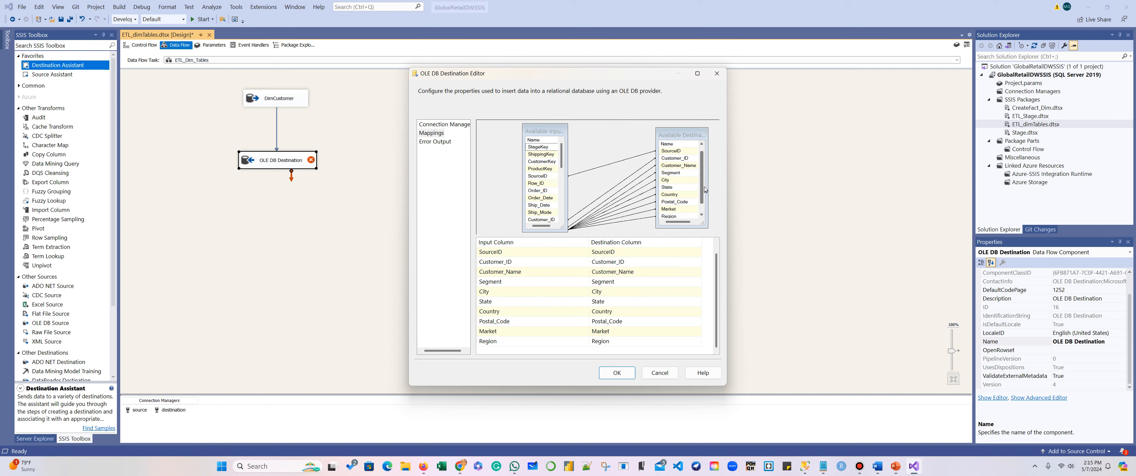
{"action": "left_click_drag", "start_coordinate": [562, 161], "coordinate": [560, 181]}
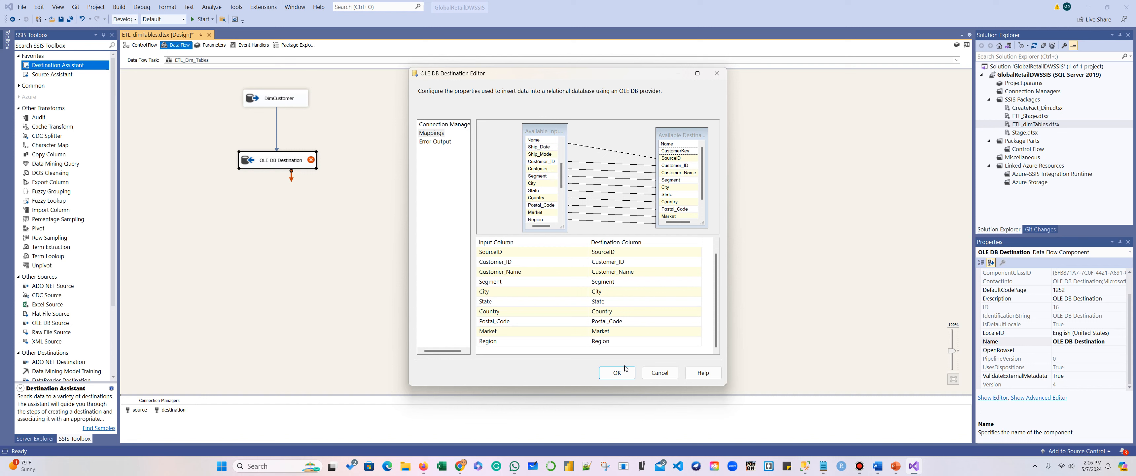
{"action": "left_click_drag", "start_coordinate": [717, 305], "coordinate": [717, 296]}
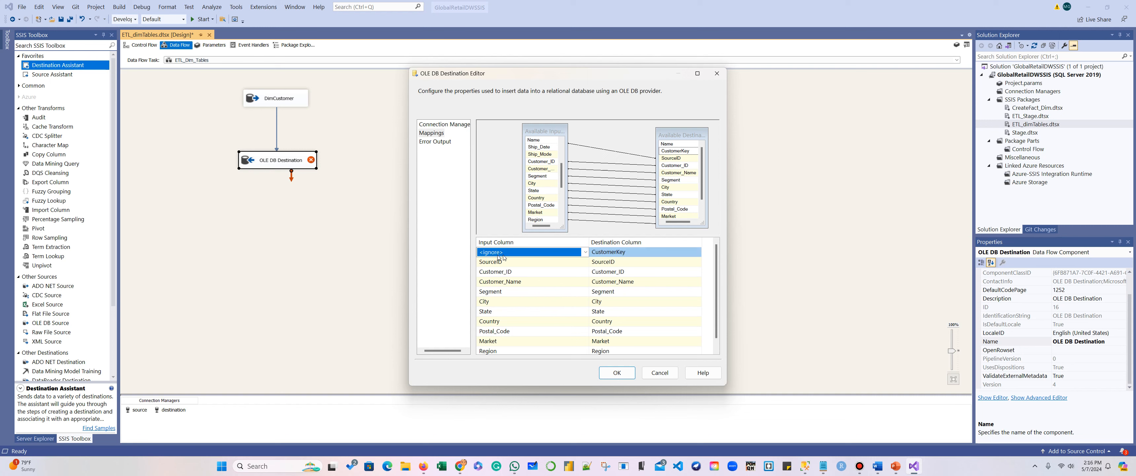
Accept the destination mappings, execute the ETL_Dim_Tables data flow task, and stop debugging when it completes
{"action": "left_click", "coordinate": [617, 372]}
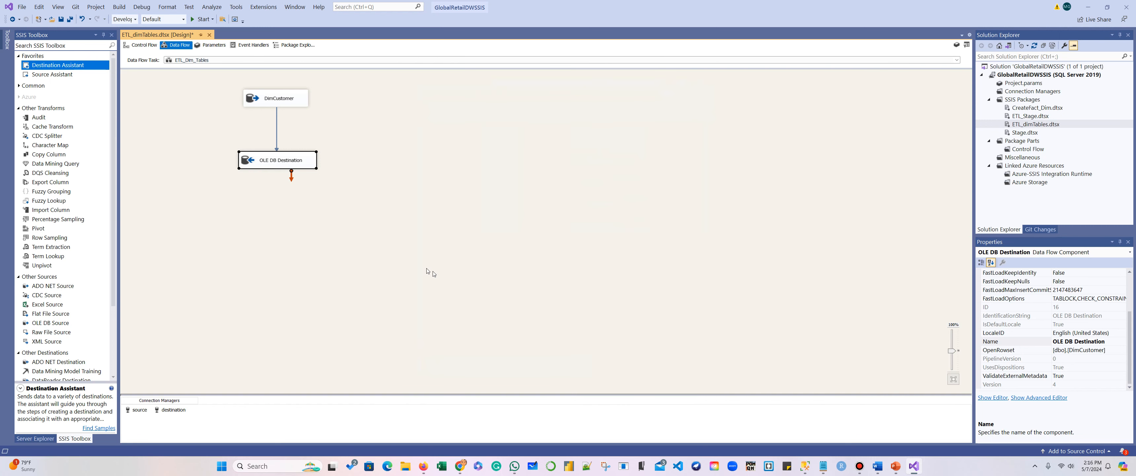
{"action": "right_click", "coordinate": [357, 162]}
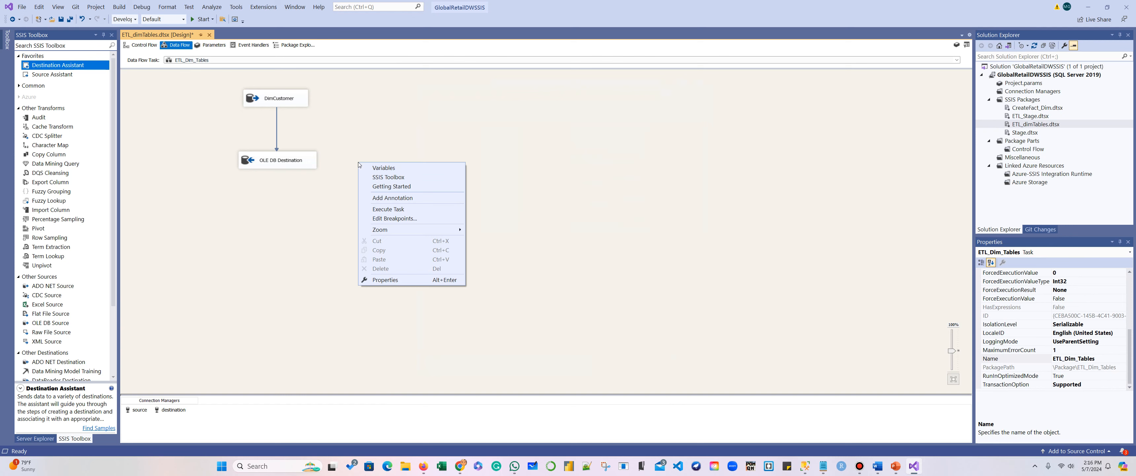
{"action": "left_click", "coordinate": [397, 209]}
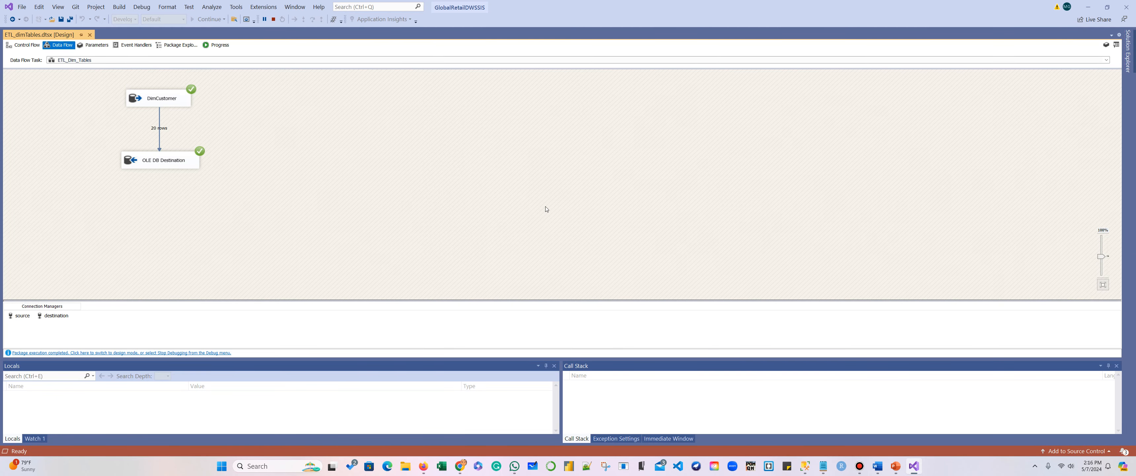
{"action": "left_click", "coordinate": [273, 20]}
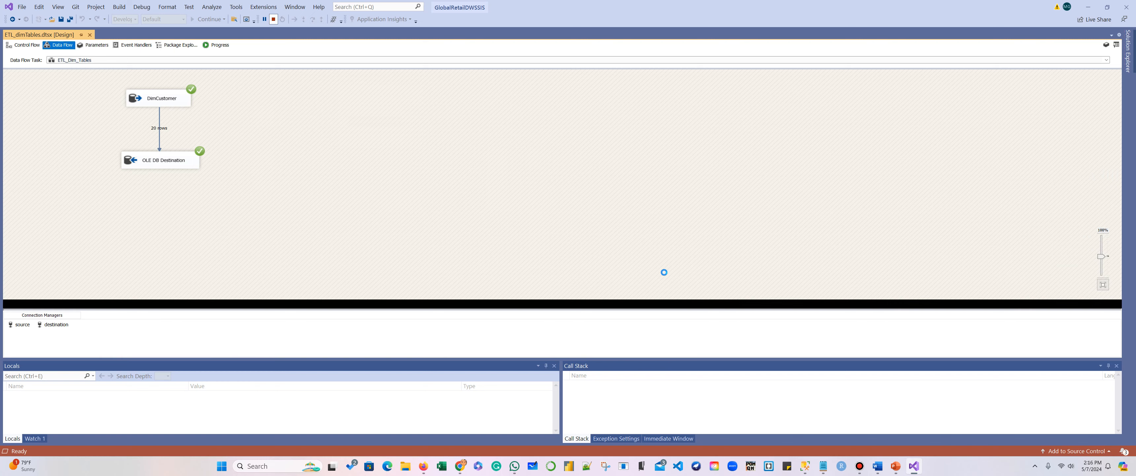
Switch to SQL Server Management Studio and view the top 1000 rows of dbo.DimCustomer in GlobalRetailDW, then return to Visual Studio
{"action": "left_click", "coordinate": [804, 465]}
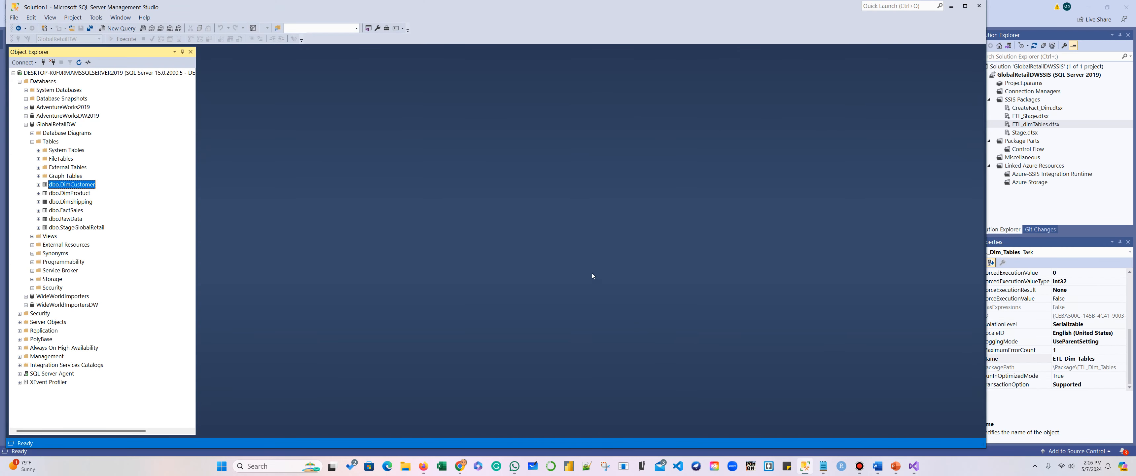
{"action": "left_click", "coordinate": [26, 125]}
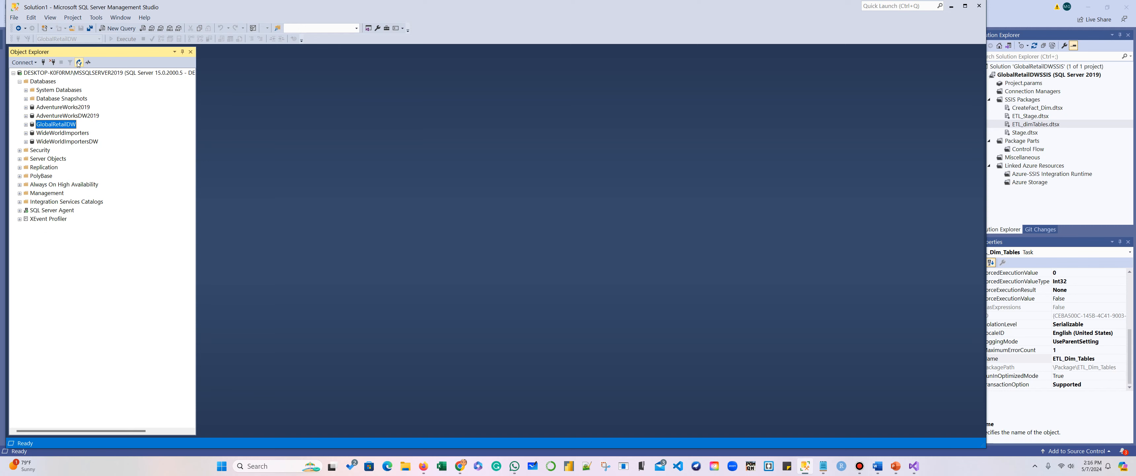
{"action": "left_click", "coordinate": [25, 124]}
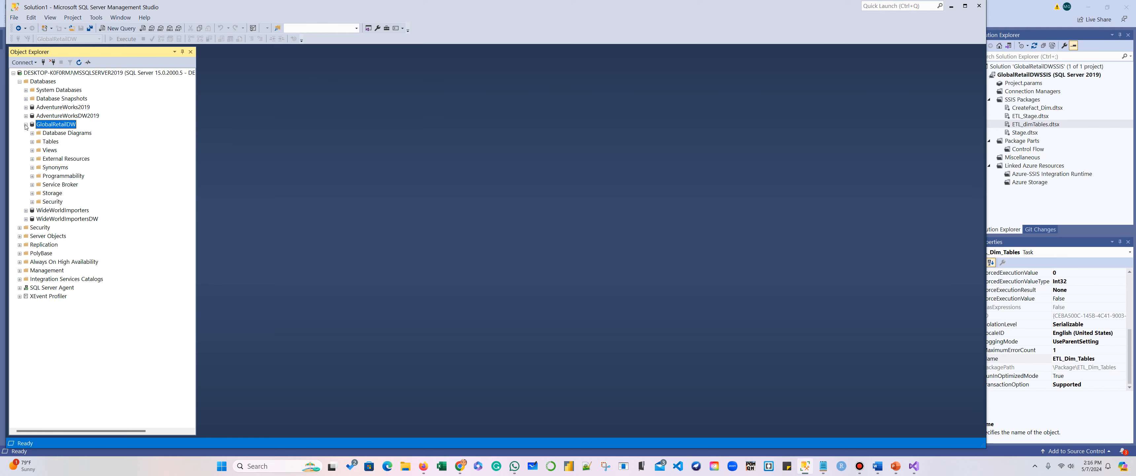
{"action": "left_click", "coordinate": [32, 142]}
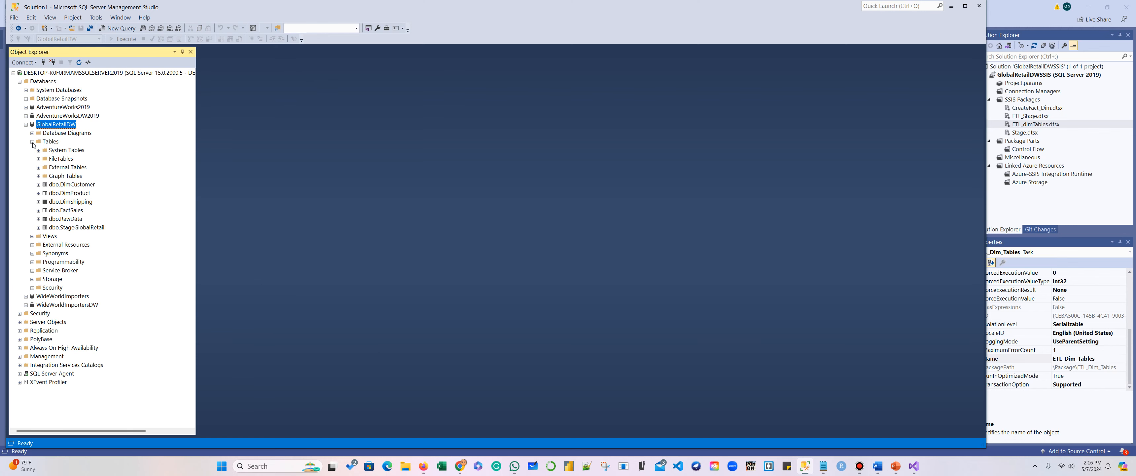
{"action": "right_click", "coordinate": [73, 184]}
{"action": "left_click", "coordinate": [102, 208]}
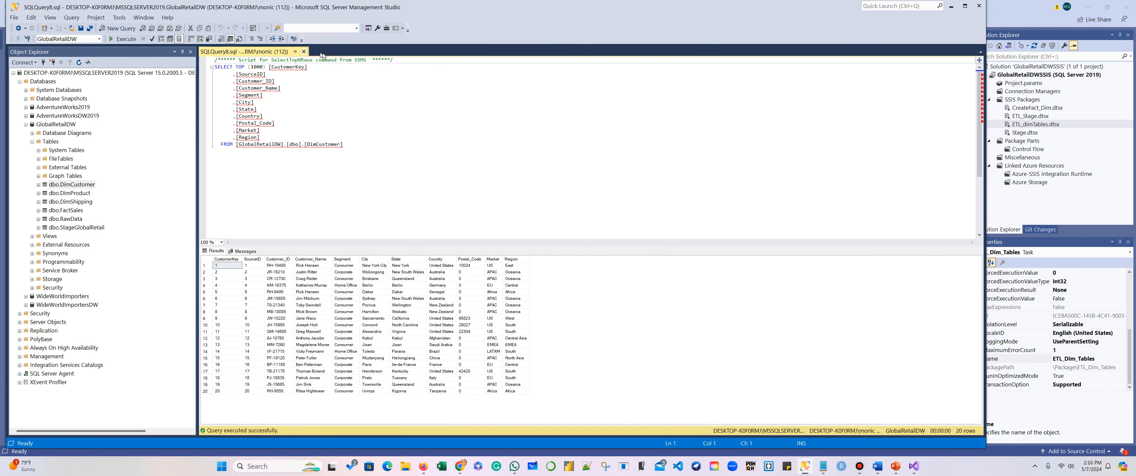
{"action": "left_click", "coordinate": [304, 51]}
{"action": "left_click", "coordinate": [952, 5]}
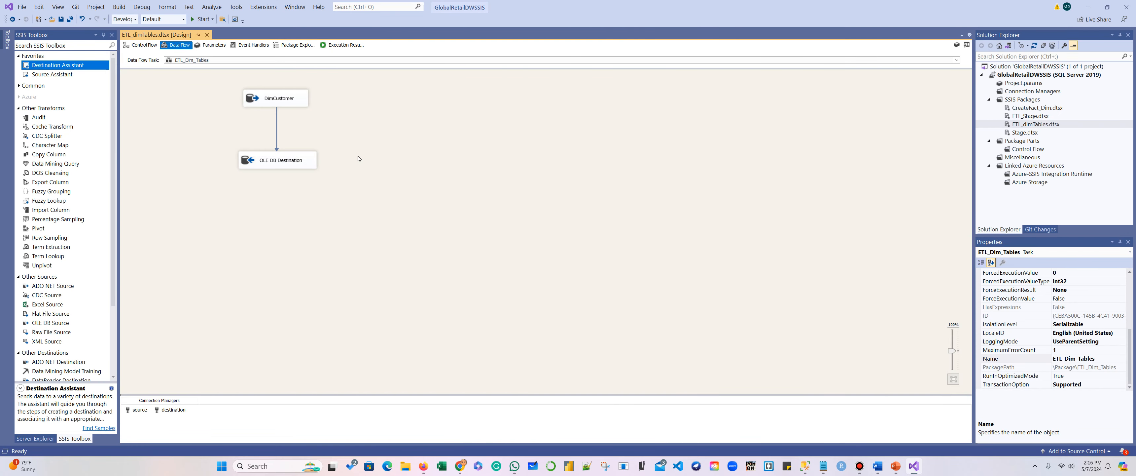
Add a second Data Flow Task to the package's control flow and name it DimProduct
{"action": "left_click", "coordinate": [141, 44]}
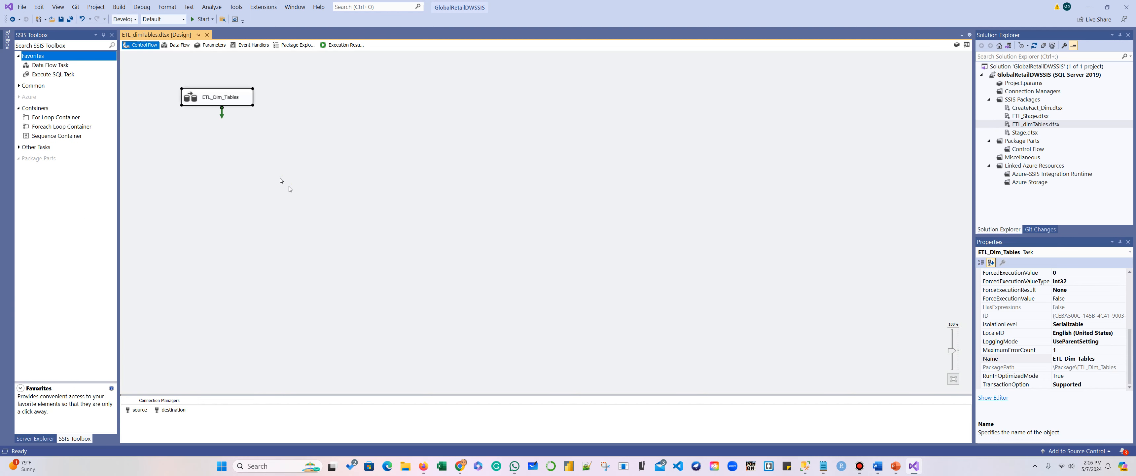
{"action": "left_click_drag", "start_coordinate": [48, 64], "coordinate": [304, 108]}
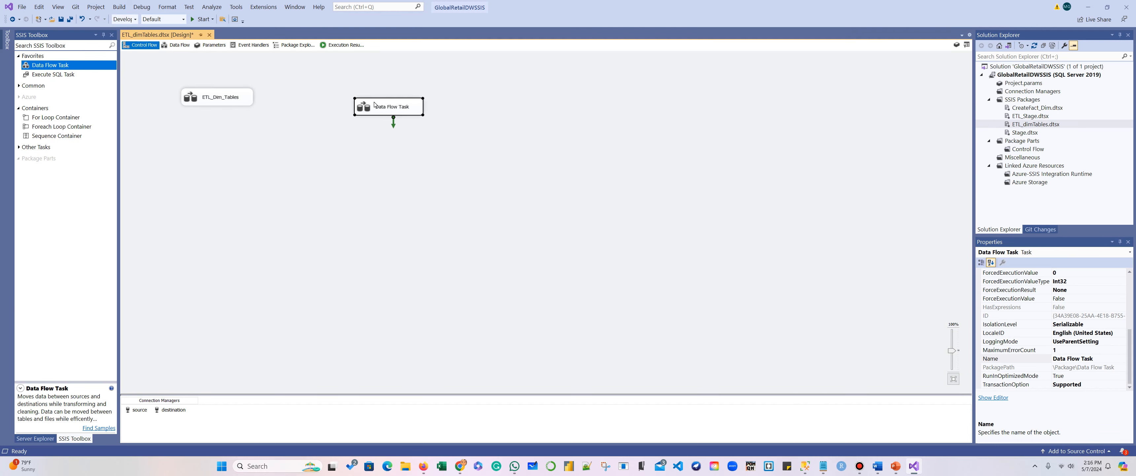
{"action": "left_click", "coordinate": [803, 469]}
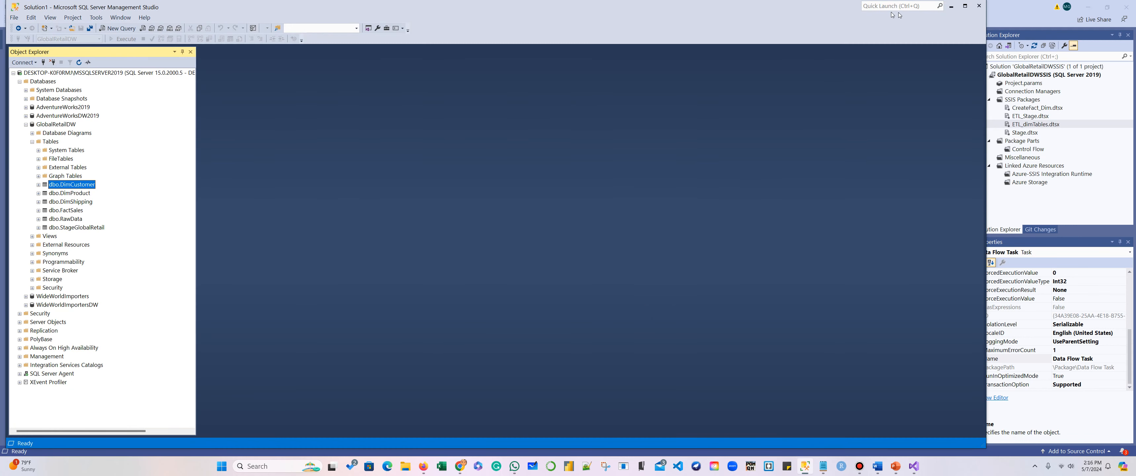
{"action": "left_click", "coordinate": [952, 6]}
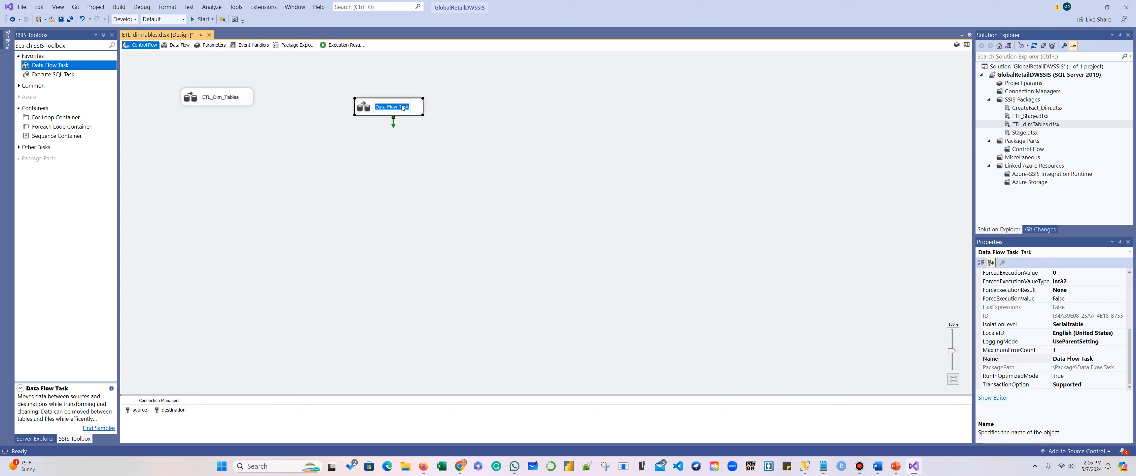
{"action": "type", "text": "DimPr"}
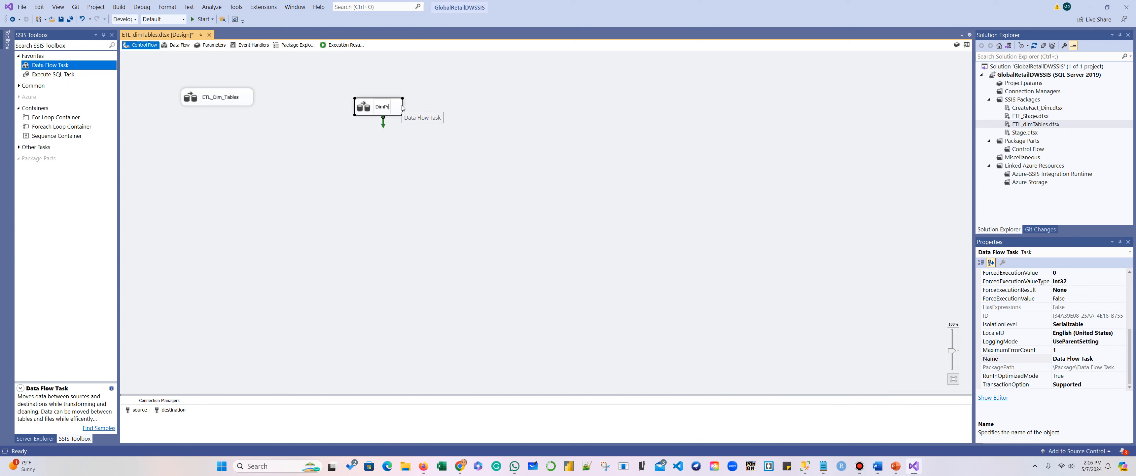
{"action": "type", "text": "odcut"}
{"action": "key", "text": "BackSpace"}
{"action": "key", "text": "BackSpace"}
{"action": "key", "text": "BackSpace"}
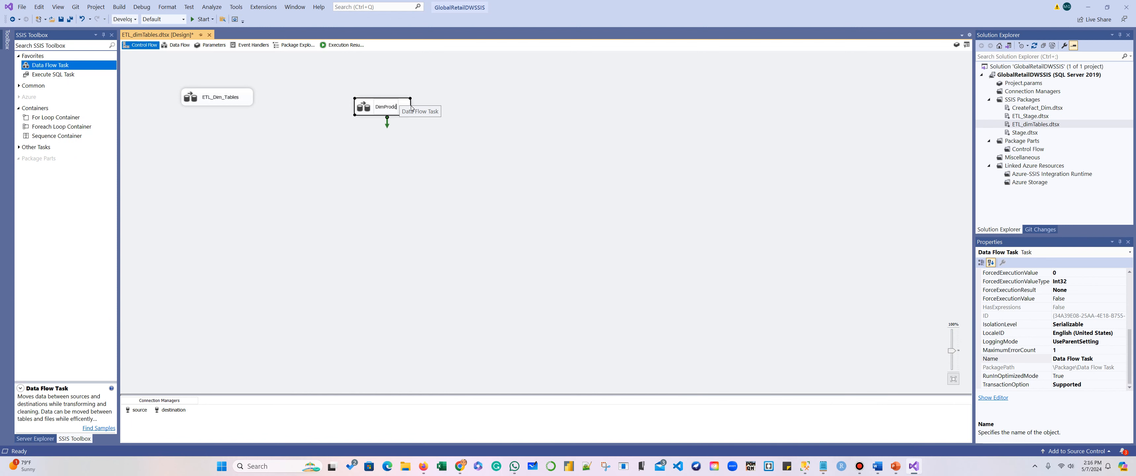
{"action": "type", "text": "uct"}
In the DimProduct data flow, add a SQL Server source with a new connection using the SQL Server Native Client 11.0 provider
{"action": "double_click", "coordinate": [410, 108]}
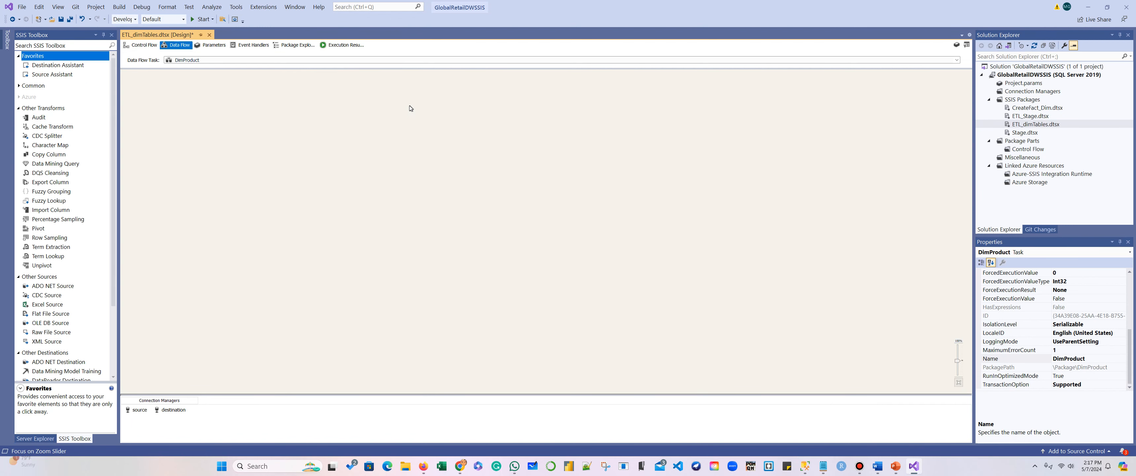
{"action": "left_click_drag", "start_coordinate": [46, 76], "coordinate": [203, 105]}
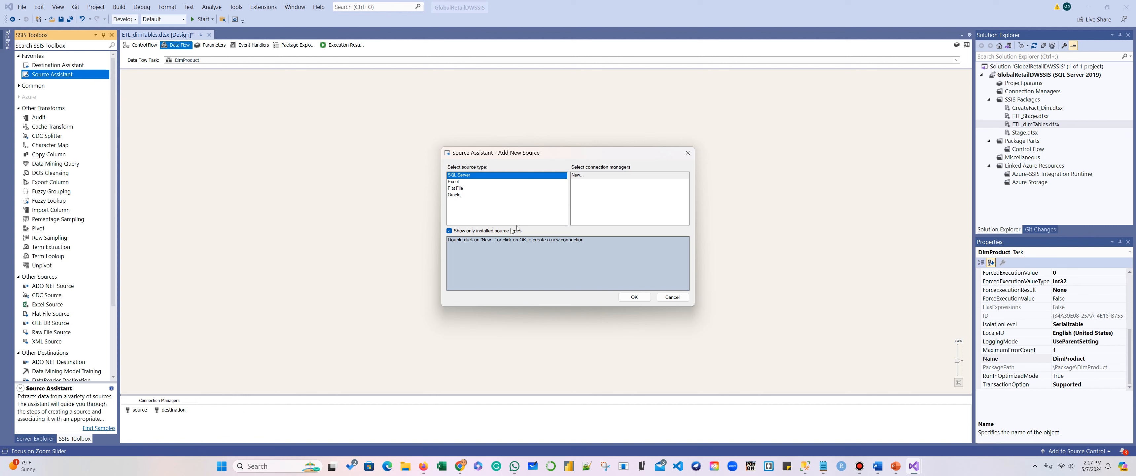
{"action": "left_click", "coordinate": [669, 298]}
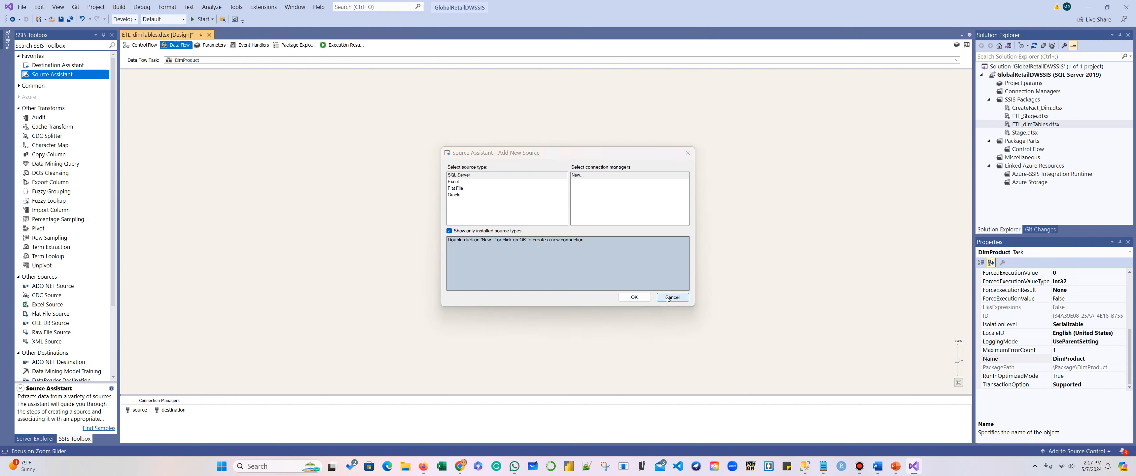
{"action": "left_click_drag", "start_coordinate": [48, 76], "coordinate": [186, 109]}
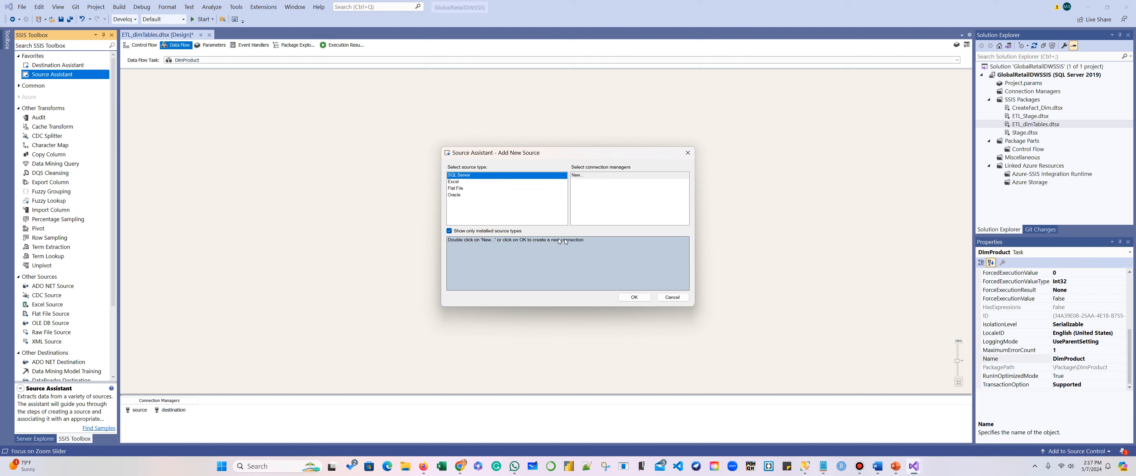
{"action": "left_click", "coordinate": [634, 295]}
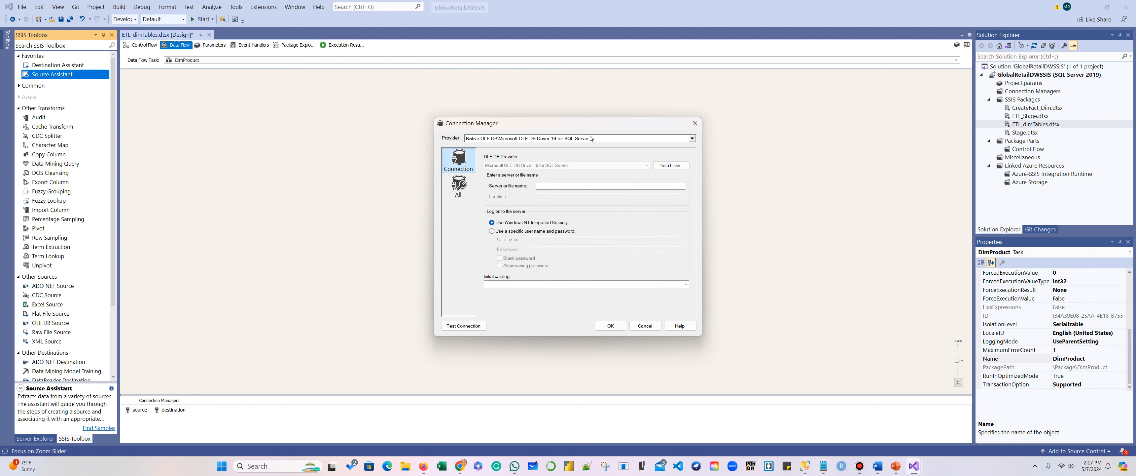
{"action": "left_click", "coordinate": [591, 138]}
{"action": "scroll", "coordinate": [587, 173], "scroll_direction": "down", "scroll_amount": 1}
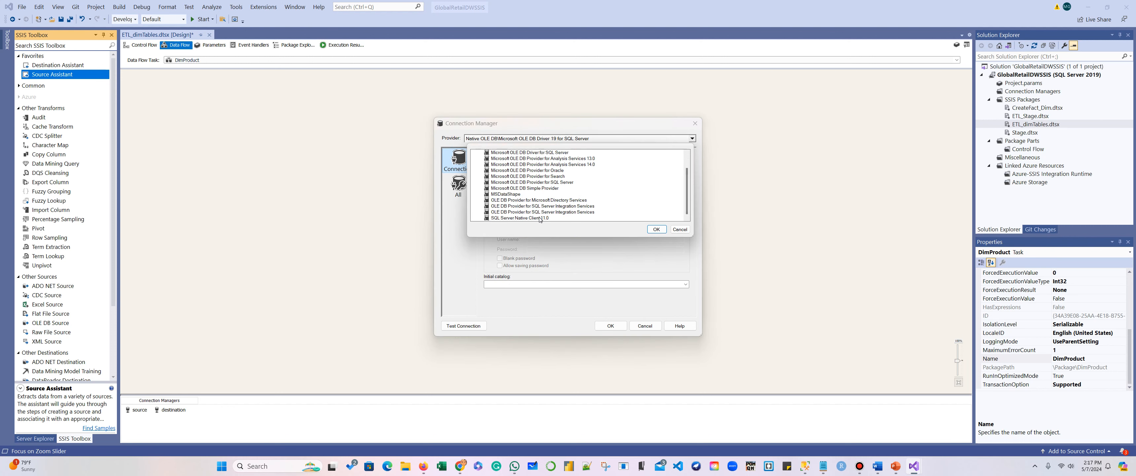
{"action": "left_click", "coordinate": [560, 217]}
{"action": "left_click", "coordinate": [657, 229]}
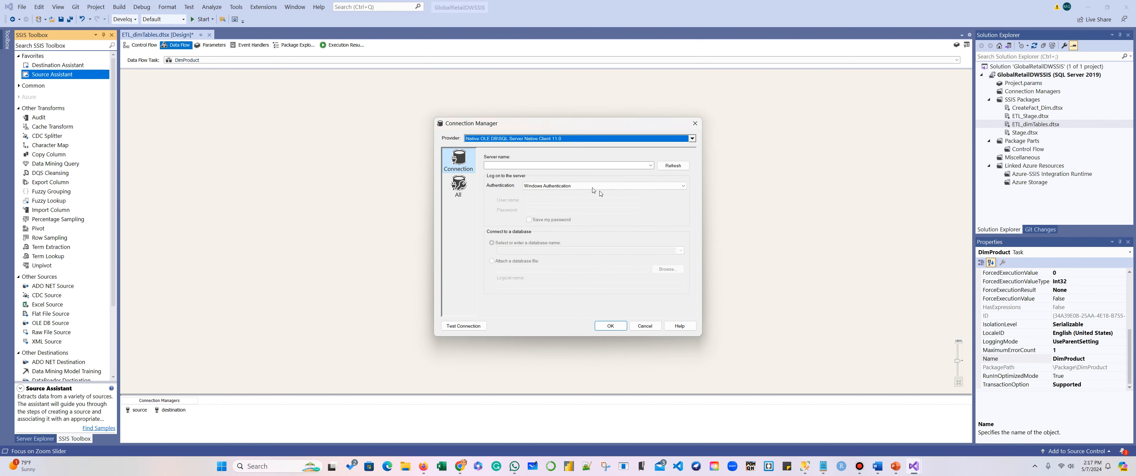
Point the new source connection to server DESKTOP-K0F0RMJ\MSSQLSERVER2019 and the GlobalRetailDW database
{"action": "left_click", "coordinate": [577, 165]}
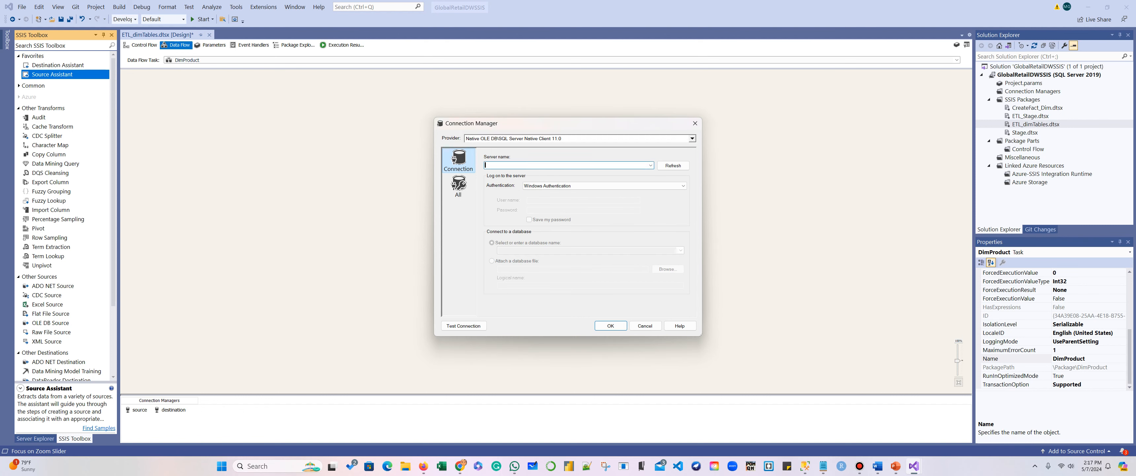
{"action": "type", "text": "DESKTOP-K0F0RMJ\\MSSQLSERVER2019"}
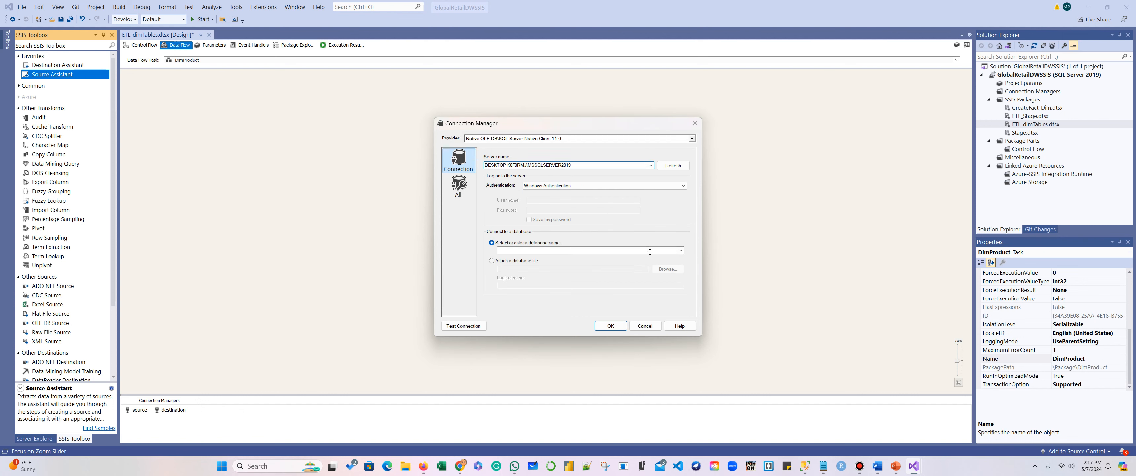
{"action": "left_click", "coordinate": [681, 250]}
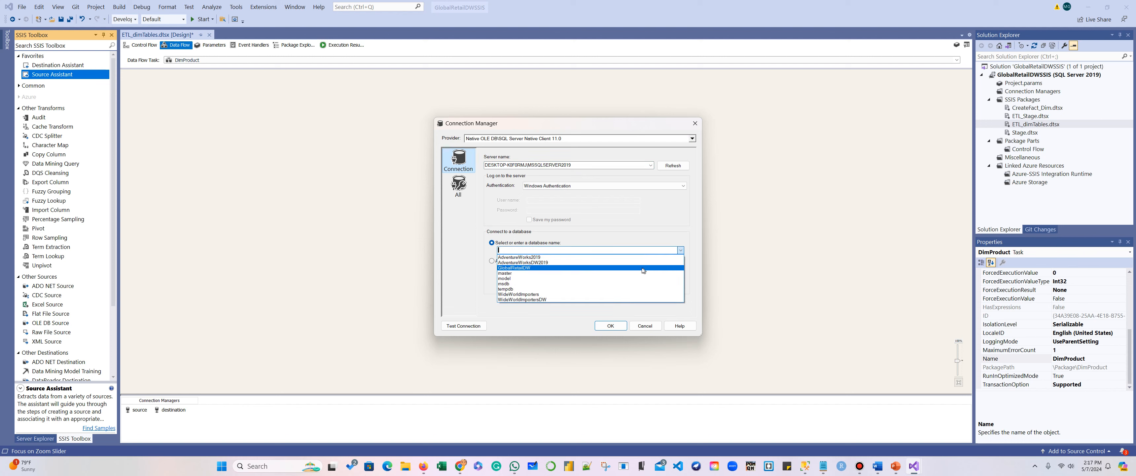
{"action": "left_click", "coordinate": [559, 267]}
{"action": "left_click", "coordinate": [610, 325]}
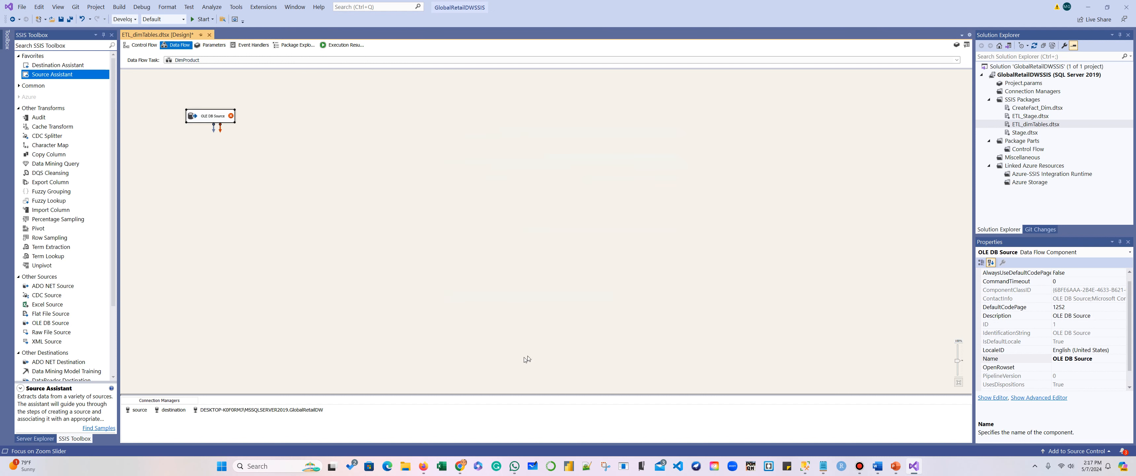
Rename the newly created GlobalRetailDW connection manager as source2
{"action": "left_click", "coordinate": [256, 410]}
{"action": "right_click", "coordinate": [257, 410]}
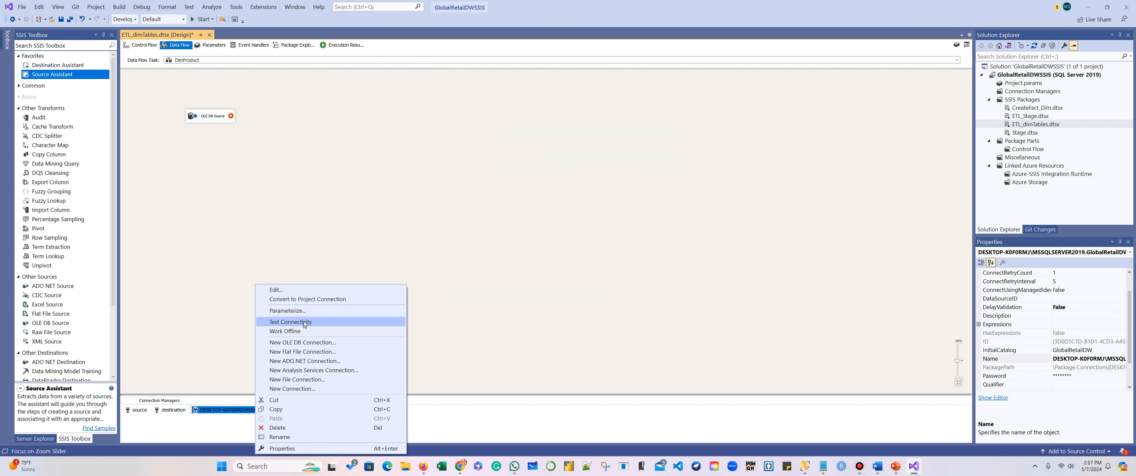
{"action": "left_click", "coordinate": [305, 436]}
{"action": "type", "text": "s"}
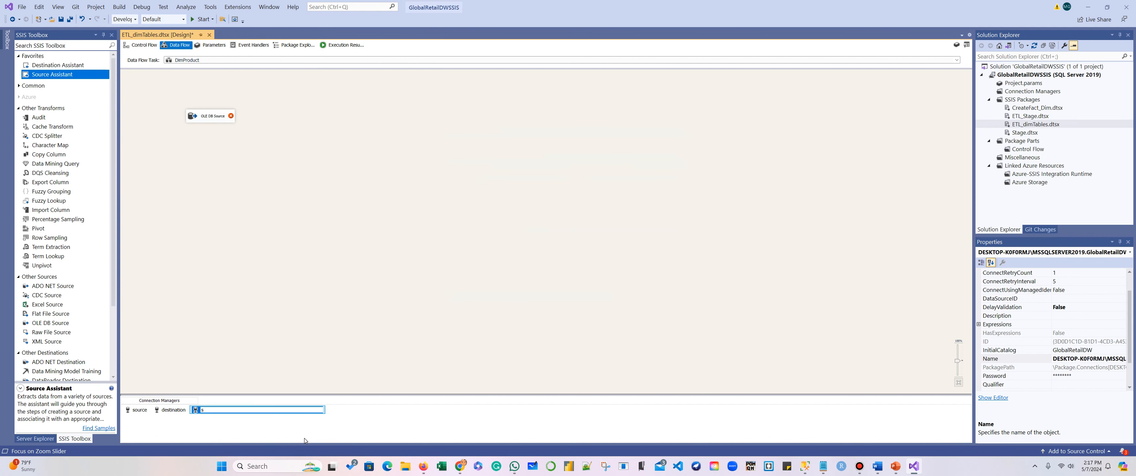
{"action": "type", "text": "ource2"}
{"action": "left_click", "coordinate": [244, 270]}
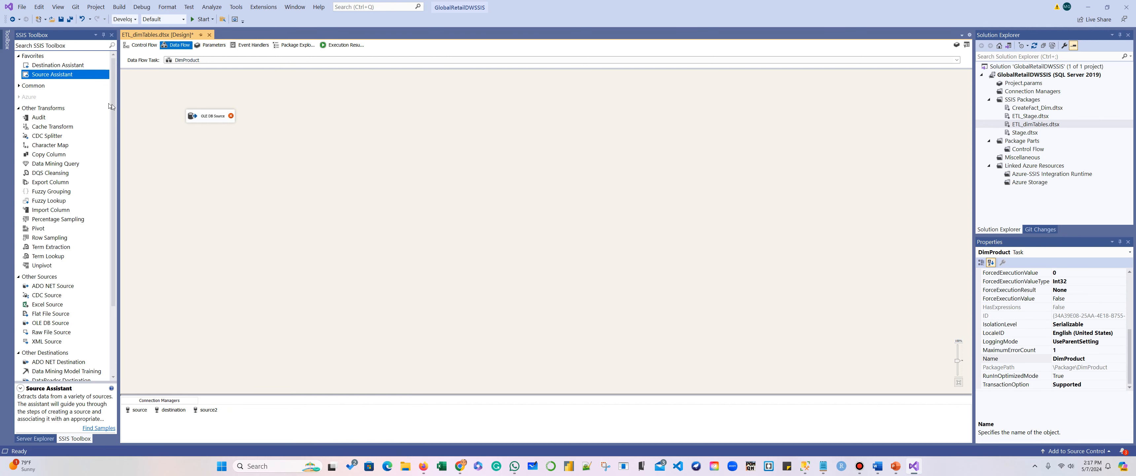
Add a SQL Server destination to the DimProduct data flow, with a new connection using the SQL Server Native Client 11.0 provider
{"action": "left_click_drag", "start_coordinate": [50, 69], "coordinate": [220, 148]}
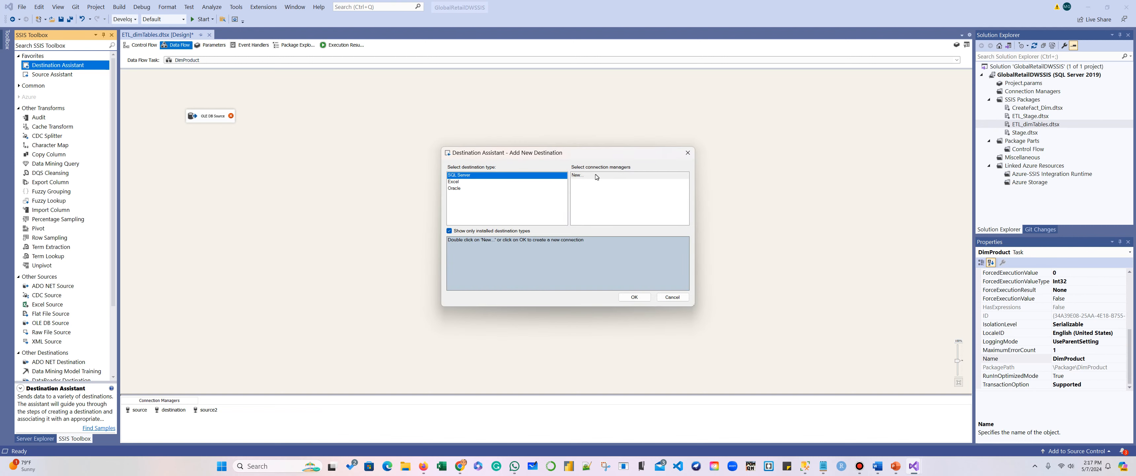
{"action": "left_click", "coordinate": [596, 177]}
{"action": "left_click", "coordinate": [636, 297]}
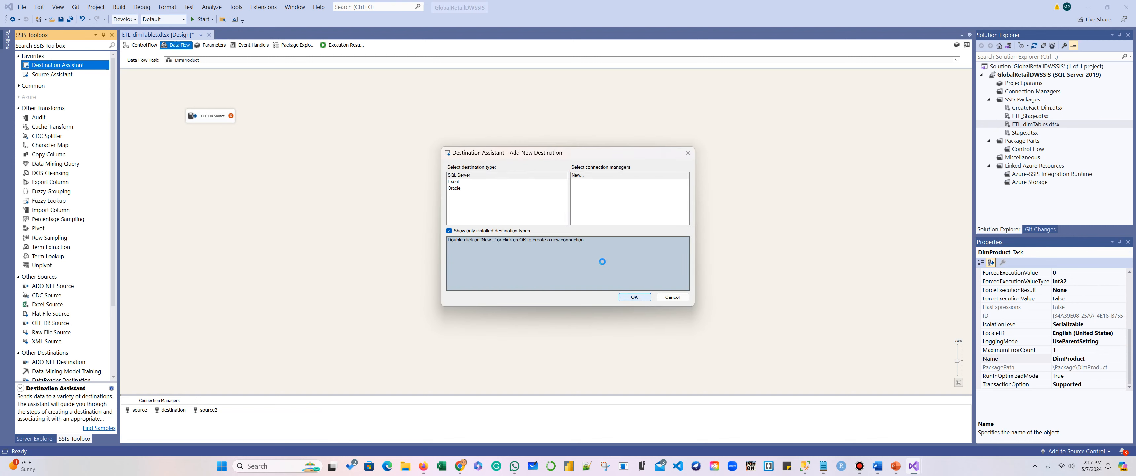
{"action": "left_click", "coordinate": [605, 139]}
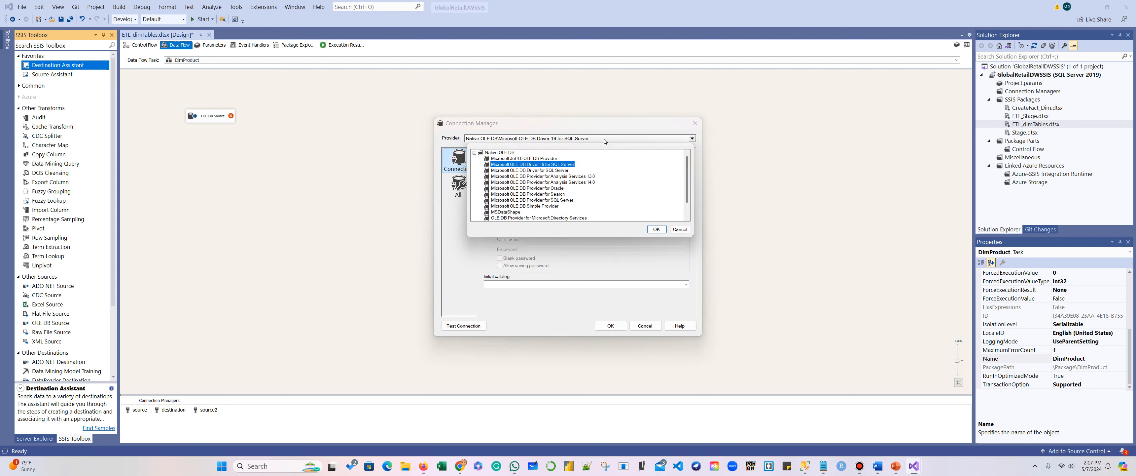
{"action": "scroll", "coordinate": [607, 159], "scroll_direction": "down", "scroll_amount": 3}
{"action": "left_click", "coordinate": [534, 218]}
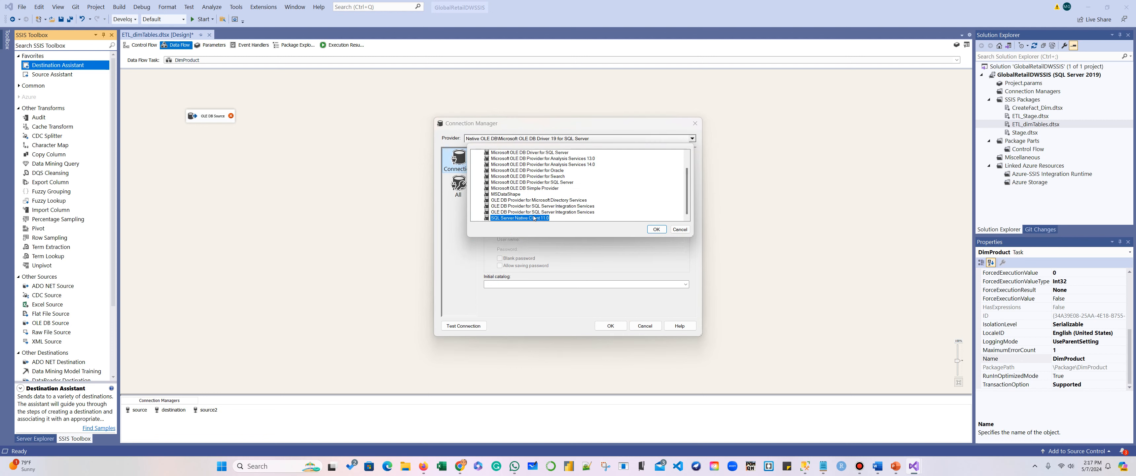
{"action": "left_click", "coordinate": [657, 229]}
Point the new destination connection to server DESKTOP-K0F0RMJ\MSSQLSERVER2019 and the GlobalRetailDW database
{"action": "left_click", "coordinate": [589, 164]}
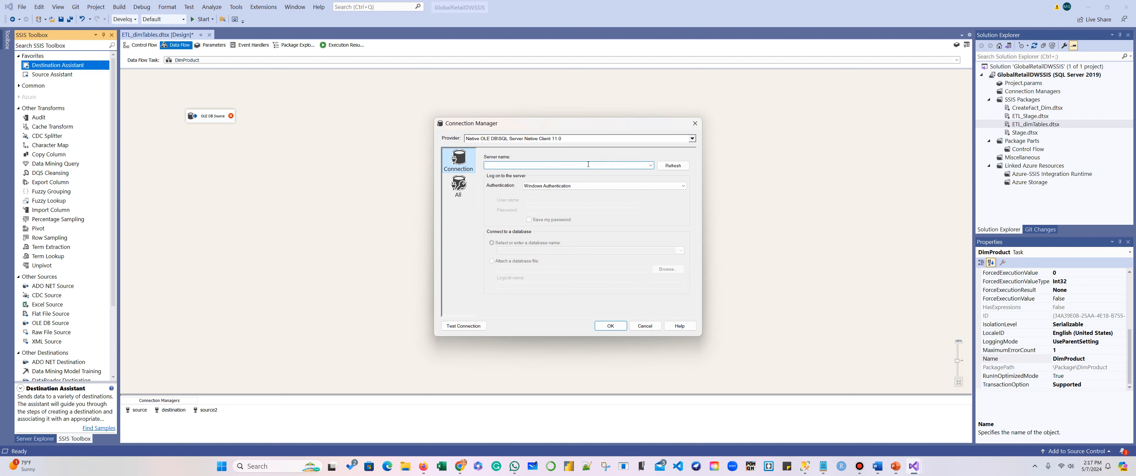
{"action": "type", "text": "DESKTOP-K0F0RMJ\\MSSQLSERVER2019"}
{"action": "left_click", "coordinate": [680, 251]}
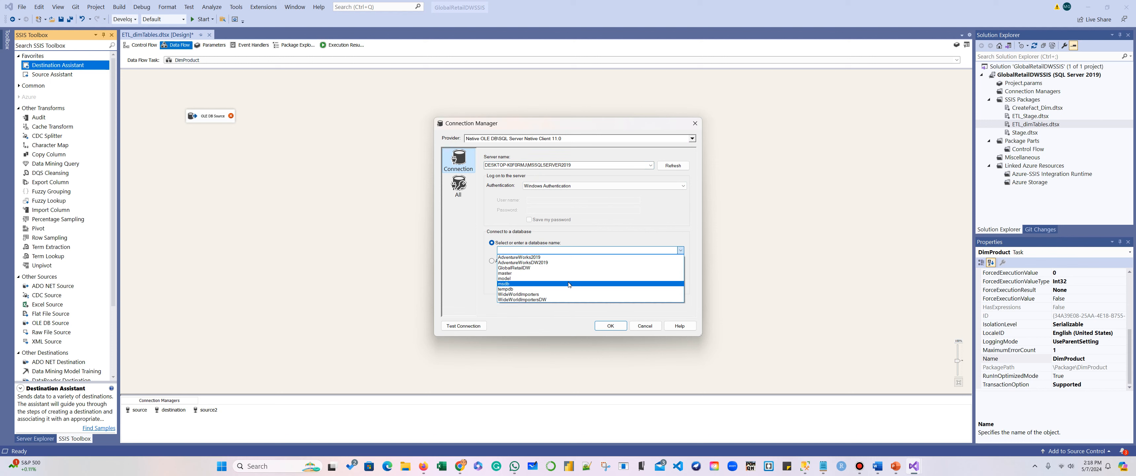
{"action": "left_click", "coordinate": [554, 267]}
{"action": "left_click", "coordinate": [611, 325]}
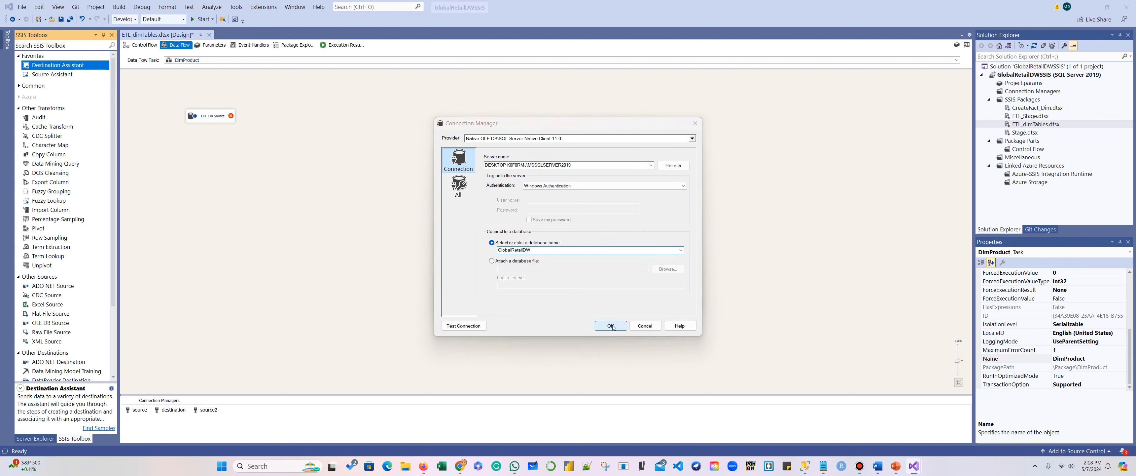
Arrange the OLE DB Source above the OLE DB Destination on the DimProduct data flow canvas
{"action": "left_click_drag", "start_coordinate": [216, 117], "coordinate": [282, 97]}
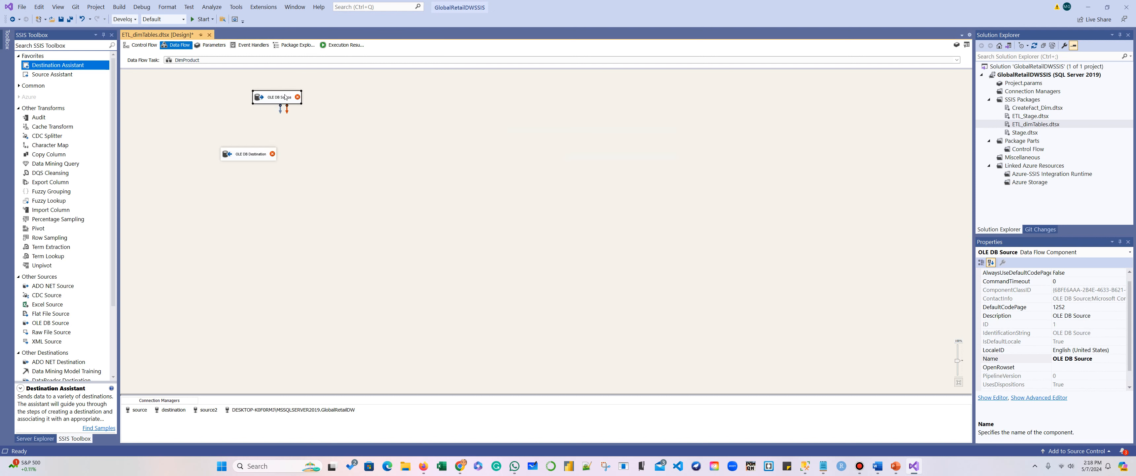
{"action": "scroll", "coordinate": [378, 148], "scroll_direction": "up", "scroll_amount": 3}
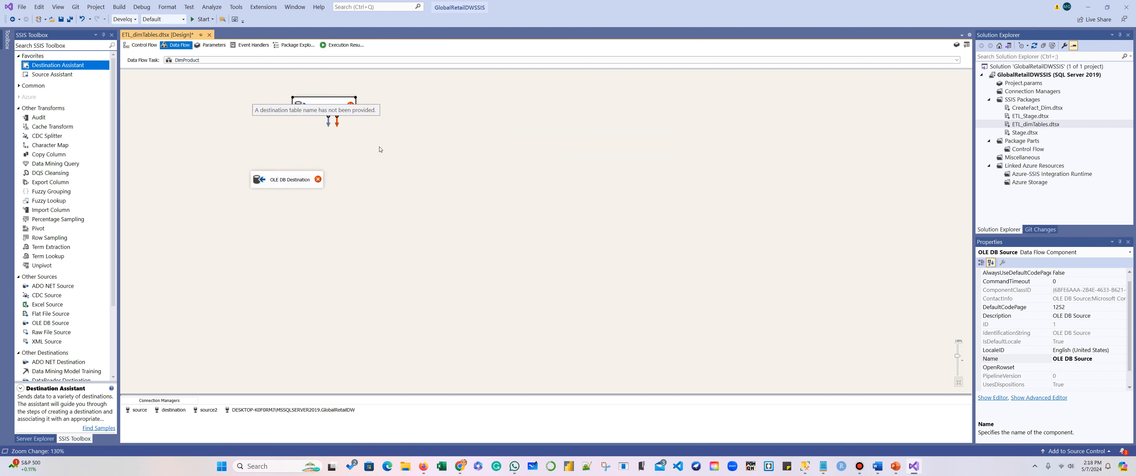
{"action": "left_click", "coordinate": [419, 166]}
{"action": "scroll", "coordinate": [442, 187], "scroll_direction": "up", "scroll_amount": 3}
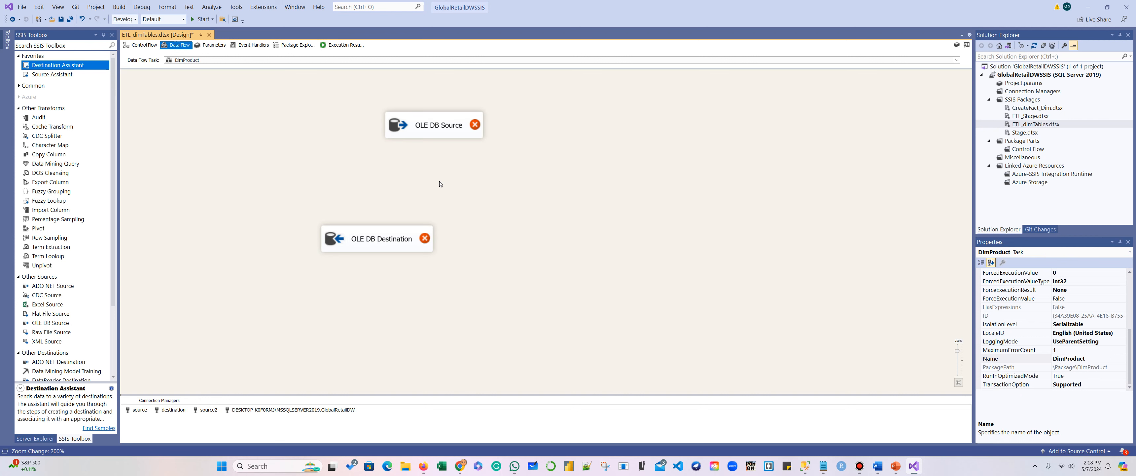
{"action": "left_click_drag", "start_coordinate": [413, 116], "coordinate": [306, 110]}
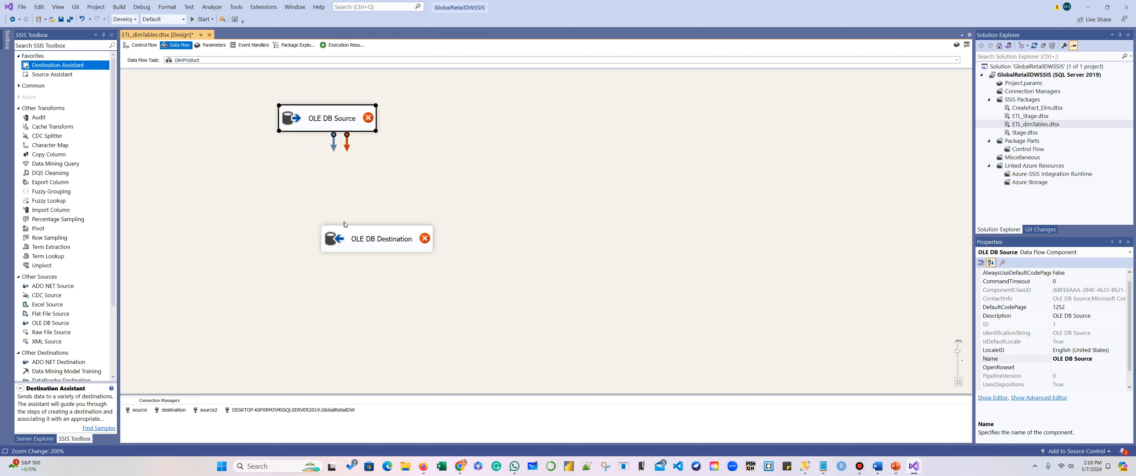
{"action": "left_click_drag", "start_coordinate": [363, 233], "coordinate": [309, 228]}
Rename the OLE DB Source in the DimProduct data flow as Stage
{"action": "left_click", "coordinate": [330, 119]}
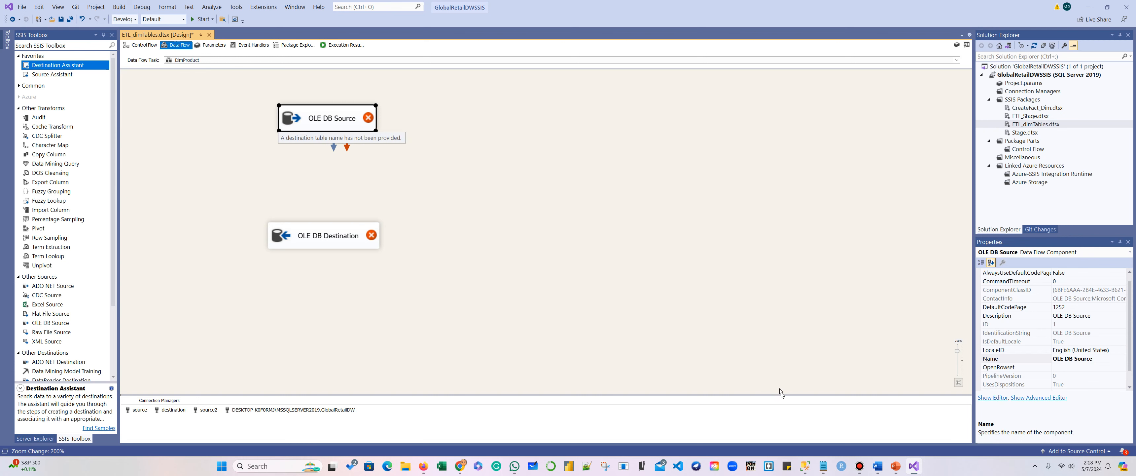
{"action": "left_click", "coordinate": [805, 466]}
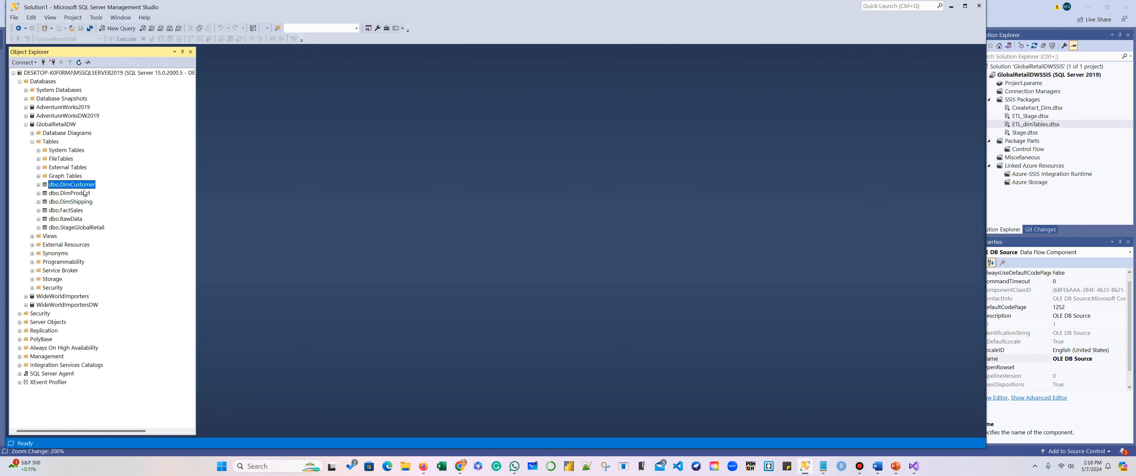
{"action": "left_click", "coordinate": [951, 6]}
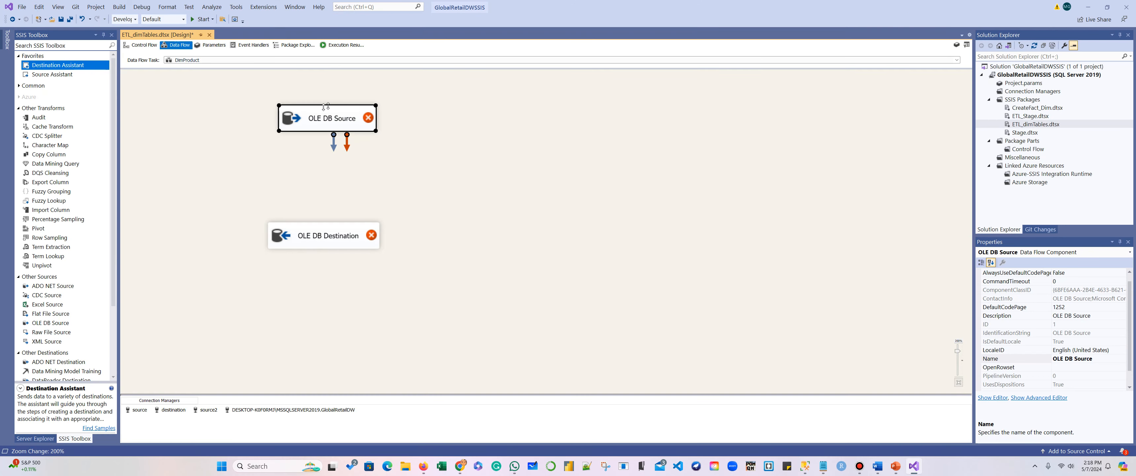
{"action": "left_click", "coordinate": [327, 122]}
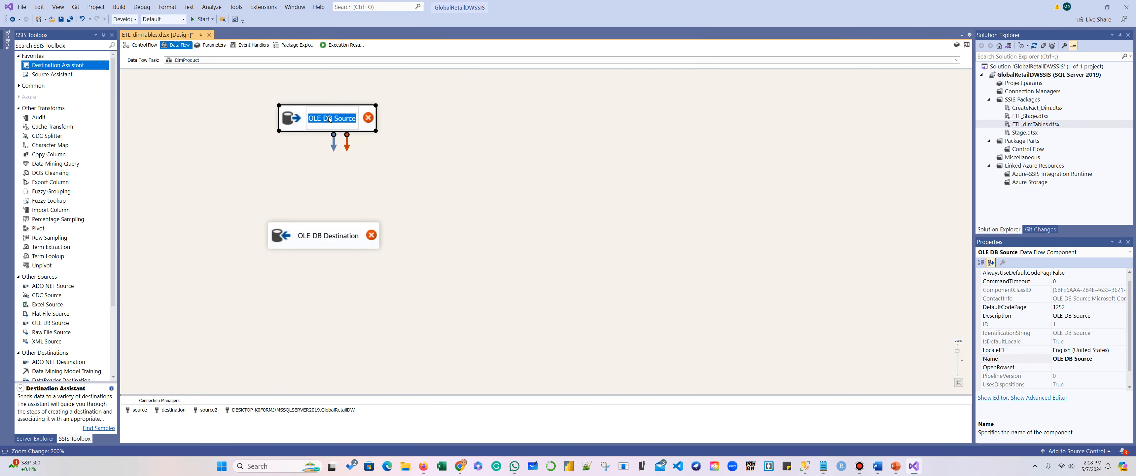
{"action": "type", "text": "Satge"}
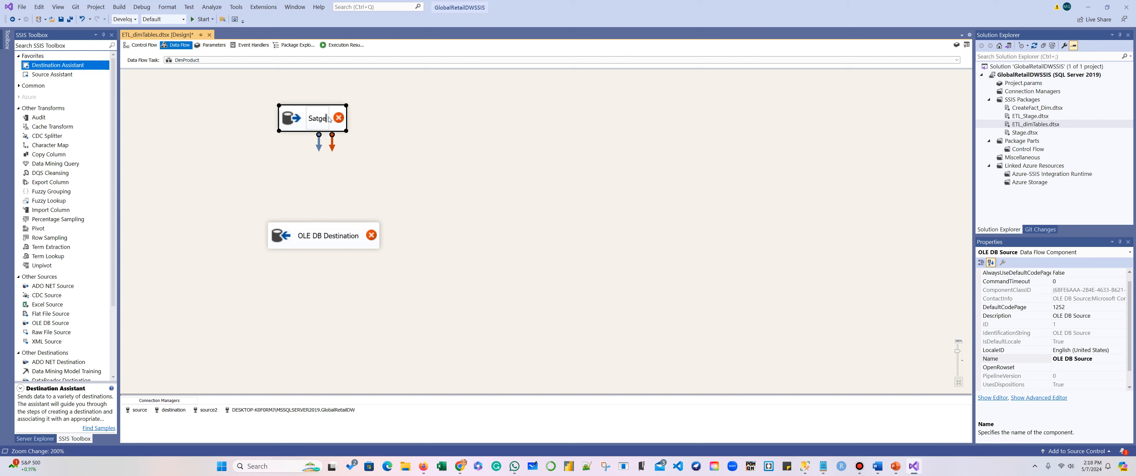
{"action": "key", "text": "BackSpace"}
{"action": "key", "text": "BackSpace"}
{"action": "key", "text": "BackSpace"}
{"action": "key", "text": "BackSpace"}
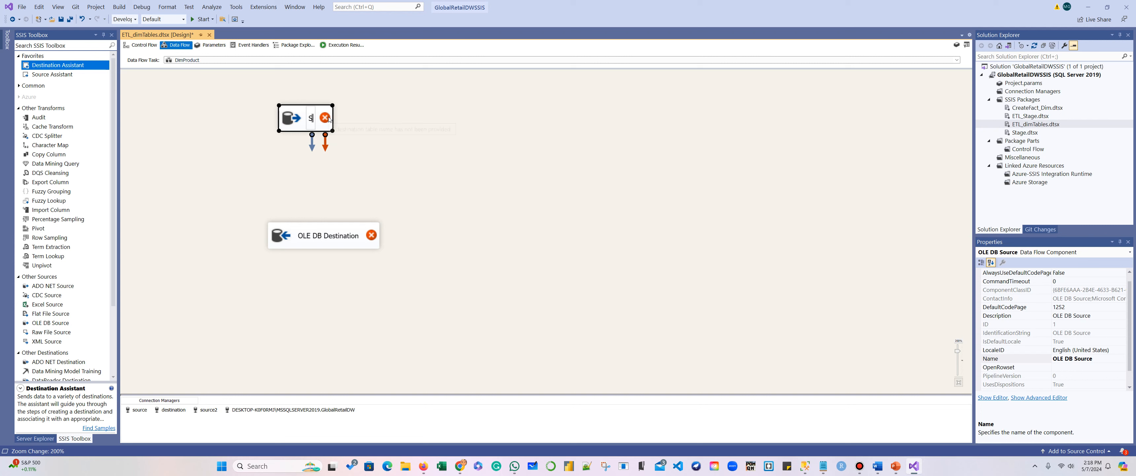
{"action": "type", "text": "tage"}
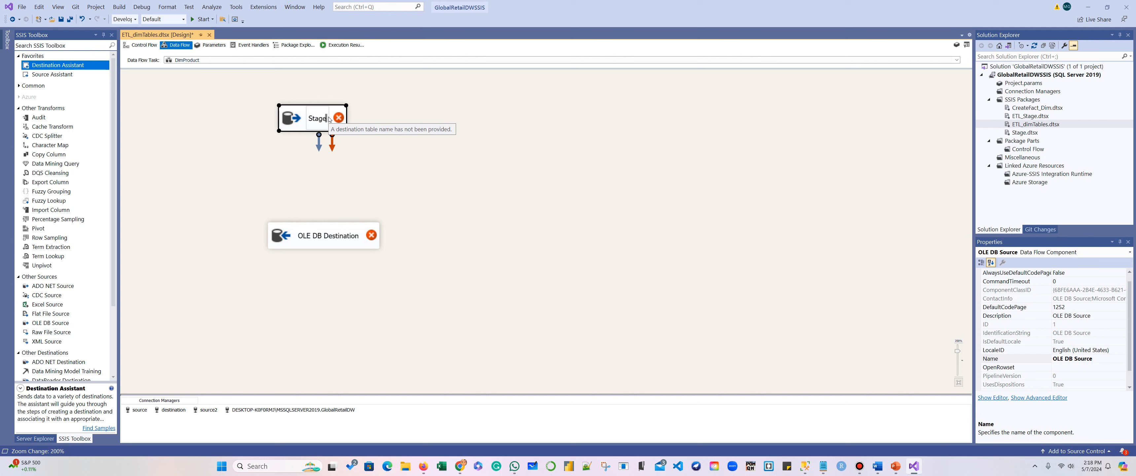
Rename the OLE DB Destination as DimProduct
{"action": "left_click", "coordinate": [348, 238]}
{"action": "left_click", "coordinate": [347, 238]}
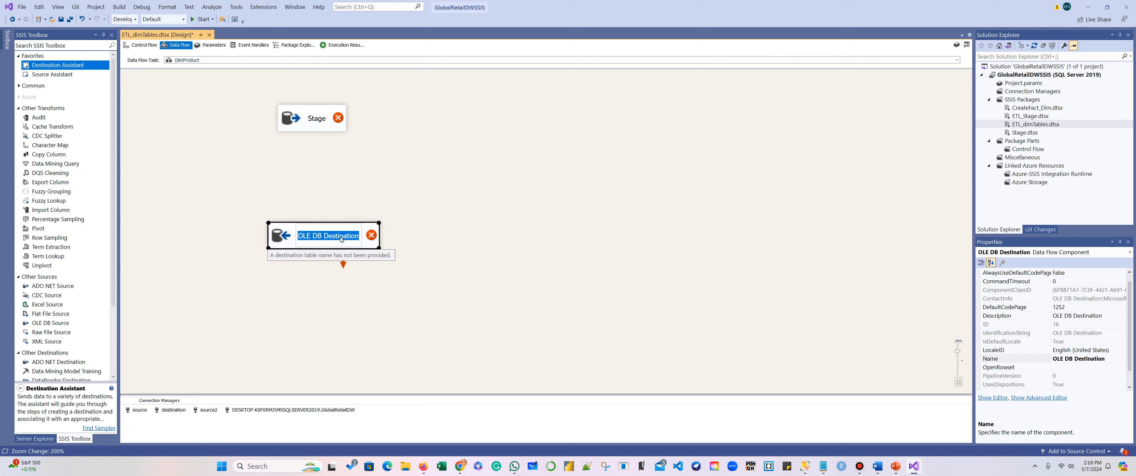
{"action": "type", "text": "DimP"}
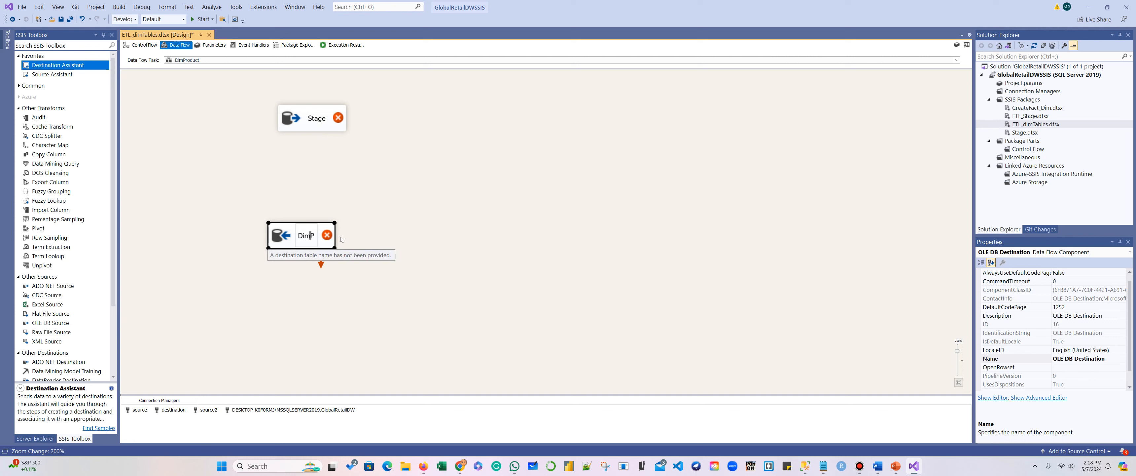
{"action": "type", "text": "roduct"}
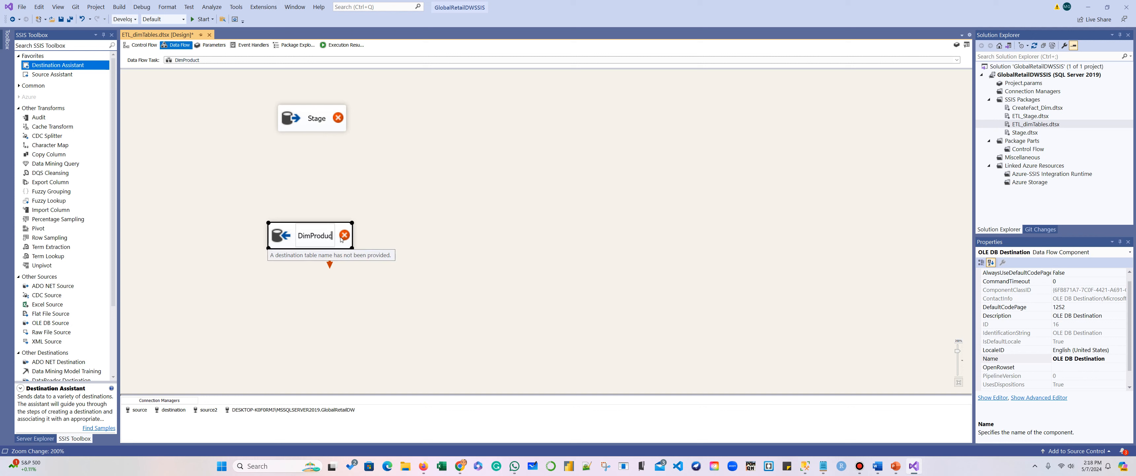
Configure the Stage source to read all columns of the [dbo].[StageGlobalRetail] table through the source2 connection
{"action": "double_click", "coordinate": [323, 127]}
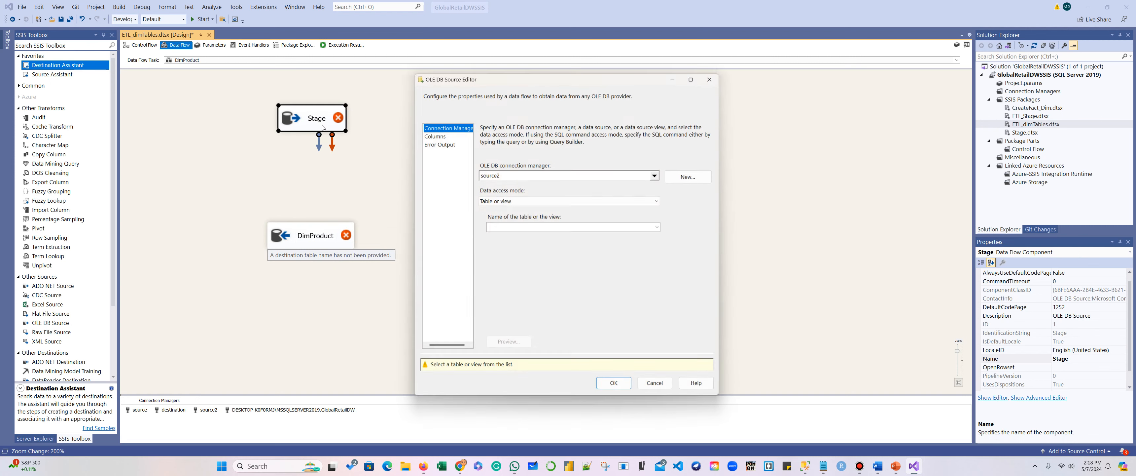
{"action": "left_click", "coordinate": [662, 227]}
{"action": "left_click", "coordinate": [587, 278]}
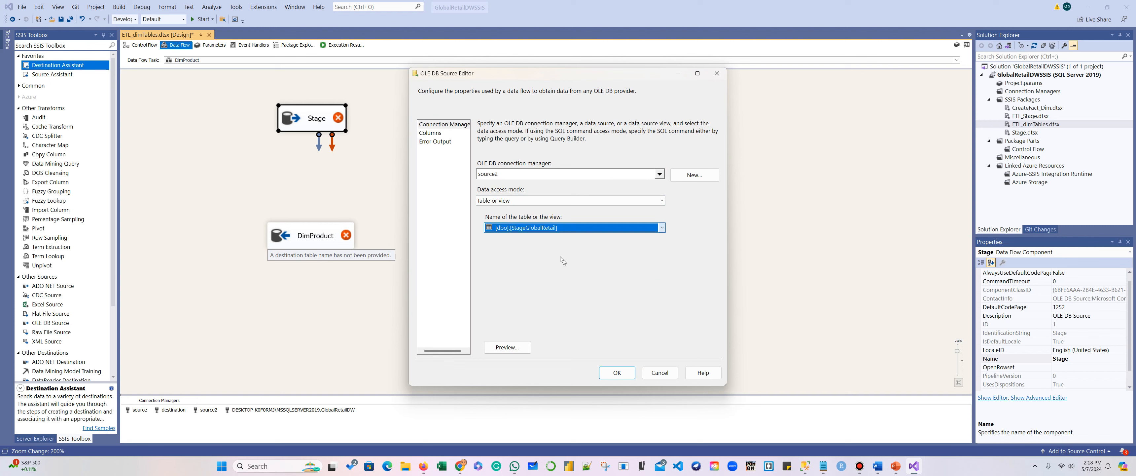
{"action": "left_click", "coordinate": [441, 132]}
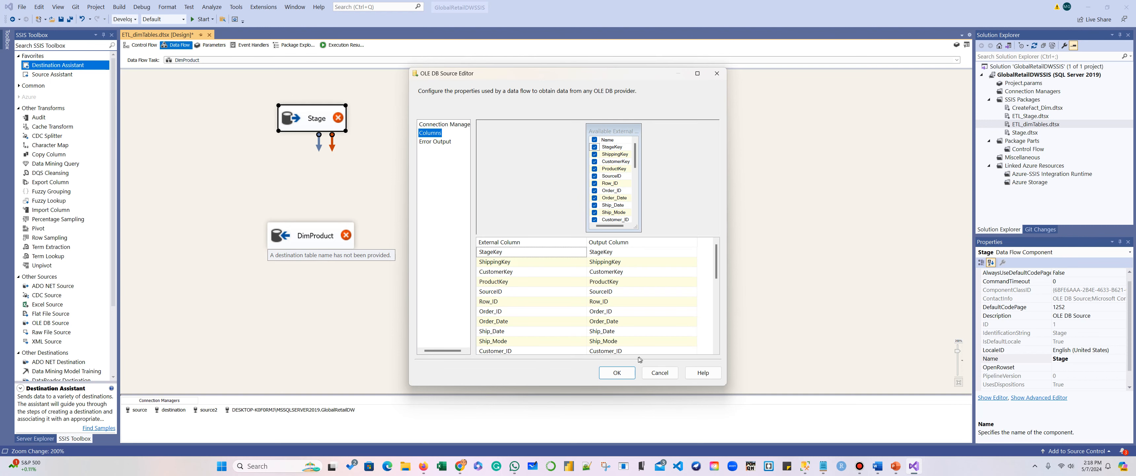
{"action": "left_click", "coordinate": [617, 373]}
Connect the Stage source to the DimProduct destination and set [dbo].[DimProduct] as its target table
{"action": "left_click_drag", "start_coordinate": [319, 142], "coordinate": [310, 231]}
{"action": "double_click", "coordinate": [309, 233]}
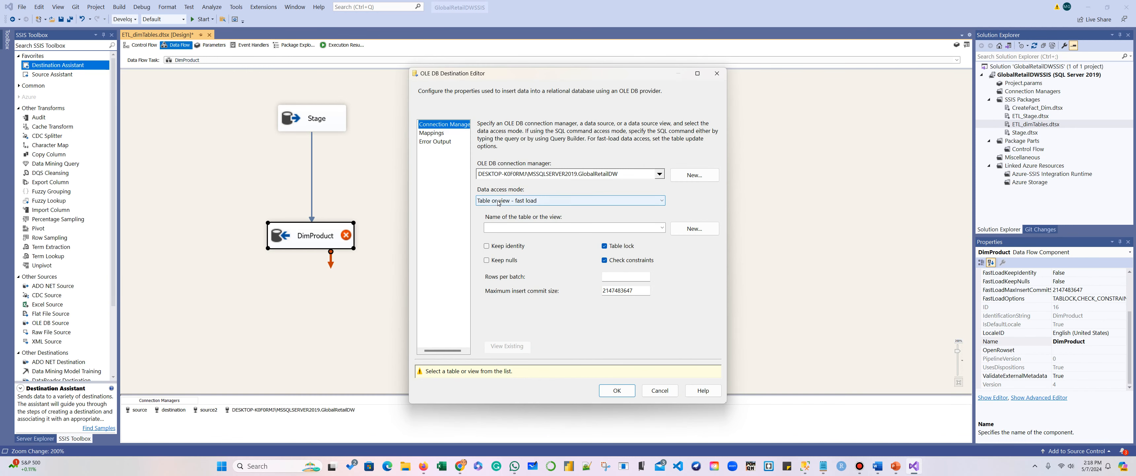
{"action": "left_click", "coordinate": [662, 227]}
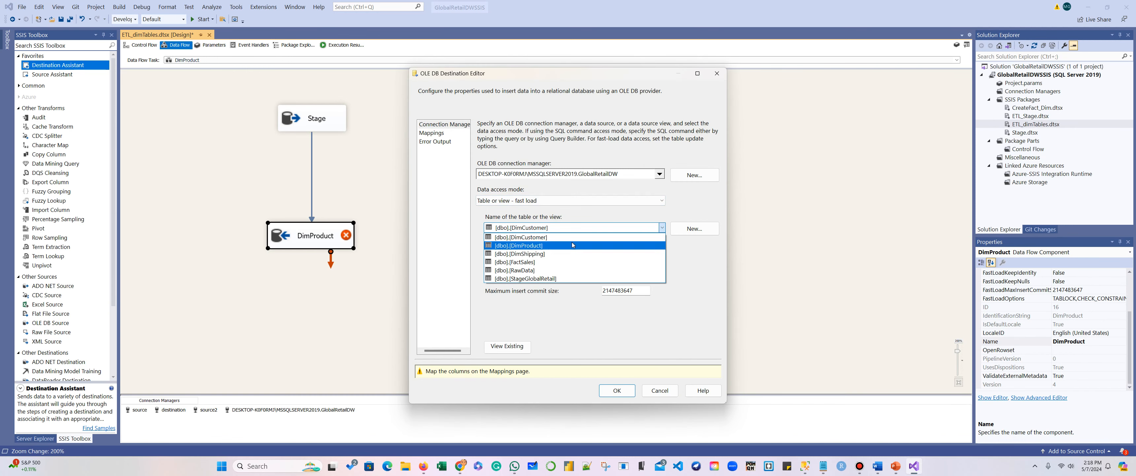
{"action": "left_click", "coordinate": [571, 247]}
In the DimProduct destination's column mappings, set the input for the ProductKey column to be ignored
{"action": "left_click", "coordinate": [432, 133]}
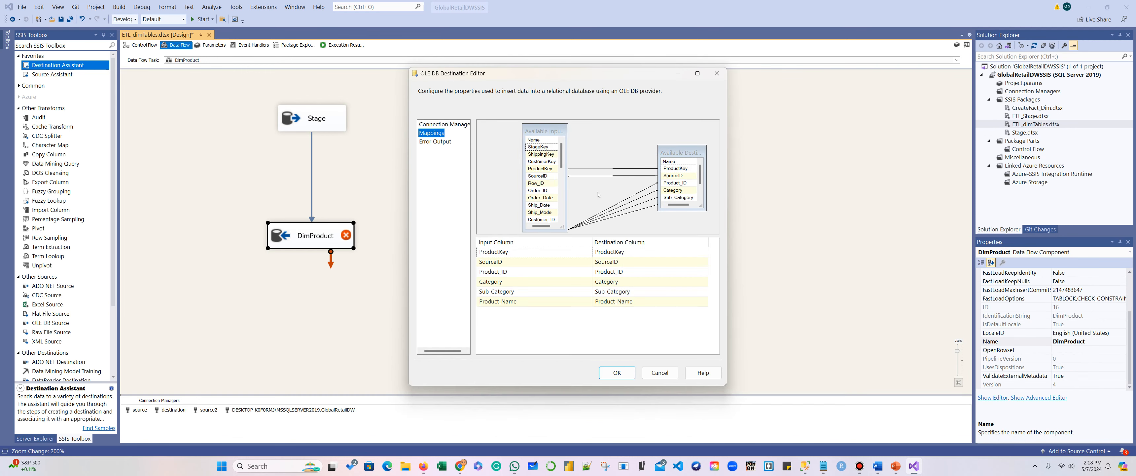
{"action": "left_click", "coordinate": [539, 253]}
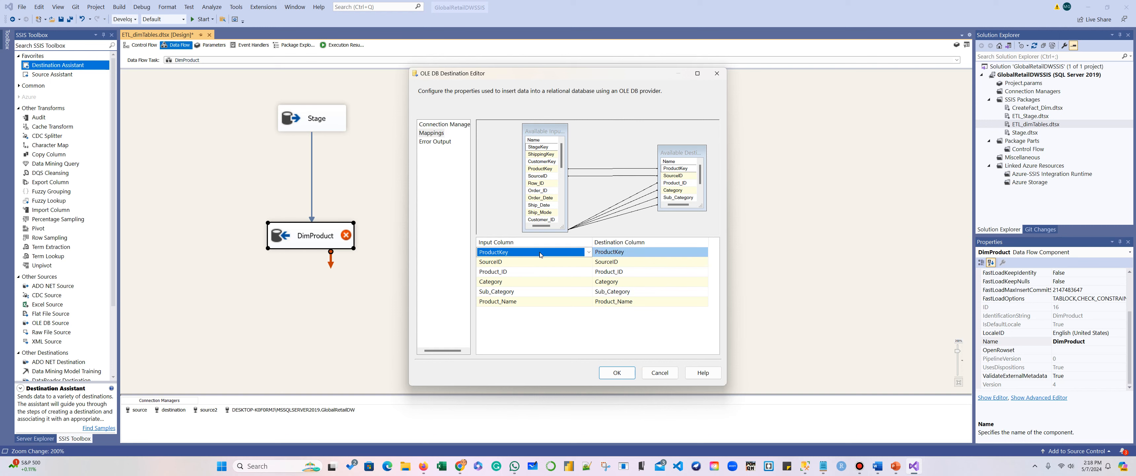
{"action": "left_click", "coordinate": [588, 251]}
{"action": "scroll", "coordinate": [567, 272], "scroll_direction": "up", "scroll_amount": 2}
{"action": "left_click", "coordinate": [564, 262]}
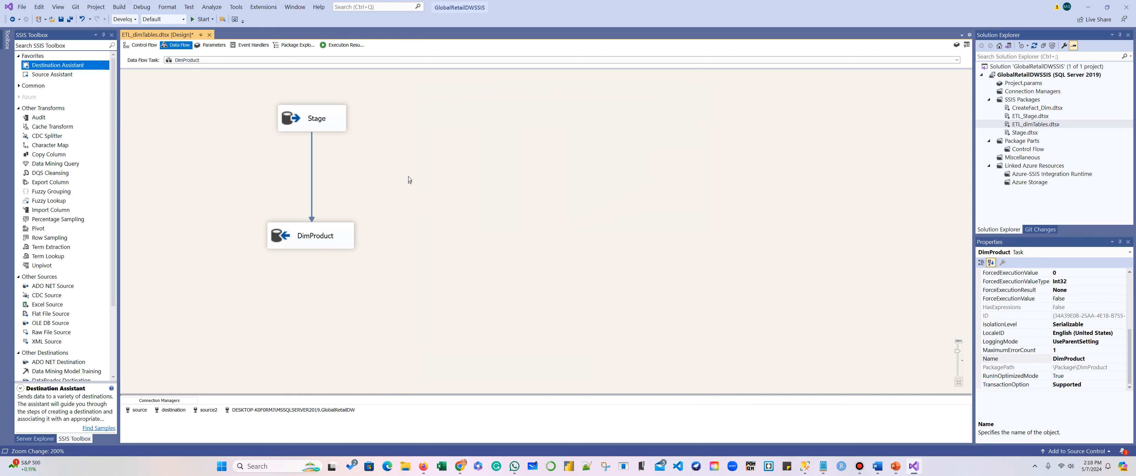
Execute the DimProduct data flow task and stop debugging once it has completed
{"action": "right_click", "coordinate": [409, 176]}
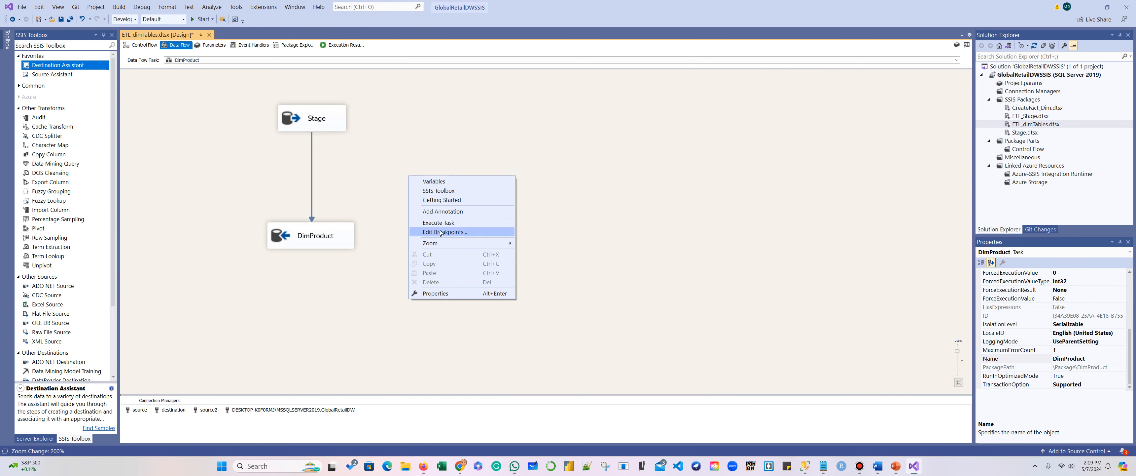
{"action": "left_click", "coordinate": [454, 223]}
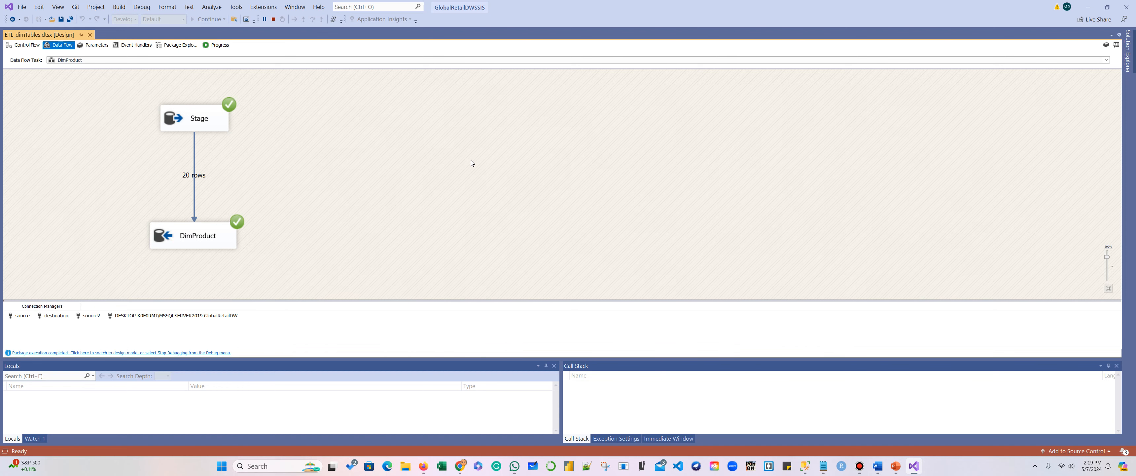
{"action": "left_click", "coordinate": [274, 19]}
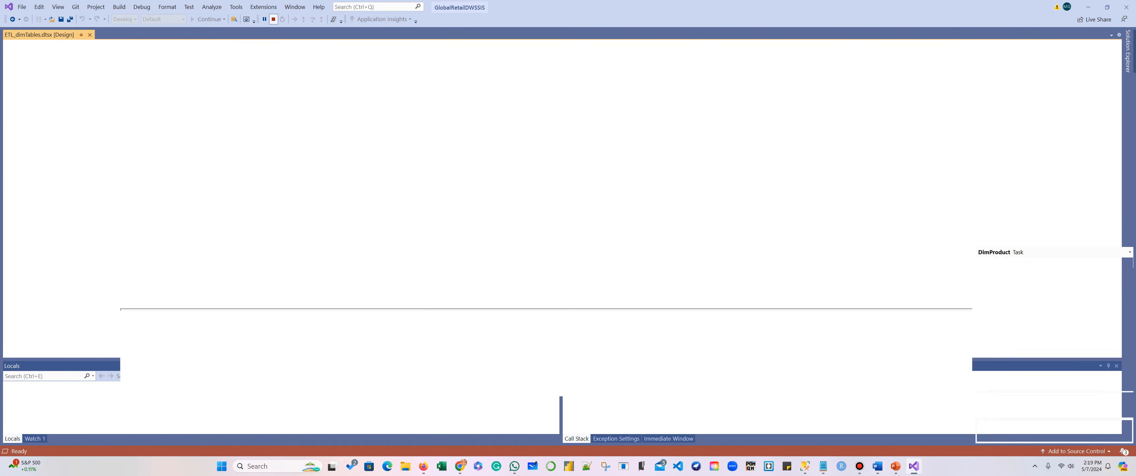
Switch to SQL Server Management Studio and query the top 1000 rows of dbo.DimProduct to check the loaded data
{"action": "key", "text": "alt+Tab"}
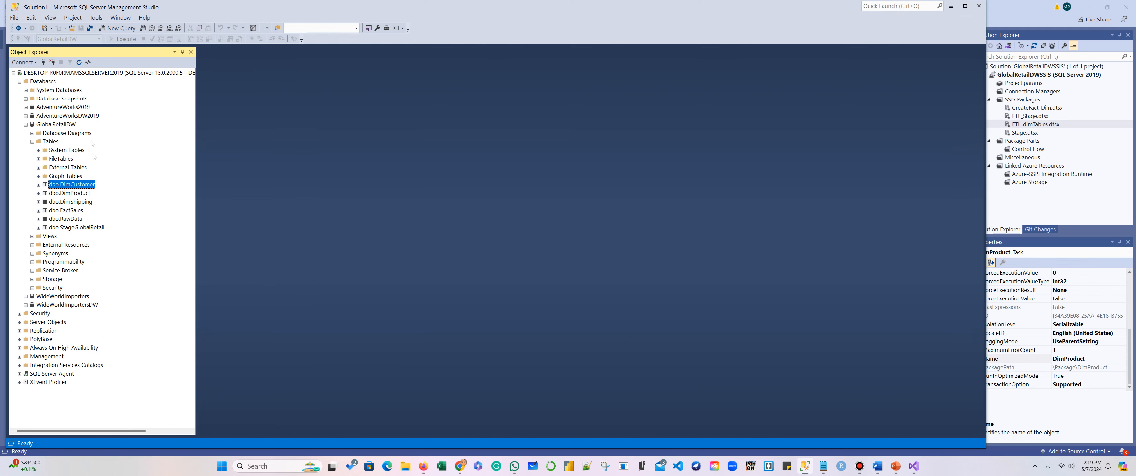
{"action": "right_click", "coordinate": [81, 196]}
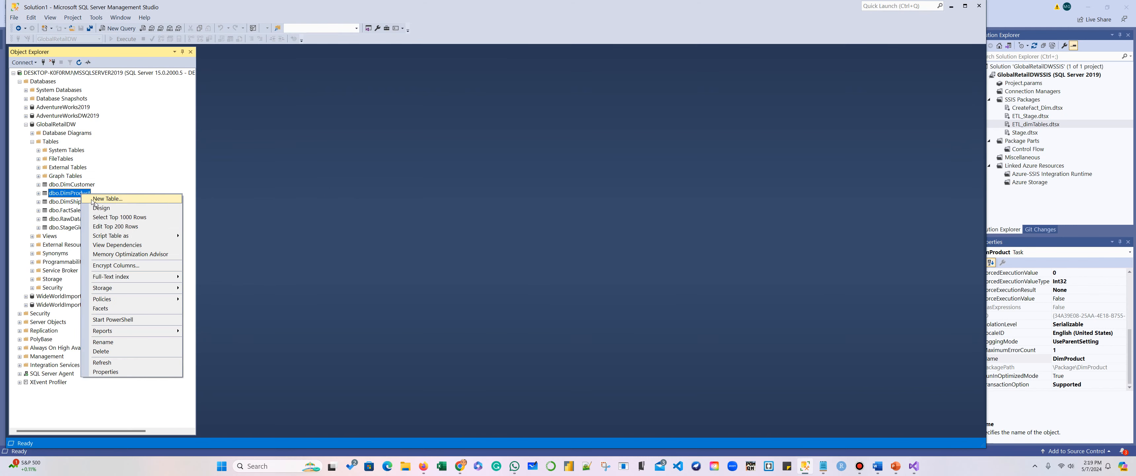
{"action": "left_click", "coordinate": [118, 219]}
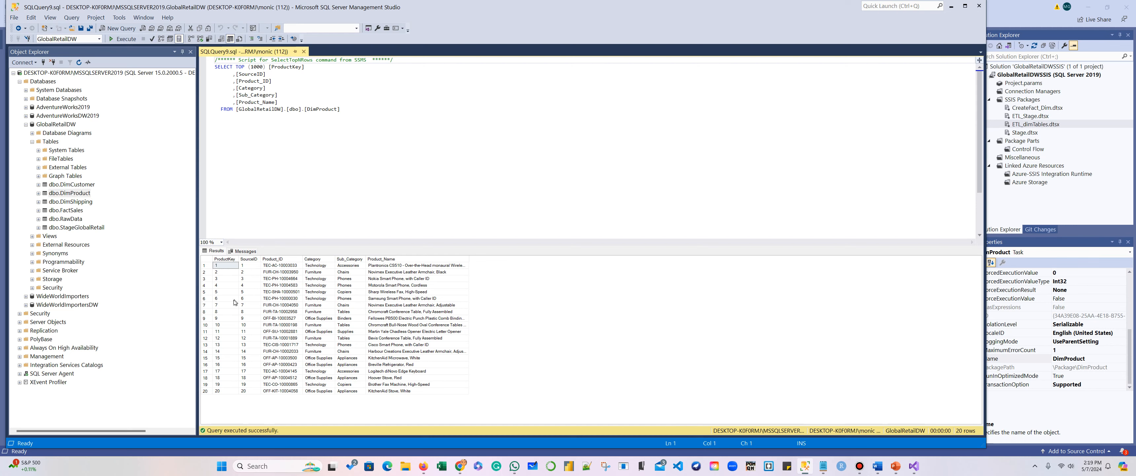
Close the DimProduct query and switch back to the ETL_dimTables package in Visual Studio
{"action": "left_click", "coordinate": [304, 51]}
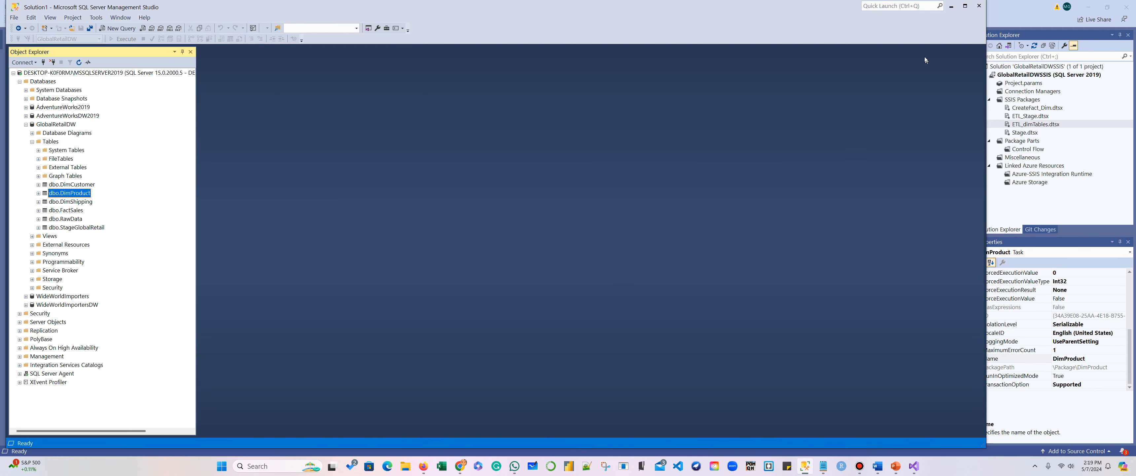
{"action": "left_click", "coordinate": [952, 5]}
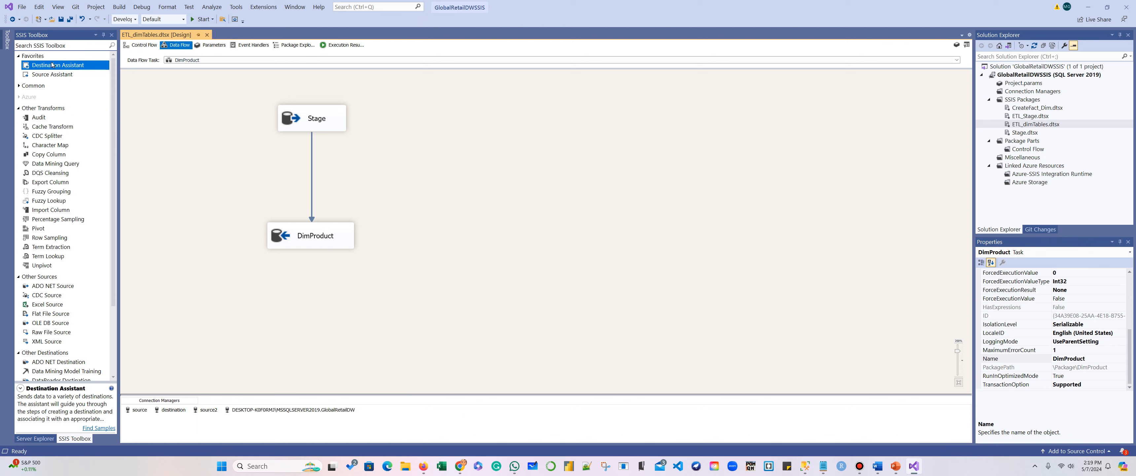
{"action": "left_click_drag", "start_coordinate": [49, 74], "coordinate": [455, 123]}
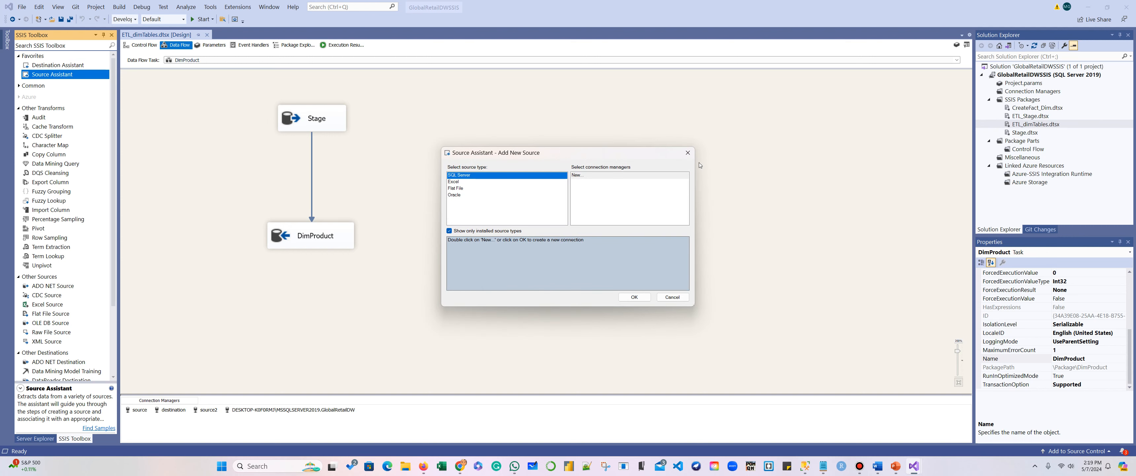
{"action": "left_click", "coordinate": [688, 153]}
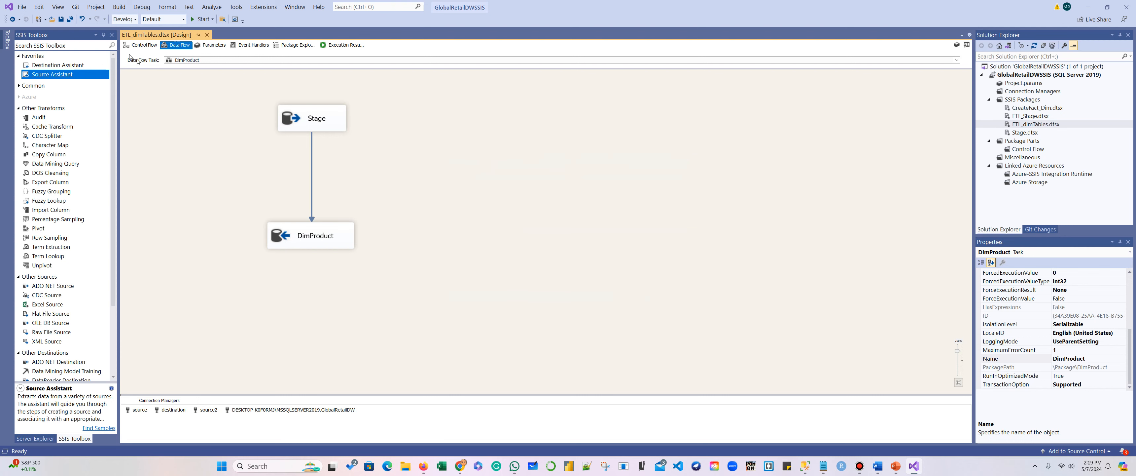
Move the DimProduct task closer to ETL_Dim_Tables in the control flow, and save and close the ETL_dimTables package
{"action": "left_click", "coordinate": [140, 44]}
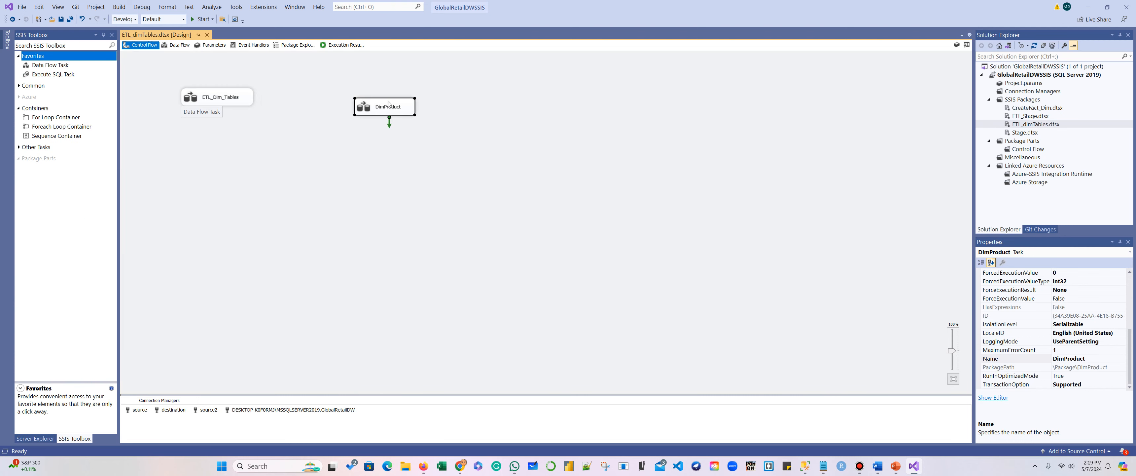
{"action": "left_click_drag", "start_coordinate": [388, 105], "coordinate": [335, 96]}
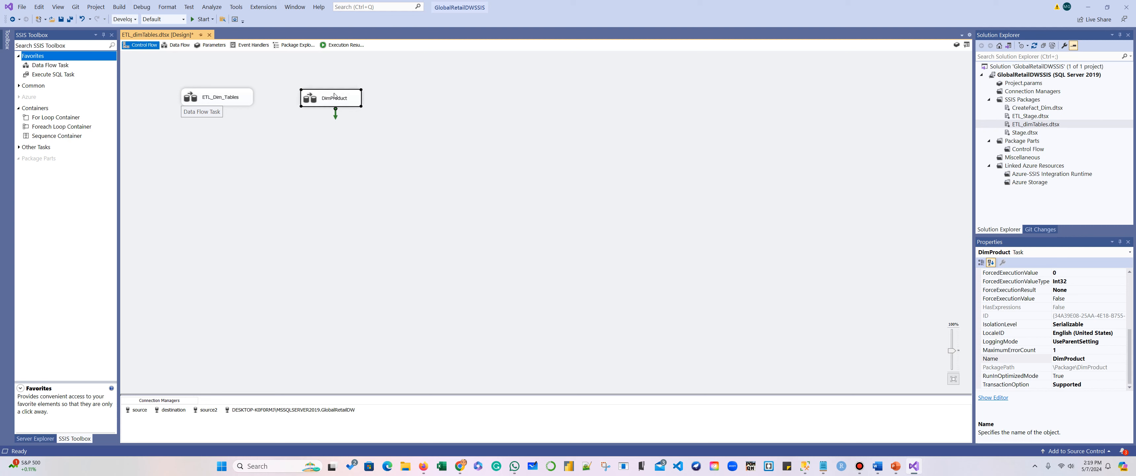
{"action": "left_click", "coordinate": [454, 116]}
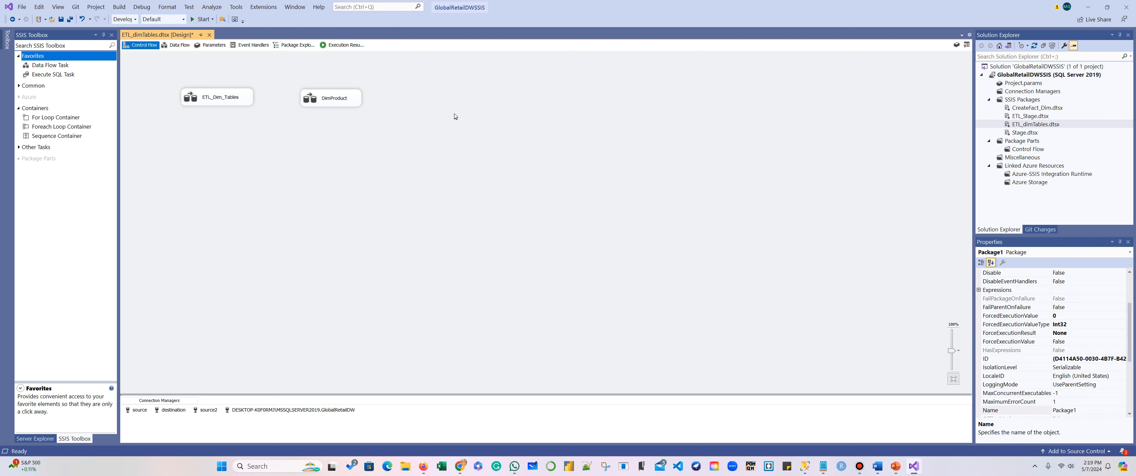
{"action": "left_click", "coordinate": [209, 34]}
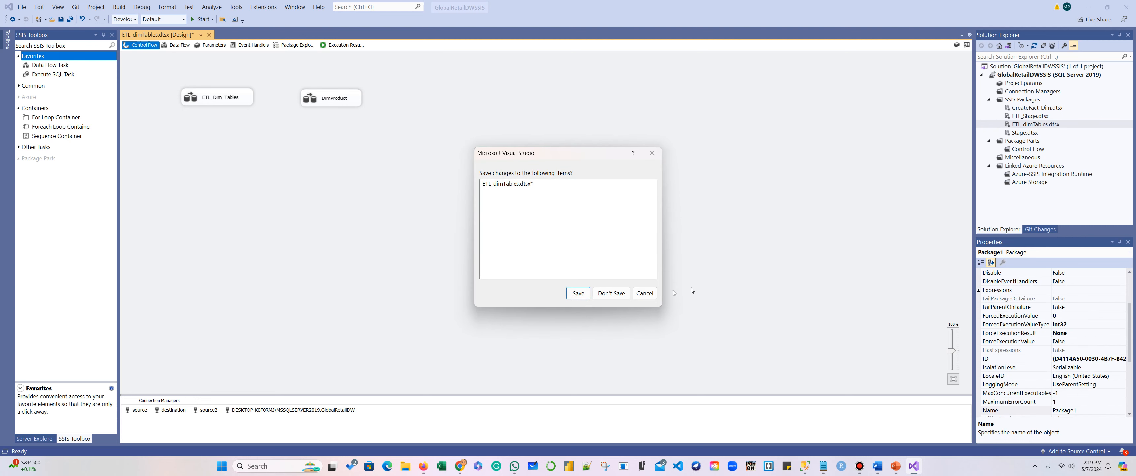
{"action": "left_click", "coordinate": [579, 293]}
Create a new SSIS package with a Data Flow Task in its control flow and open that task's data flow
{"action": "left_click", "coordinate": [1022, 100]}
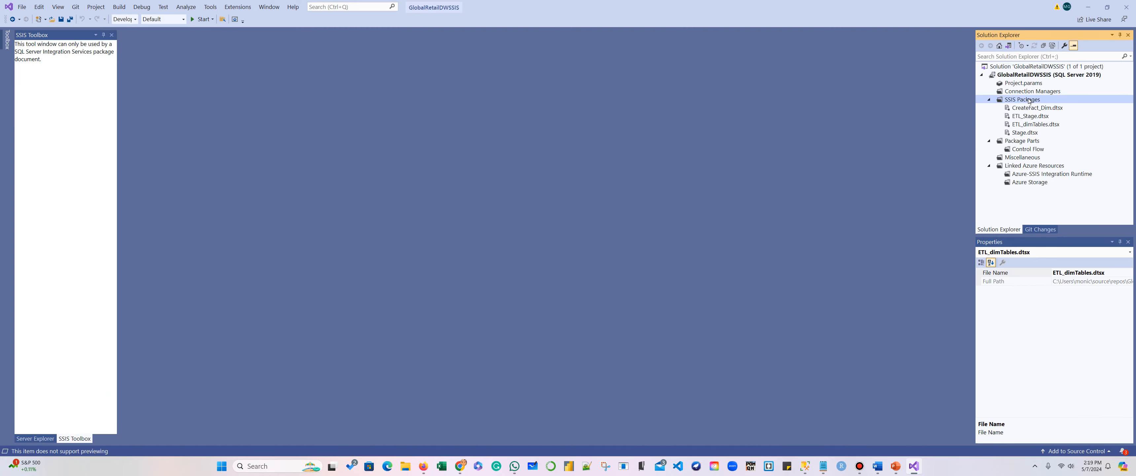
{"action": "right_click", "coordinate": [1000, 100]}
{"action": "left_click", "coordinate": [1035, 104]}
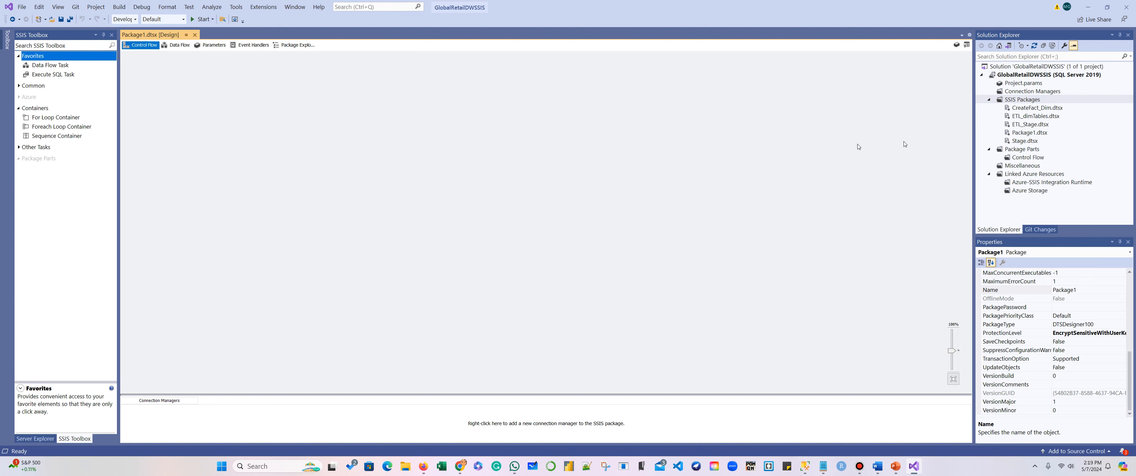
{"action": "left_click_drag", "start_coordinate": [50, 65], "coordinate": [149, 78]}
{"action": "double_click", "coordinate": [174, 86]}
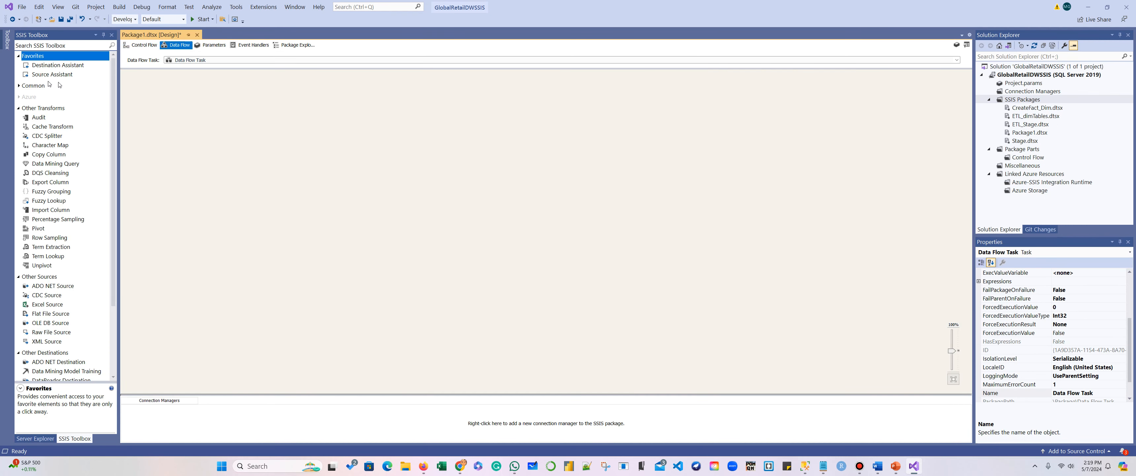
Add a SQL Server source with a new connection that uses the SQL Server Native Client 11.0 provider
{"action": "left_click", "coordinate": [34, 75]}
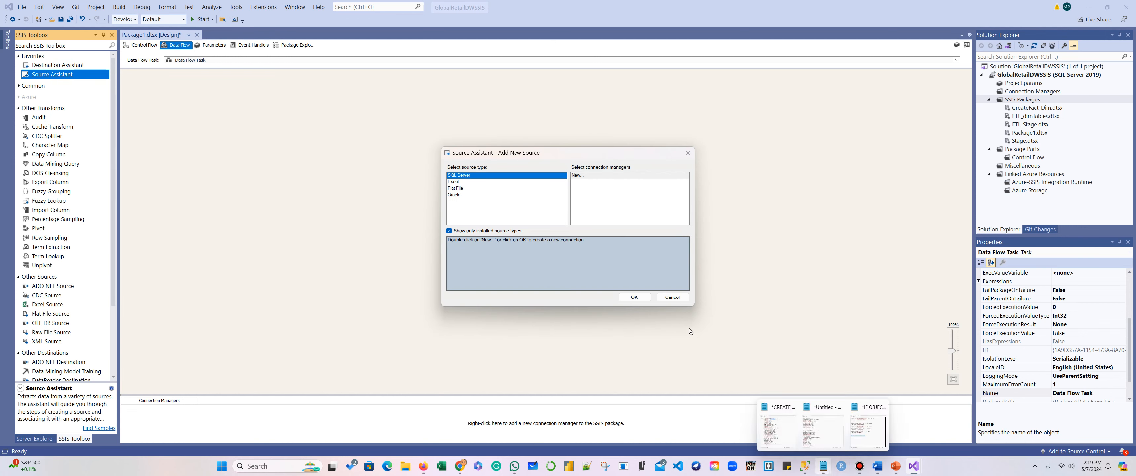
{"action": "left_click", "coordinate": [640, 299]}
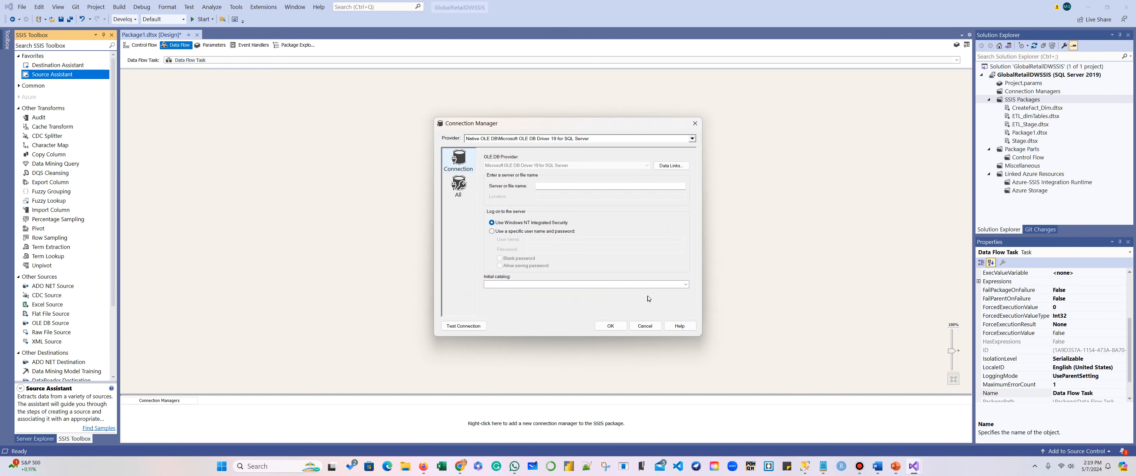
{"action": "left_click", "coordinate": [596, 140]}
{"action": "scroll", "coordinate": [582, 199], "scroll_direction": "down", "scroll_amount": 1}
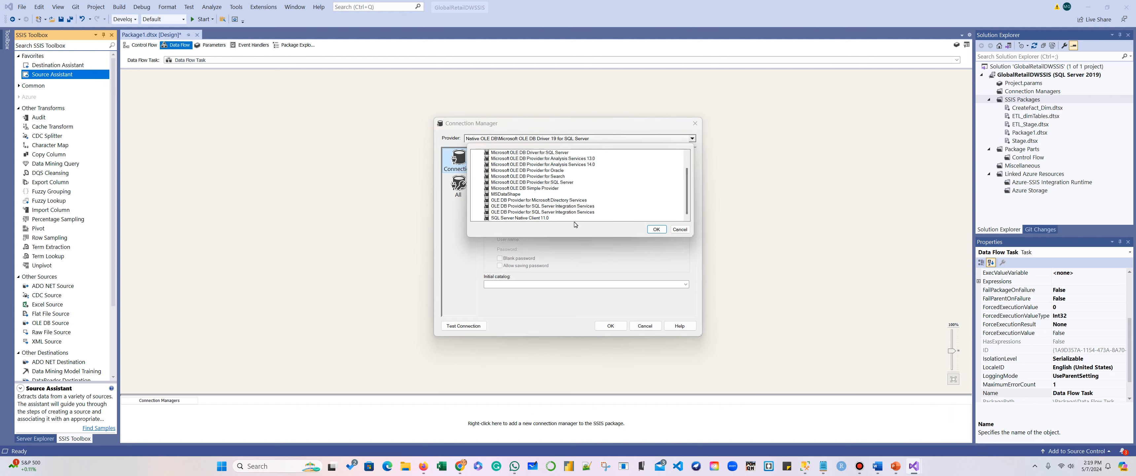
{"action": "left_click", "coordinate": [538, 218]}
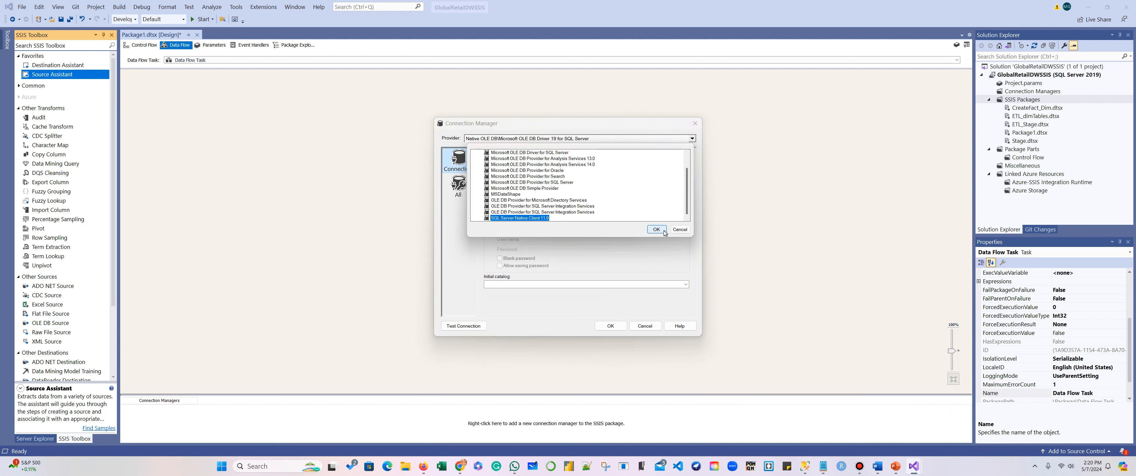
{"action": "left_click", "coordinate": [660, 231]}
Point the source connection at server DESKTOP-K0F0RMJ\MSSQLSERVER2019 and database GlobalRetailDW, and reposition the OLE DB source on the canvas
{"action": "left_click", "coordinate": [567, 166]}
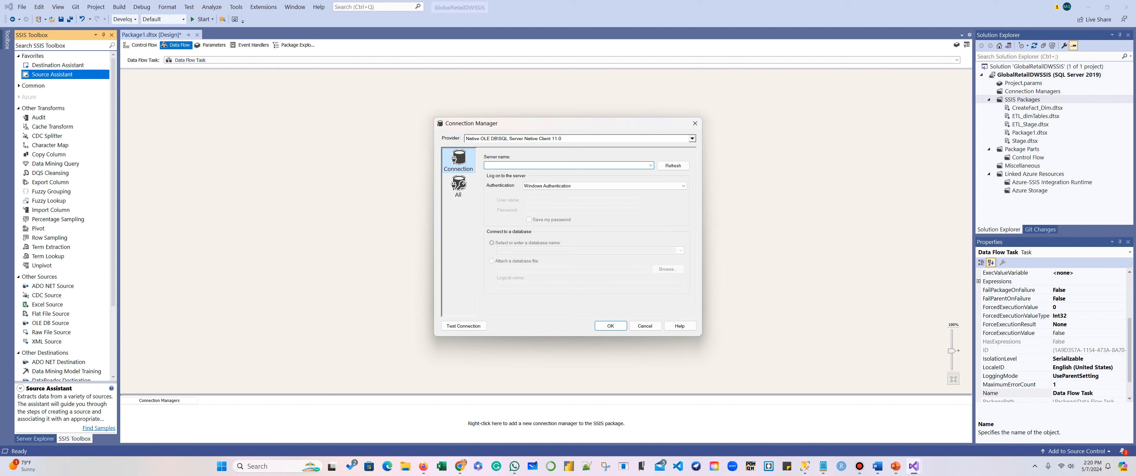
{"action": "type", "text": "DESKTOP-K0F0RMJ\\MSSQLSERVER2019"}
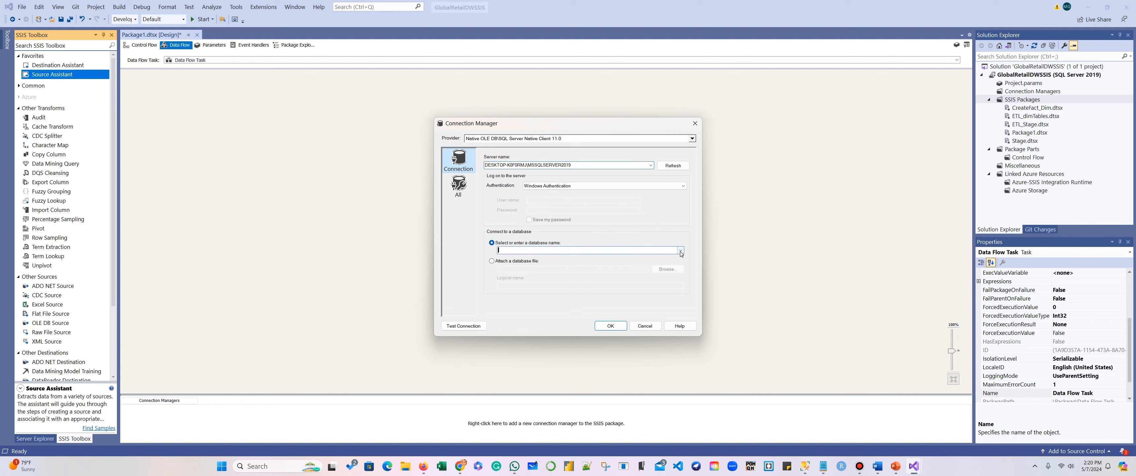
{"action": "left_click", "coordinate": [681, 251]}
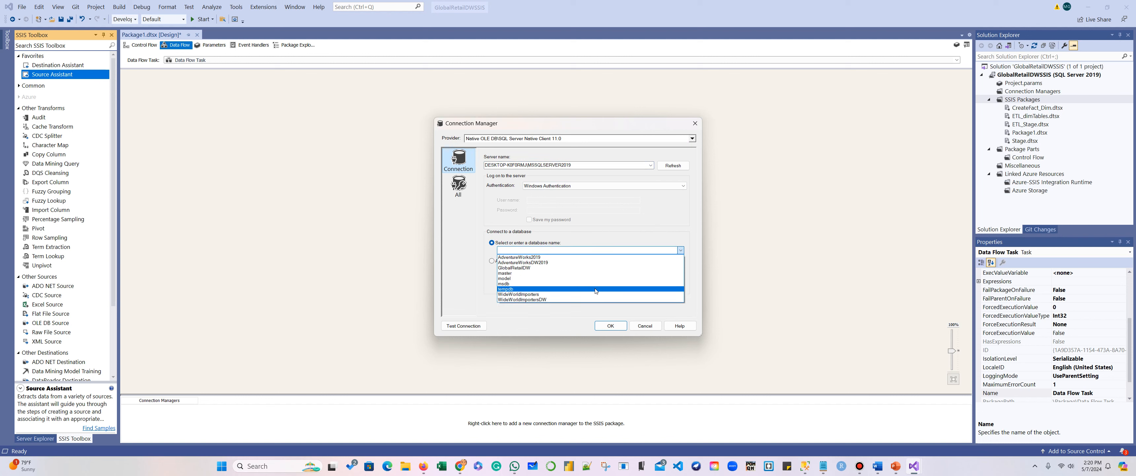
{"action": "left_click", "coordinate": [582, 268]}
{"action": "left_click", "coordinate": [610, 325]}
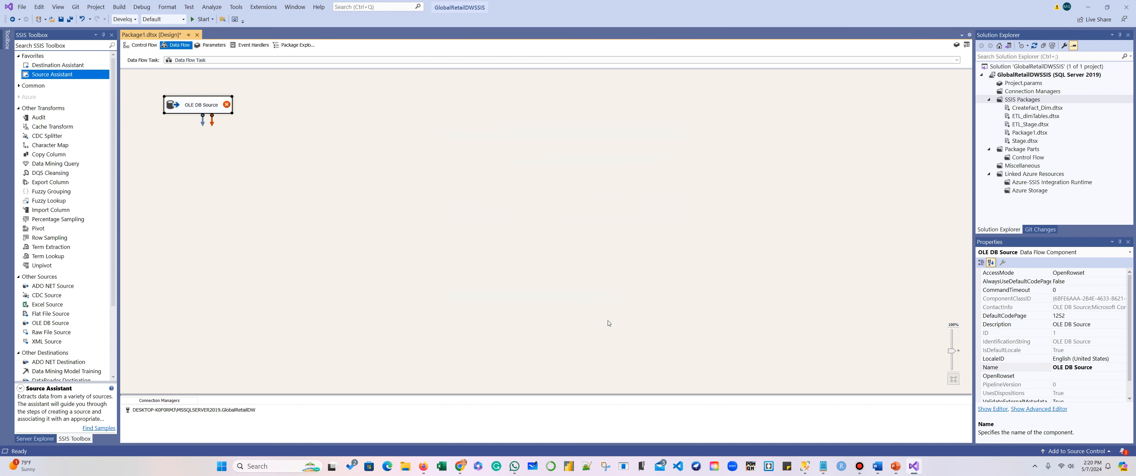
{"action": "left_click_drag", "start_coordinate": [194, 104], "coordinate": [280, 108]}
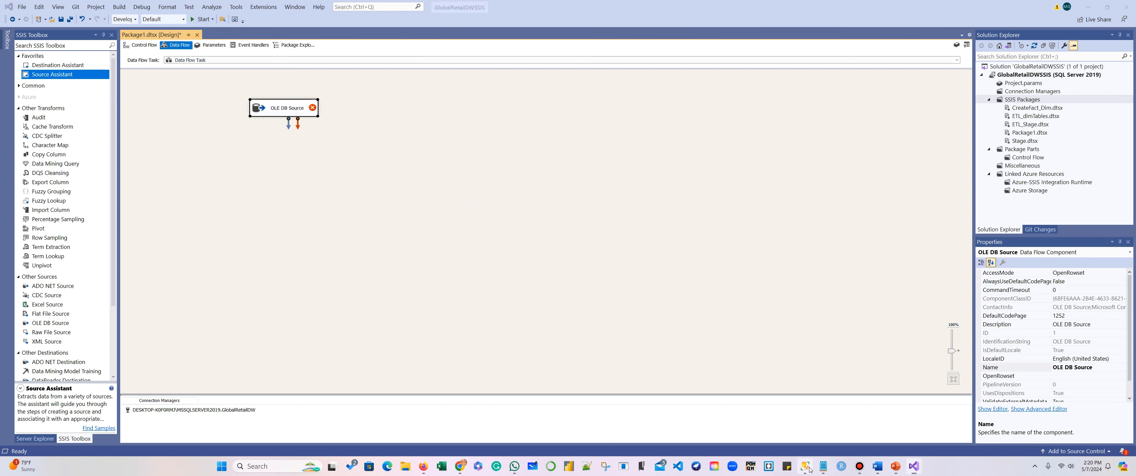
{"action": "left_click", "coordinate": [718, 393]}
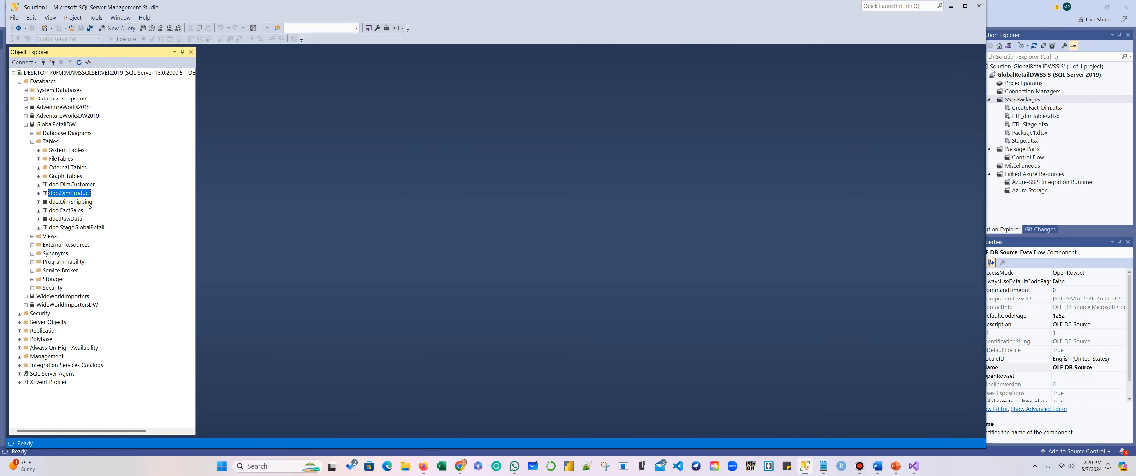
{"action": "left_click", "coordinate": [951, 6]}
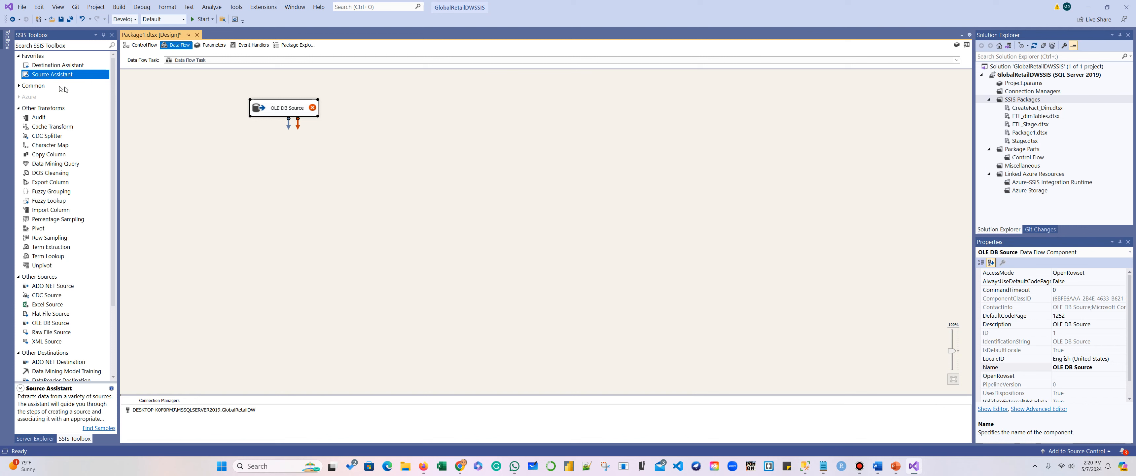
Add a SQL Server destination below the source with a new connection that uses the SQL Server Native Client 11.0 provider
{"action": "left_click_drag", "start_coordinate": [65, 67], "coordinate": [243, 180]}
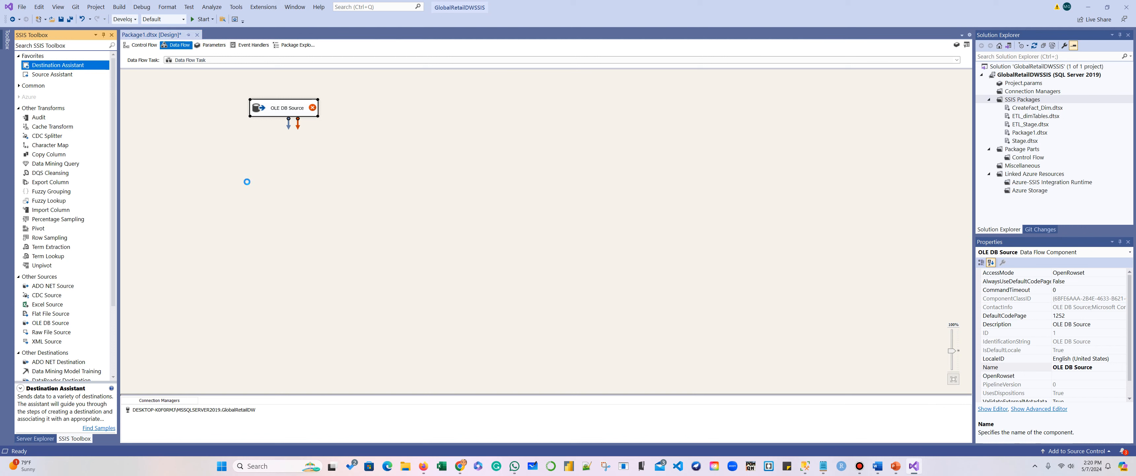
{"action": "left_click", "coordinate": [613, 176]}
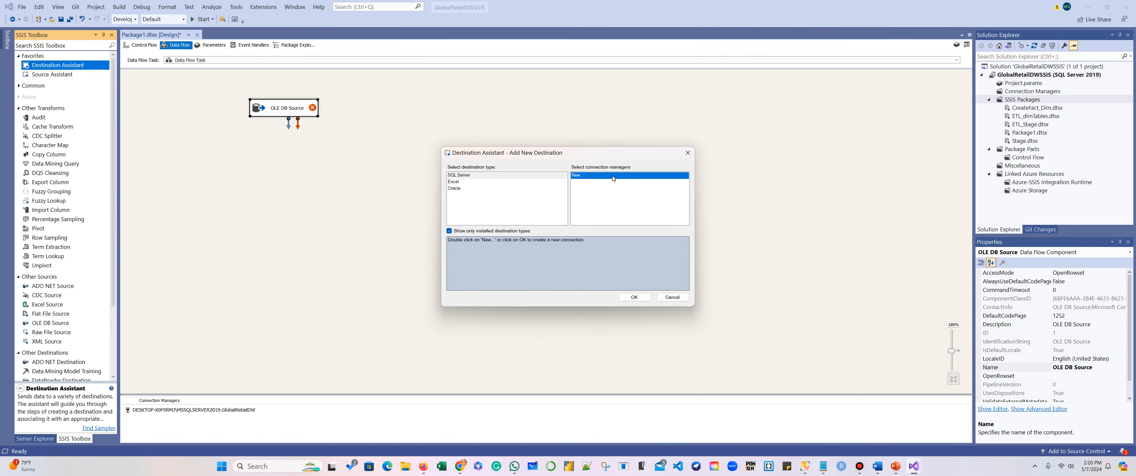
{"action": "left_click", "coordinate": [635, 298]}
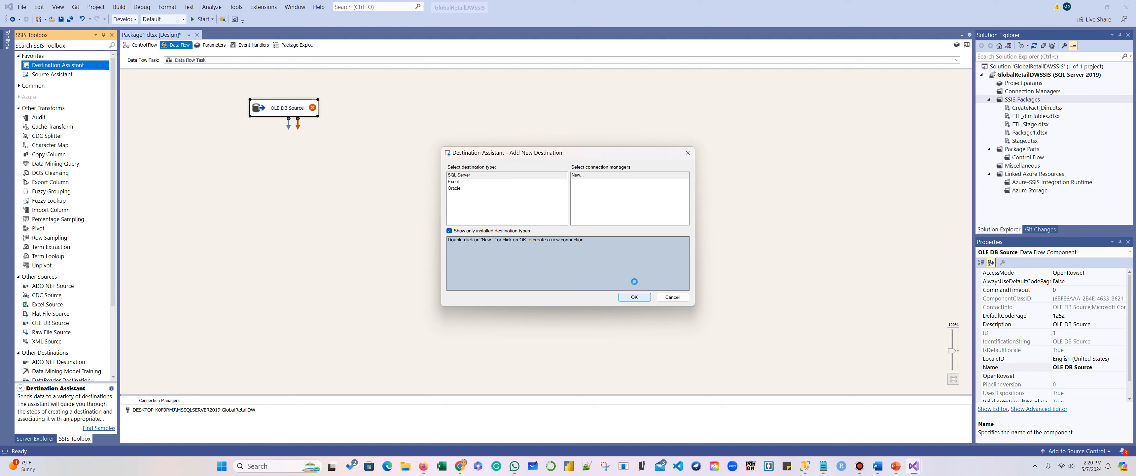
{"action": "left_click", "coordinate": [596, 140]}
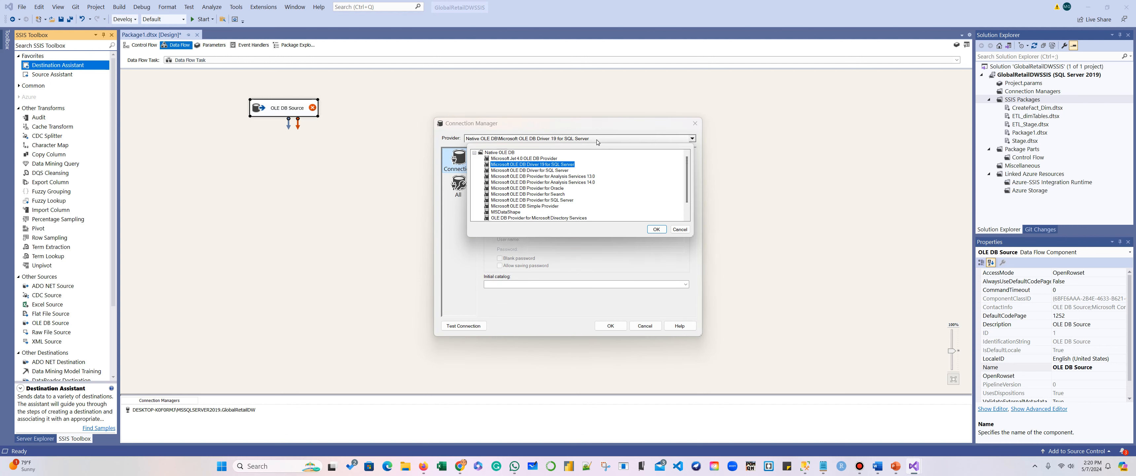
{"action": "left_click", "coordinate": [538, 217]}
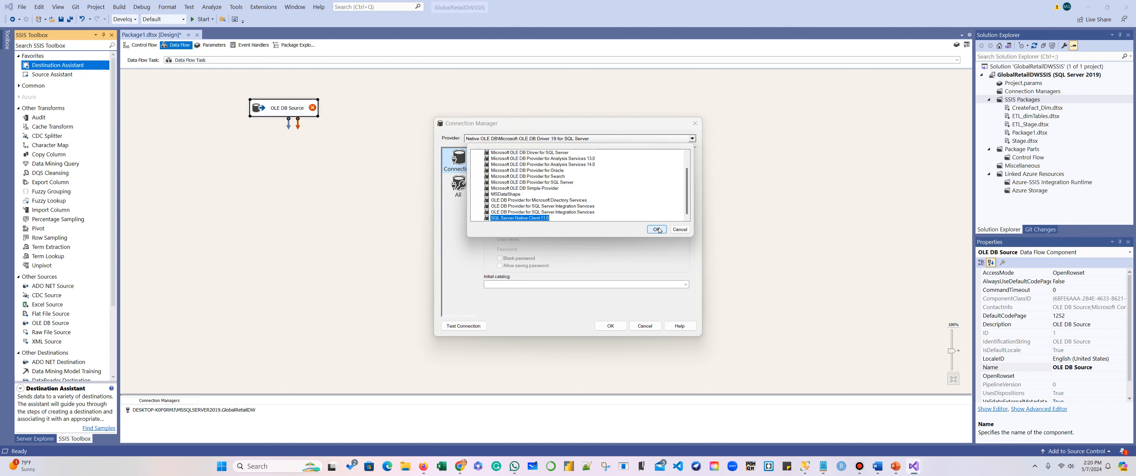
{"action": "left_click", "coordinate": [656, 229]}
Set the destination connection to server DESKTOP-K0F0RMJ\MSSQLSERVER2019 and database GlobalRetailDW
{"action": "left_click", "coordinate": [568, 165]}
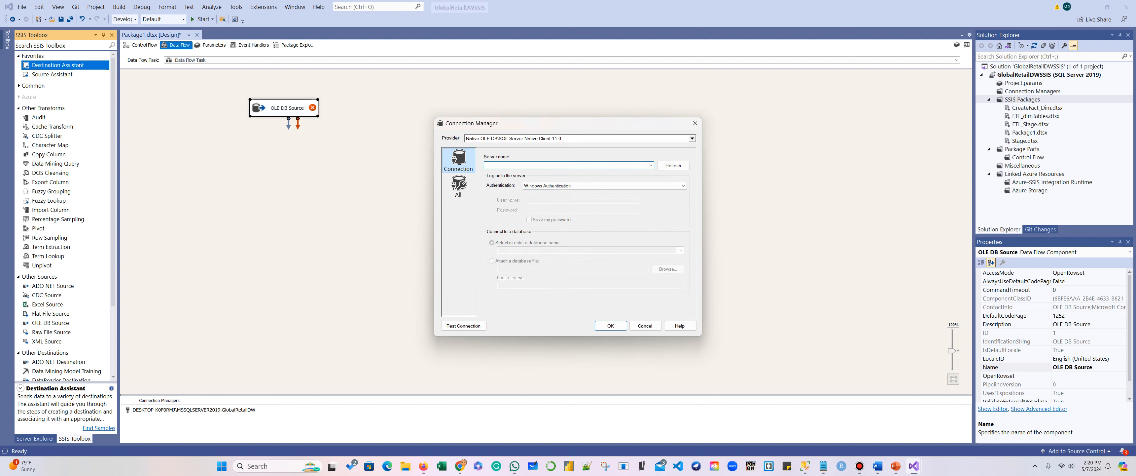
{"action": "type", "text": "DESKTOP-K0F0RMJ\\MSSQLSERVER2019"}
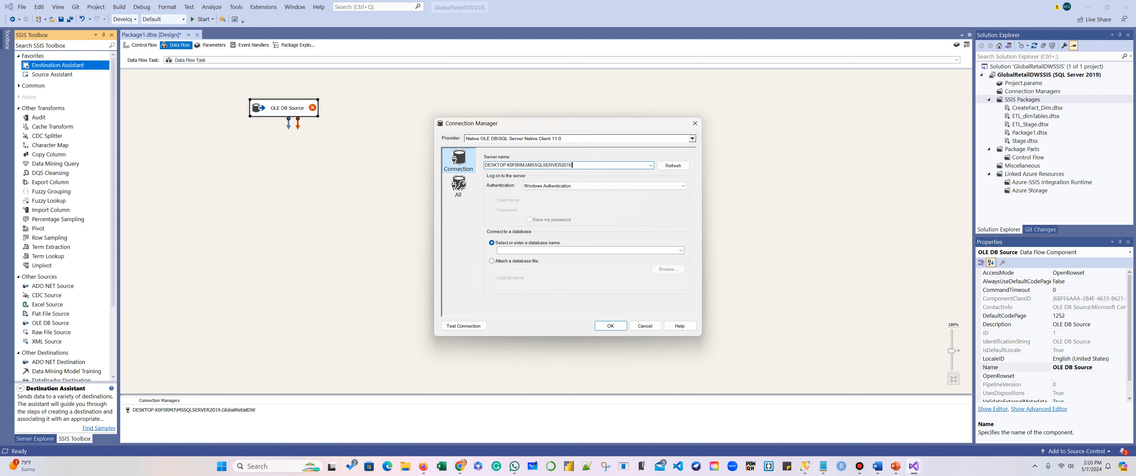
{"action": "left_click", "coordinate": [680, 253]}
{"action": "left_click", "coordinate": [680, 250]}
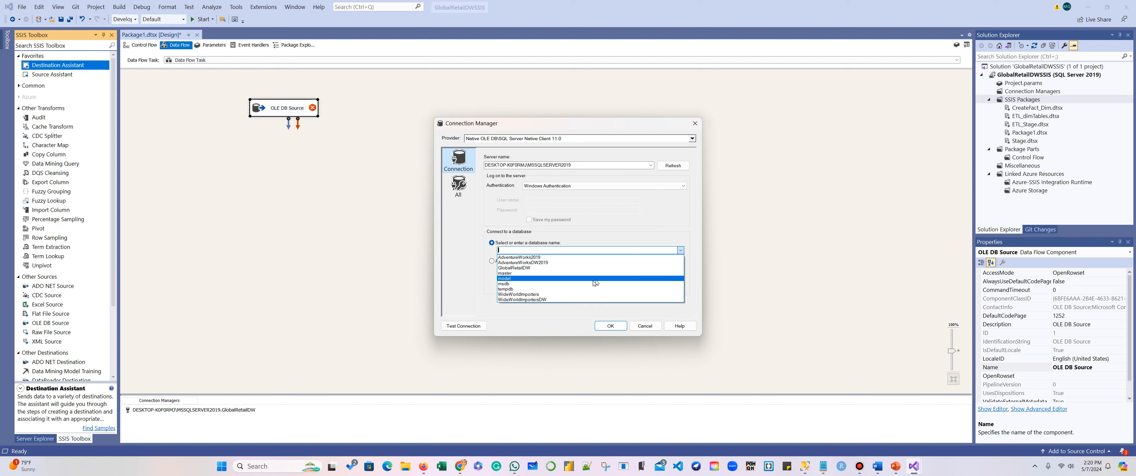
{"action": "left_click", "coordinate": [559, 268]}
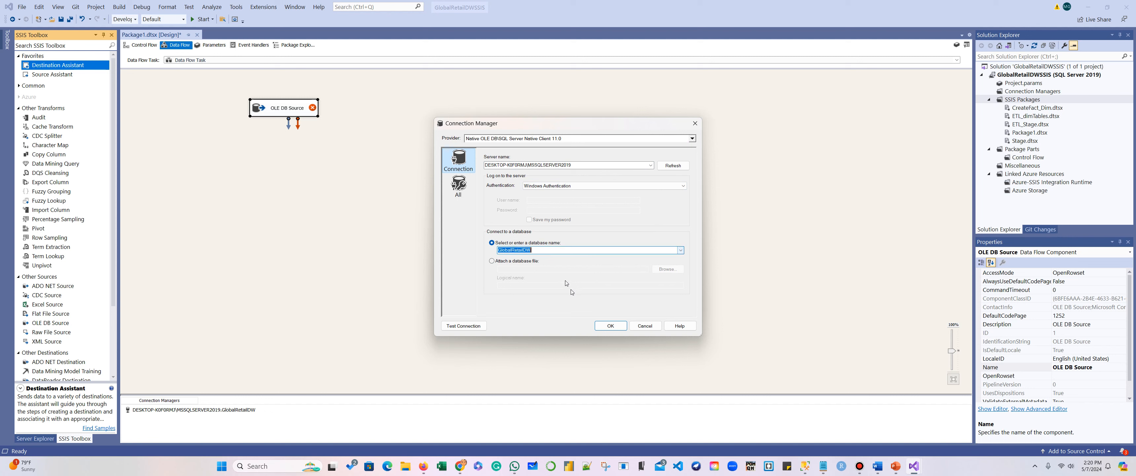
{"action": "left_click", "coordinate": [611, 325]}
Set the OLE DB source to read from [dbo].[StageGlobalRetail] and include all of its columns
{"action": "double_click", "coordinate": [283, 109]}
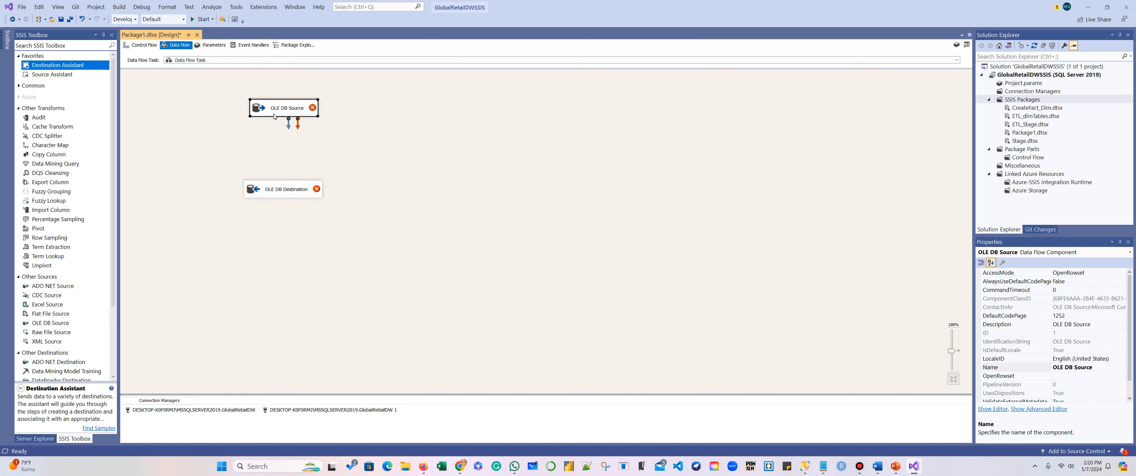
{"action": "left_click", "coordinate": [662, 227]}
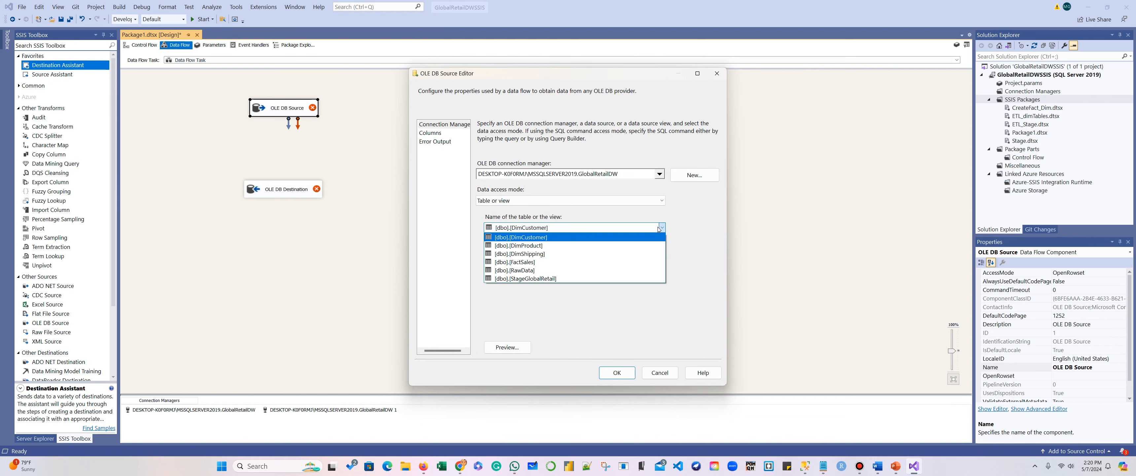
{"action": "left_click", "coordinate": [570, 279]}
{"action": "left_click", "coordinate": [430, 133]}
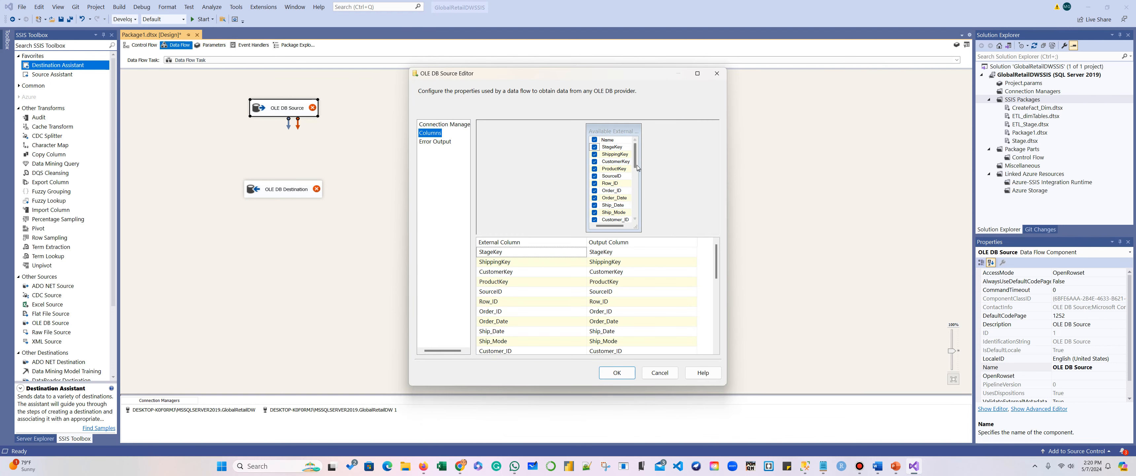
{"action": "left_click", "coordinate": [617, 372]}
Connect the OLE DB source's output to the OLE DB destination and choose [dbo].[DimShipping] as the destination table
{"action": "left_click_drag", "start_coordinate": [289, 123], "coordinate": [283, 189]}
{"action": "double_click", "coordinate": [283, 189]}
{"action": "left_click", "coordinate": [662, 227]}
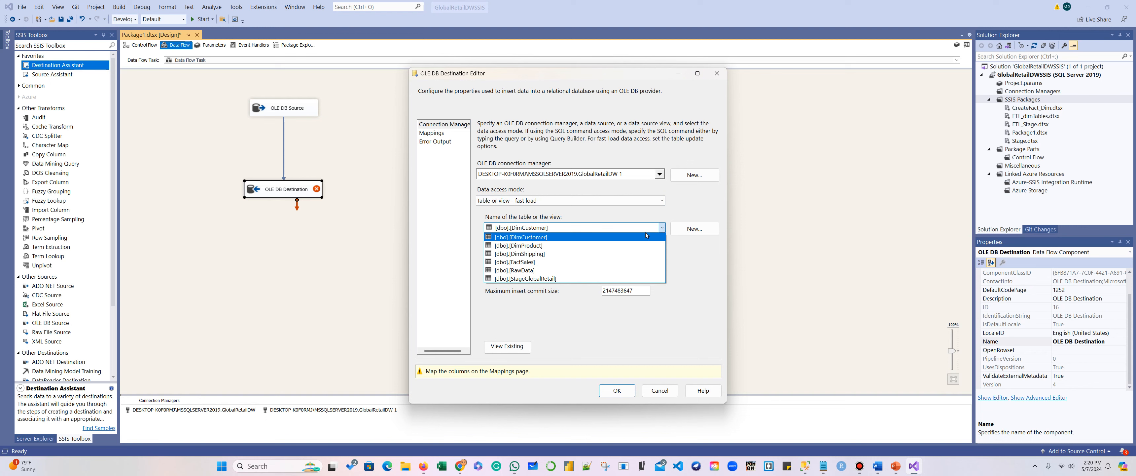
{"action": "left_click", "coordinate": [588, 253]}
Map the source columns to the matching DimShipping columns, with the input for ShippingKey set to <ignore>
{"action": "left_click", "coordinate": [433, 133]}
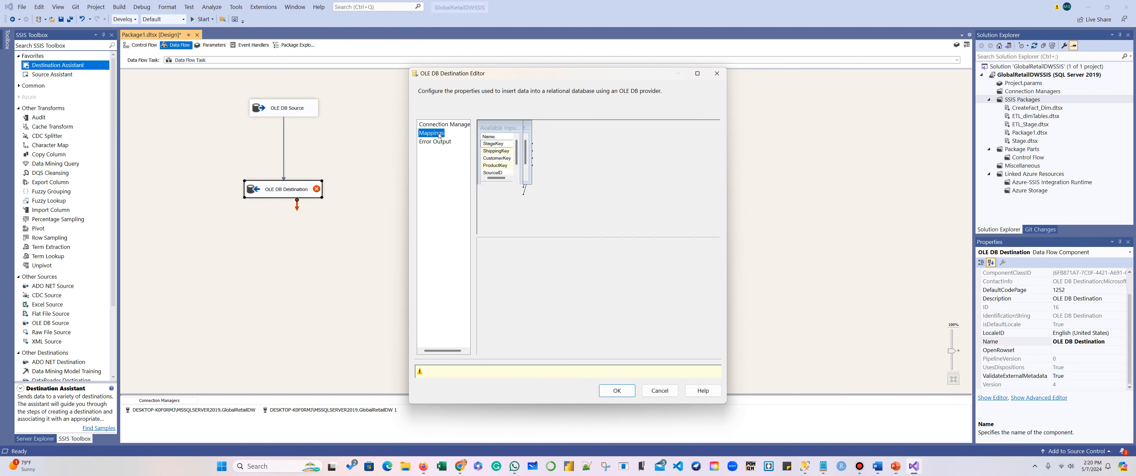
{"action": "left_click", "coordinate": [512, 251]}
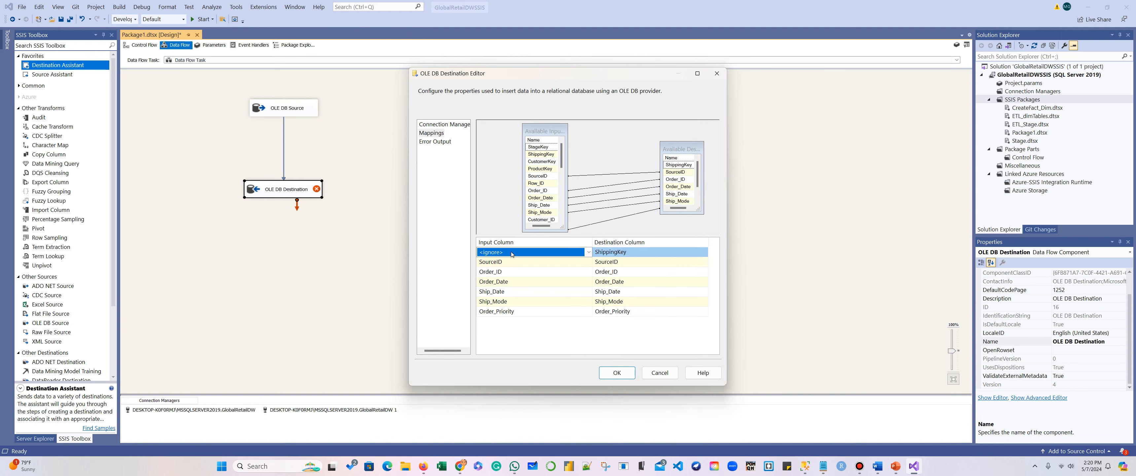
{"action": "left_click", "coordinate": [588, 252]}
{"action": "left_click", "coordinate": [574, 261]}
{"action": "left_click", "coordinate": [617, 373]}
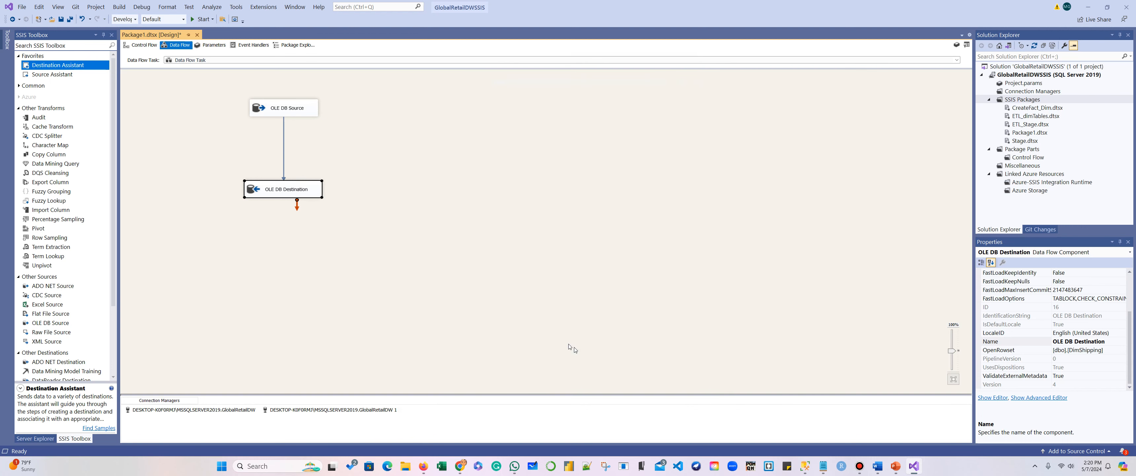
Execute the data flow task to load the DimShipping table
{"action": "left_click", "coordinate": [403, 221]}
{"action": "right_click", "coordinate": [371, 153]}
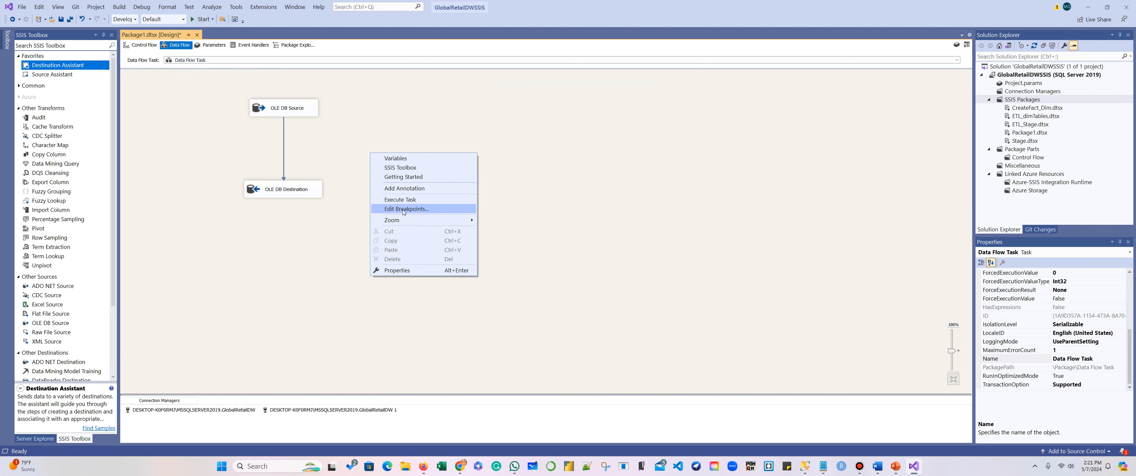
{"action": "left_click", "coordinate": [405, 199]}
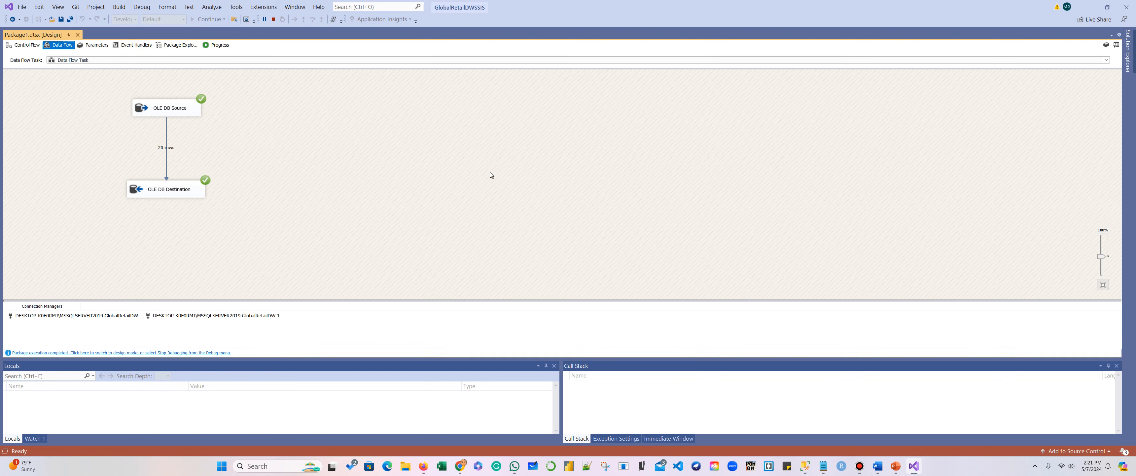
Switch to SQL Server Management Studio and query the top 1000 rows of dbo.DimShipping in the GlobalRetailDW database
{"action": "left_click", "coordinate": [805, 466]}
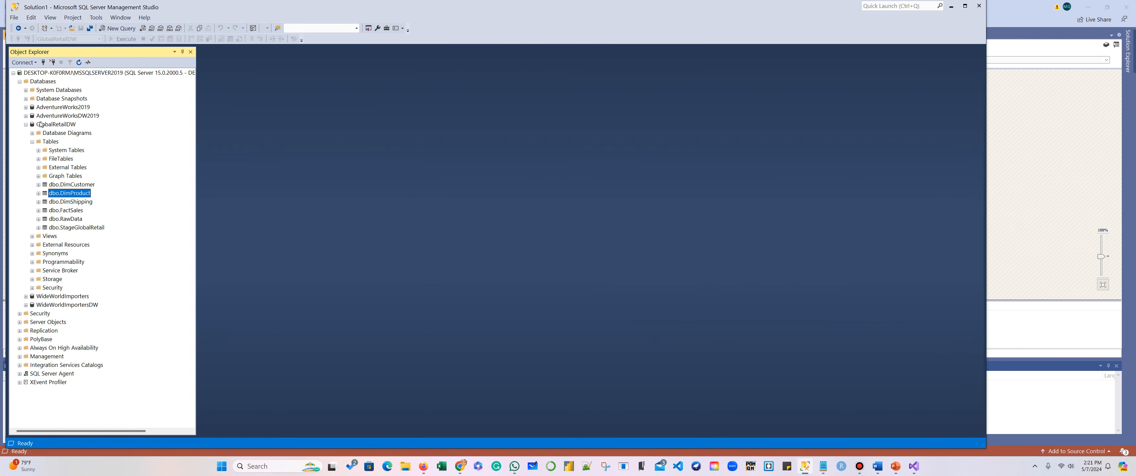
{"action": "double_click", "coordinate": [41, 124]}
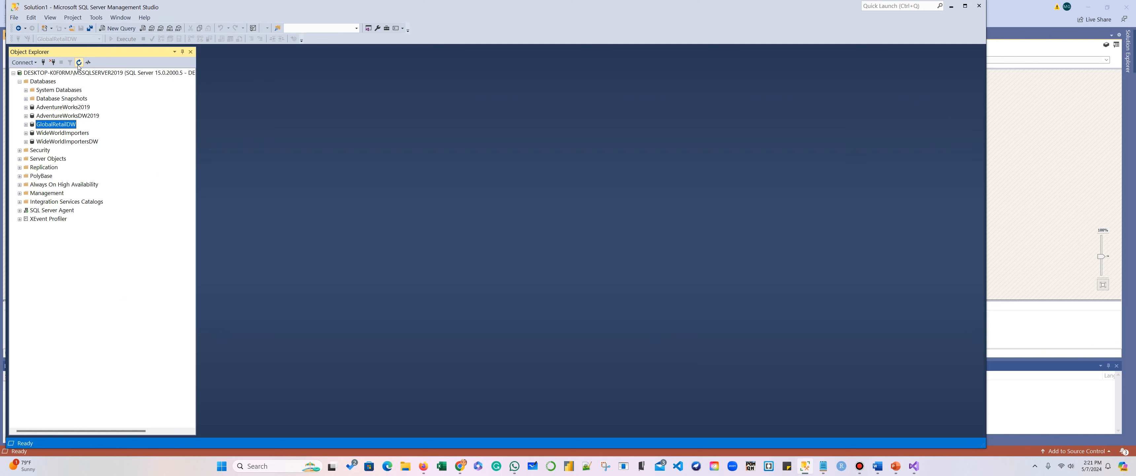
{"action": "left_click", "coordinate": [26, 124]}
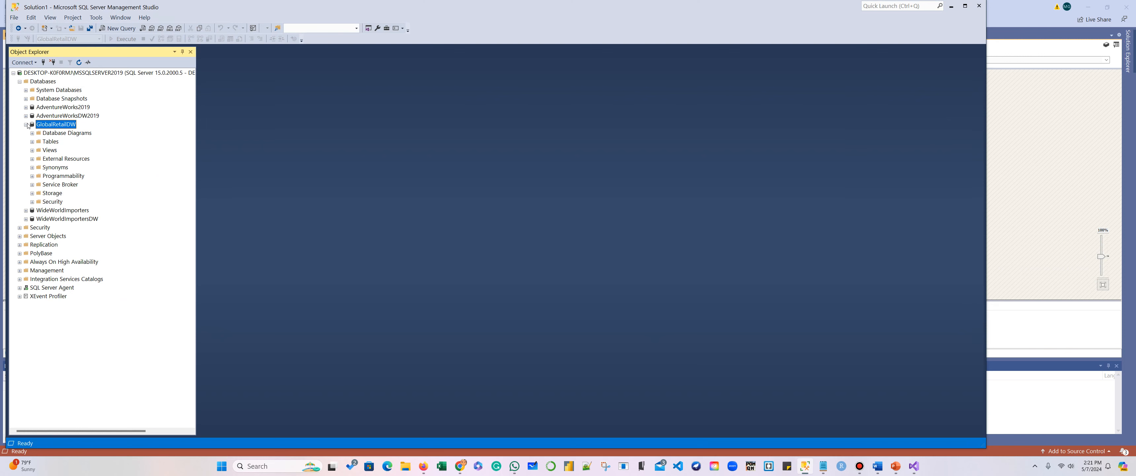
{"action": "left_click", "coordinate": [32, 142]}
{"action": "right_click", "coordinate": [71, 202]}
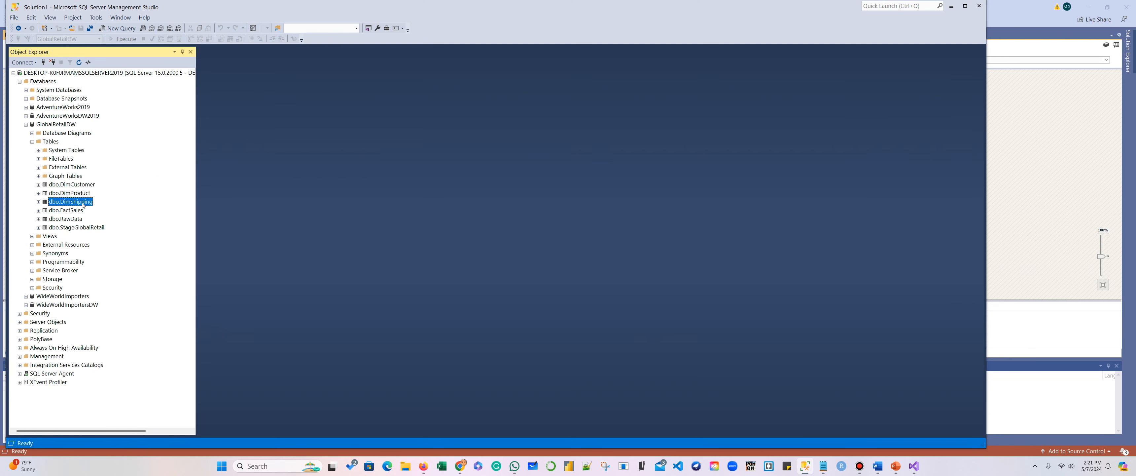
{"action": "left_click", "coordinate": [115, 224]}
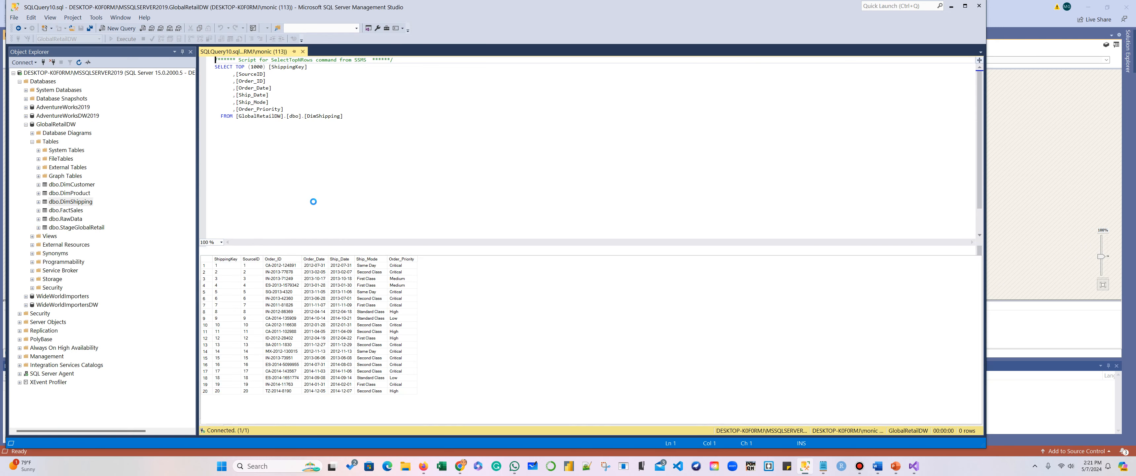